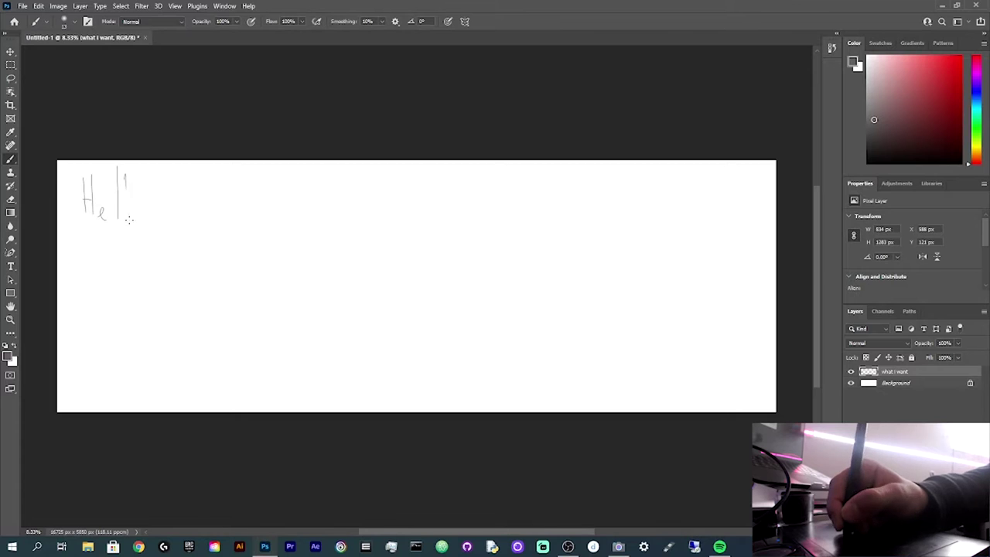
# Step: Undo the trial handwriting strokes to clear the canvas
pyautogui.moveTo(140, 203); pyautogui.dragTo(141, 204)
pyautogui.hotkey('ctrl', 'z')
pyautogui.hotkey('ctrl', 'z')
pyautogui.hotkey('ctrl', 'z')
pyautogui.hotkey('ctrl', 'z')
pyautogui.hotkey('ctrl', 'z')
pyautogui.hotkey('ctrl', 'z')
pyautogui.hotkey('ctrl', 'z')
# Step: Handwrite the heading "Stuff I want on my art" along the canvas's upper edge with the Brush and underline it
pyautogui.moveTo(90, 169)
pyautogui.mouseDown()
pyautogui.moveTo(69, 191)
pyautogui.moveTo(100, 187)
pyautogui.mouseUp()
pyautogui.moveTo(107, 176); pyautogui.dragTo(116, 184)
pyautogui.moveTo(129, 167)
pyautogui.mouseDown()
pyautogui.moveTo(124, 186)
pyautogui.moveTo(158, 191)
pyautogui.mouseUp()
pyautogui.moveTo(172, 178); pyautogui.dragTo(214, 184)
pyautogui.moveTo(217, 172); pyautogui.dragTo(269, 182)
pyautogui.moveTo(274, 177)
pyautogui.mouseDown()
pyautogui.moveTo(279, 196)
pyautogui.moveTo(302, 181)
pyautogui.mouseUp()
pyautogui.moveTo(308, 179); pyautogui.dragTo(316, 175)
pyautogui.moveTo(325, 167); pyautogui.dragTo(325, 183)
pyautogui.moveTo(320, 175)
pyautogui.mouseDown()
pyautogui.moveTo(330, 175)
pyautogui.moveTo(314, 174)
pyautogui.mouseUp()
pyautogui.moveTo(323, 165); pyautogui.dragTo(323, 181)
pyautogui.moveTo(69, 207); pyautogui.dragTo(311, 209)
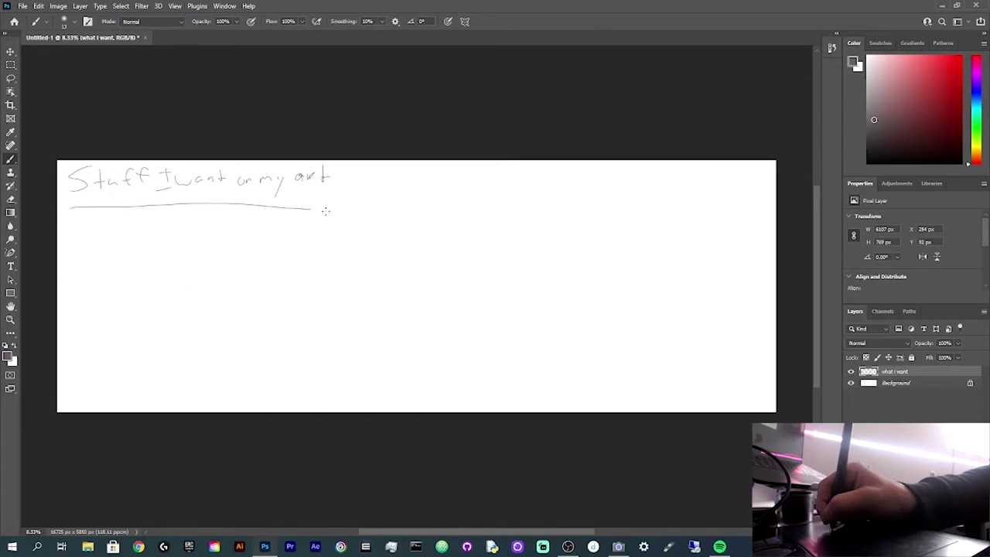
# Step: Handwrite the first list entries below the heading: "BI flag" with a double underline, and "Khanda" beneath it
pyautogui.moveTo(144, 226); pyautogui.dragTo(150, 241)
pyautogui.moveTo(72, 233)
pyautogui.mouseDown()
pyautogui.moveTo(167, 232)
pyautogui.moveTo(134, 235)
pyautogui.mouseUp()
pyautogui.moveTo(68, 269); pyautogui.dragTo(94, 251)
pyautogui.moveTo(75, 256); pyautogui.dragTo(122, 267)
pyautogui.moveTo(123, 263); pyautogui.dragTo(136, 249)
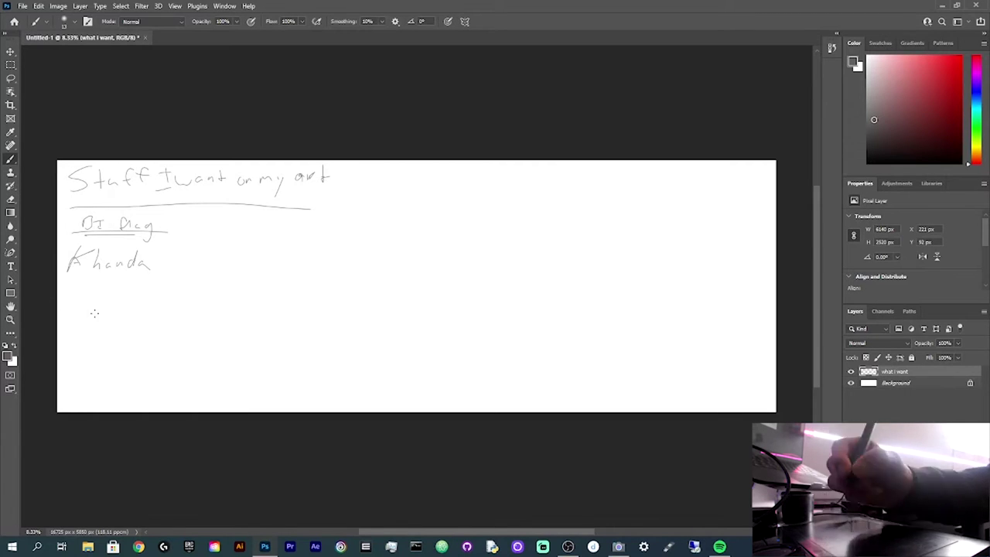
# Step: Handwrite the entries "rocky mountains" and "Calgary tower" below "Khanda"
pyautogui.moveTo(66, 300); pyautogui.dragTo(72, 292)
pyautogui.moveTo(72, 298)
pyautogui.mouseDown()
pyautogui.moveTo(99, 285)
pyautogui.moveTo(95, 299)
pyautogui.mouseUp()
pyautogui.moveTo(104, 284)
pyautogui.mouseDown()
pyautogui.moveTo(105, 297)
pyautogui.moveTo(176, 283)
pyautogui.mouseUp()
pyautogui.moveTo(182, 279); pyautogui.dragTo(189, 282)
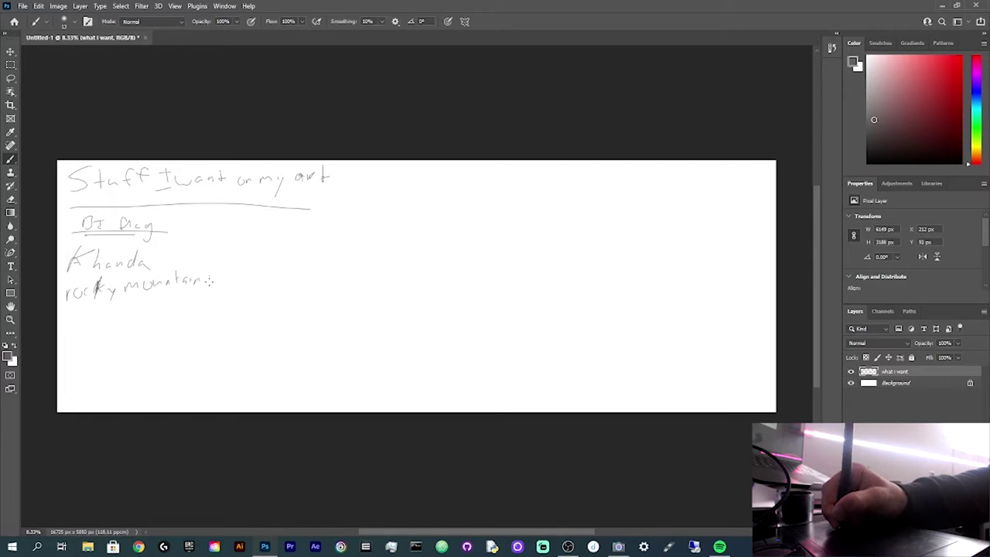
pyautogui.moveTo(76, 317)
pyautogui.mouseDown()
pyautogui.moveTo(71, 337)
pyautogui.moveTo(80, 334)
pyautogui.mouseUp()
pyautogui.moveTo(84, 311); pyautogui.dragTo(83, 326)
pyautogui.moveTo(94, 322)
pyautogui.mouseDown()
pyautogui.moveTo(89, 338)
pyautogui.moveTo(117, 337)
pyautogui.mouseUp()
pyautogui.moveTo(133, 311)
pyautogui.mouseDown()
pyautogui.moveTo(139, 325)
pyautogui.moveTo(182, 313)
pyautogui.mouseUp()
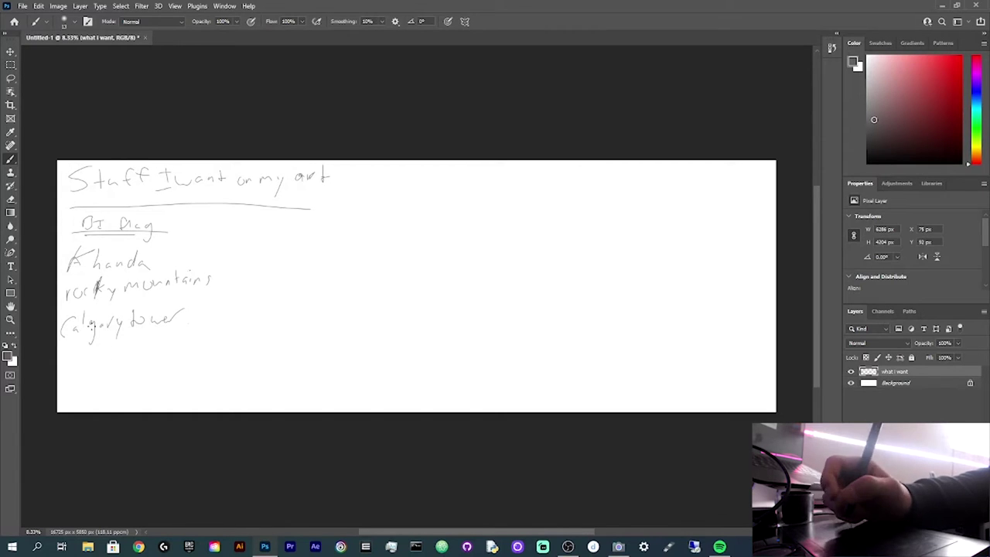
# Step: Handwrite the entry "some depiction of code or coding" below "Calgary tower"
pyautogui.moveTo(74, 354); pyautogui.dragTo(73, 364)
pyautogui.moveTo(79, 357); pyautogui.dragTo(85, 362)
pyautogui.moveTo(88, 358); pyautogui.dragTo(145, 340)
pyautogui.moveTo(151, 356); pyautogui.dragTo(157, 357)
pyautogui.moveTo(158, 352); pyautogui.dragTo(163, 351)
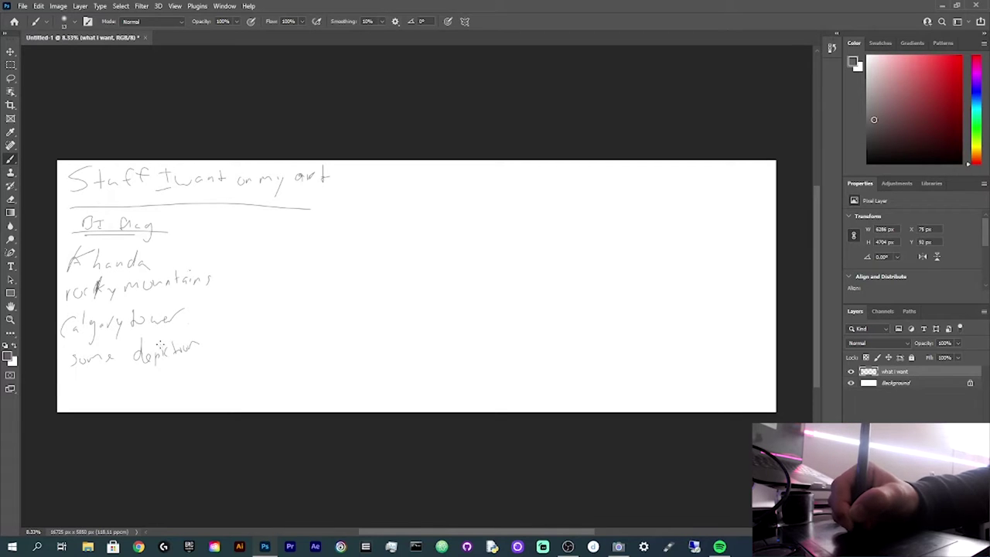
pyautogui.moveTo(207, 342); pyautogui.dragTo(210, 346)
pyautogui.moveTo(220, 336)
pyautogui.mouseDown()
pyautogui.moveTo(216, 350)
pyautogui.moveTo(235, 347)
pyautogui.mouseUp()
pyautogui.moveTo(241, 342); pyautogui.dragTo(257, 334)
pyautogui.moveTo(259, 344); pyautogui.dragTo(263, 345)
pyautogui.moveTo(326, 336); pyautogui.dragTo(328, 342)
pyautogui.moveTo(336, 342); pyautogui.dragTo(345, 349)
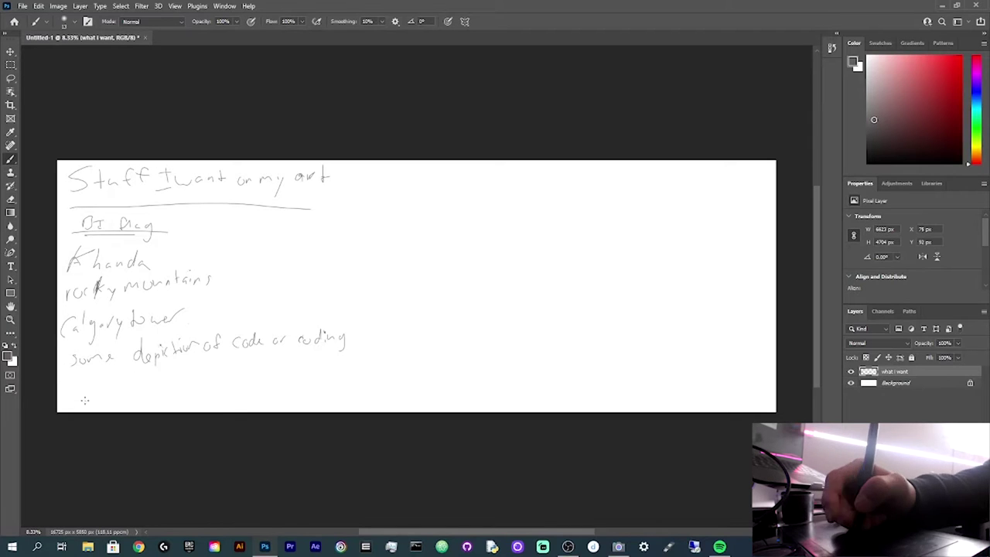
# Step: Handwrite the last list entry, "youtube & twitch handles & logos.", at the foot of the canvas
pyautogui.moveTo(71, 382)
pyautogui.mouseDown()
pyautogui.moveTo(72, 408)
pyautogui.moveTo(113, 383)
pyautogui.mouseUp()
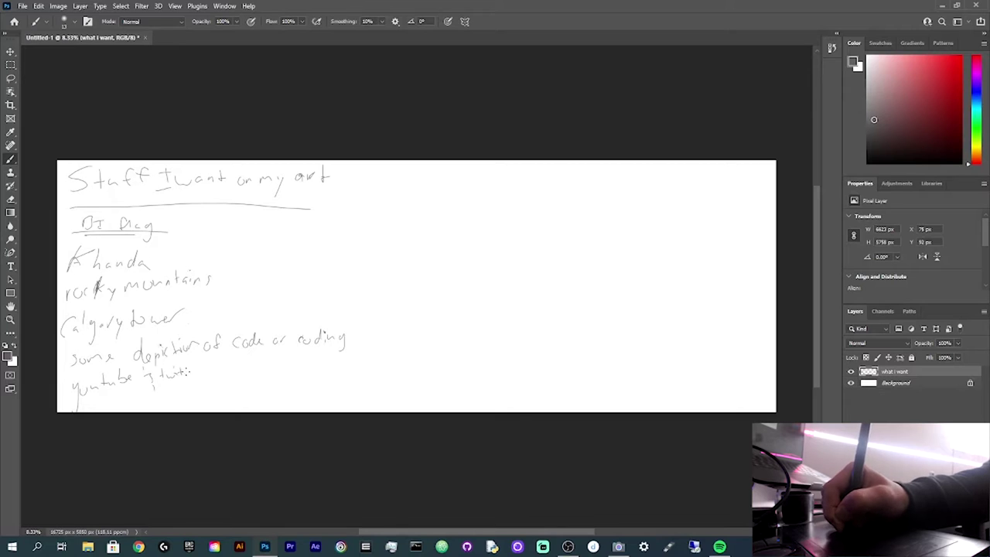
pyautogui.moveTo(208, 362); pyautogui.dragTo(268, 387)
pyautogui.moveTo(280, 370)
pyautogui.mouseDown()
pyautogui.moveTo(285, 382)
pyautogui.moveTo(305, 379)
pyautogui.mouseUp()
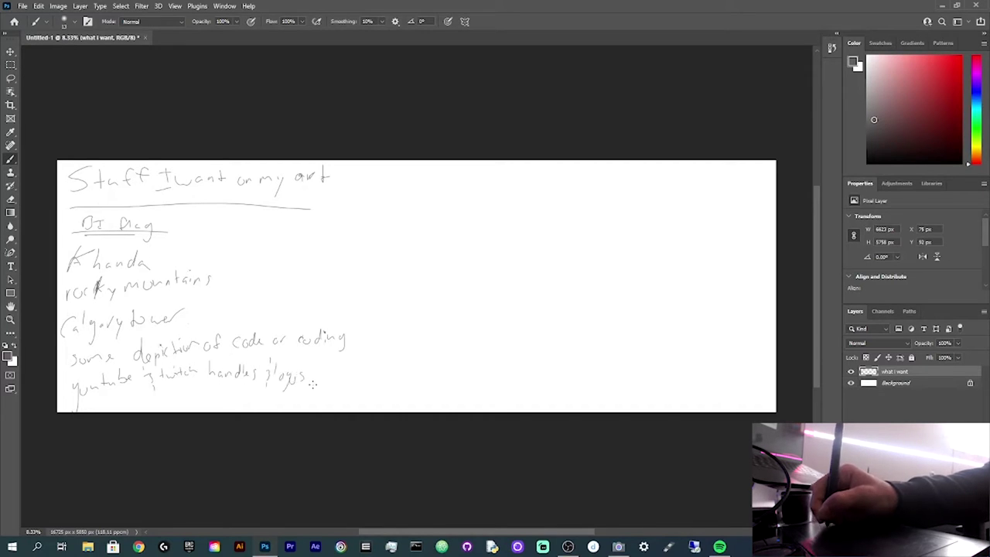
pyautogui.click(308, 380)
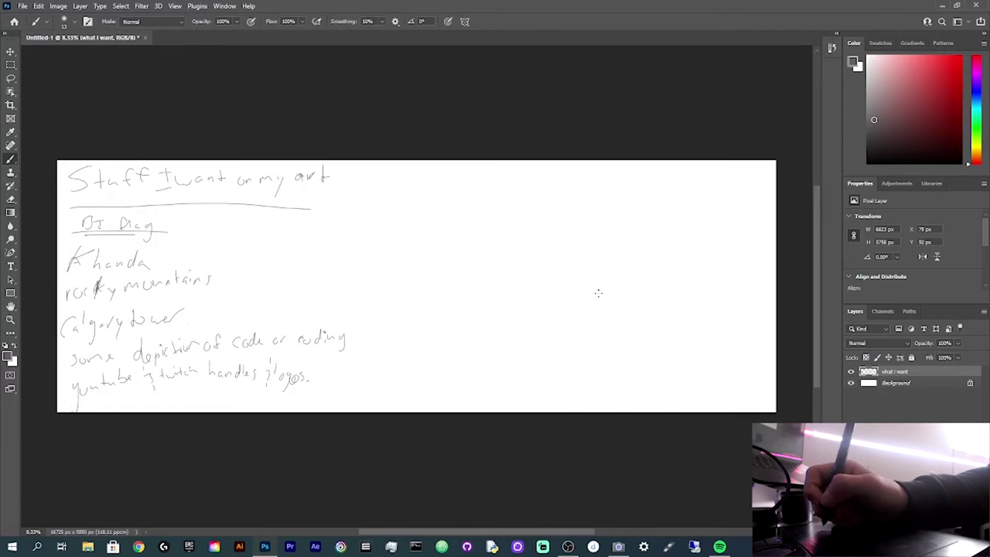
# Step: Quick-export the "what i want" layer as a PNG into a new folder named Art Mural on the D: drive
pyautogui.rightClick(909, 377)
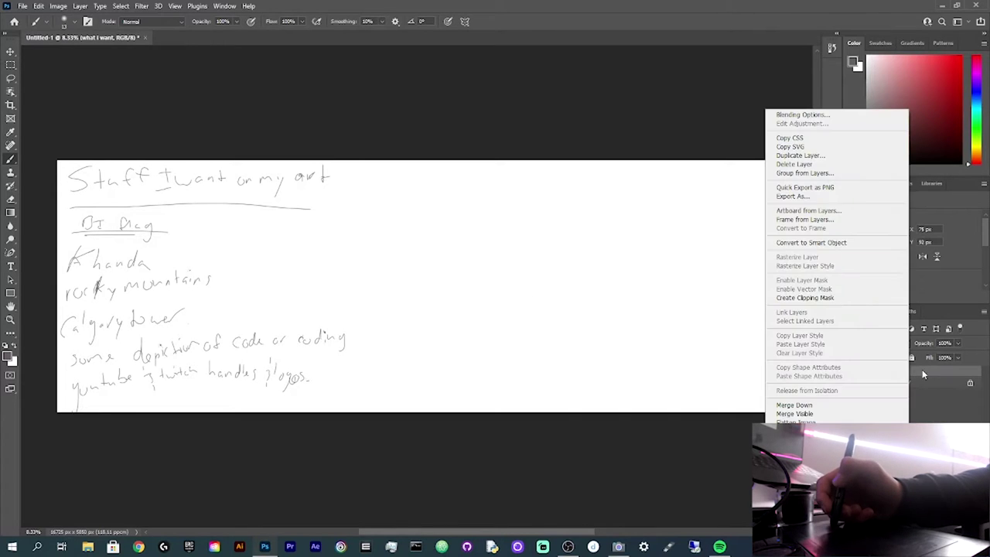
pyautogui.click(836, 189)
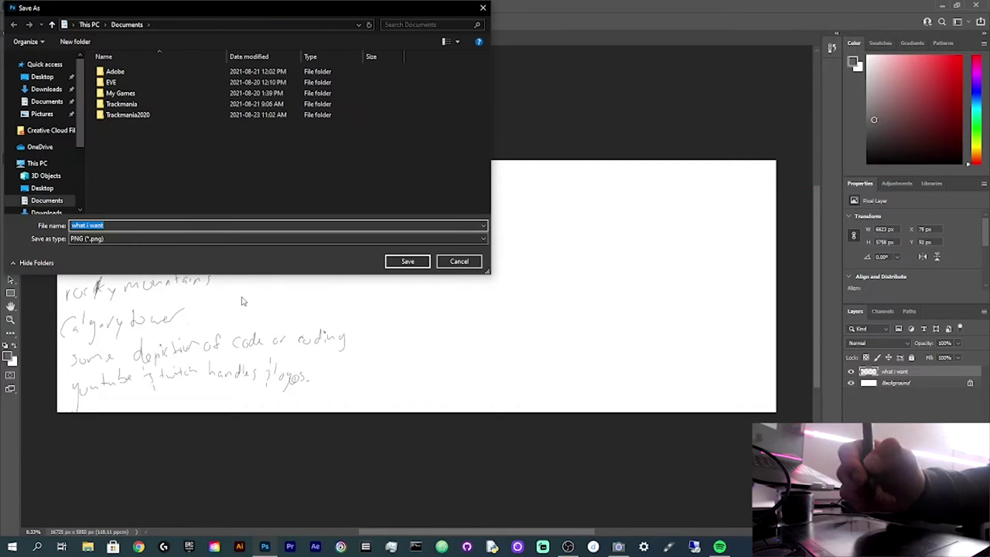
pyautogui.scroll(-3, 46, 139)
pyautogui.click(41, 188)
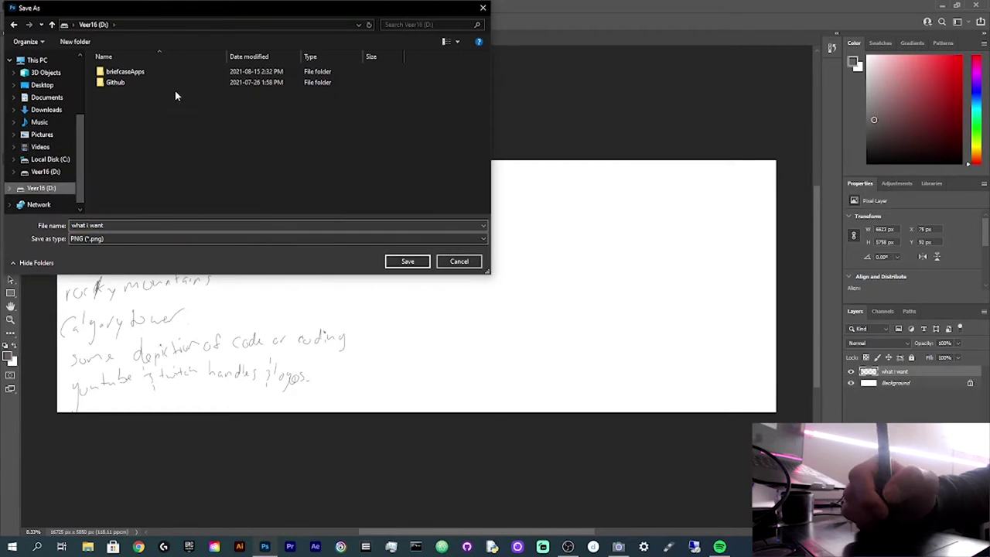
pyautogui.rightClick(172, 108)
pyautogui.moveTo(200, 204)
pyautogui.click(294, 205)
pyautogui.write('Ar')
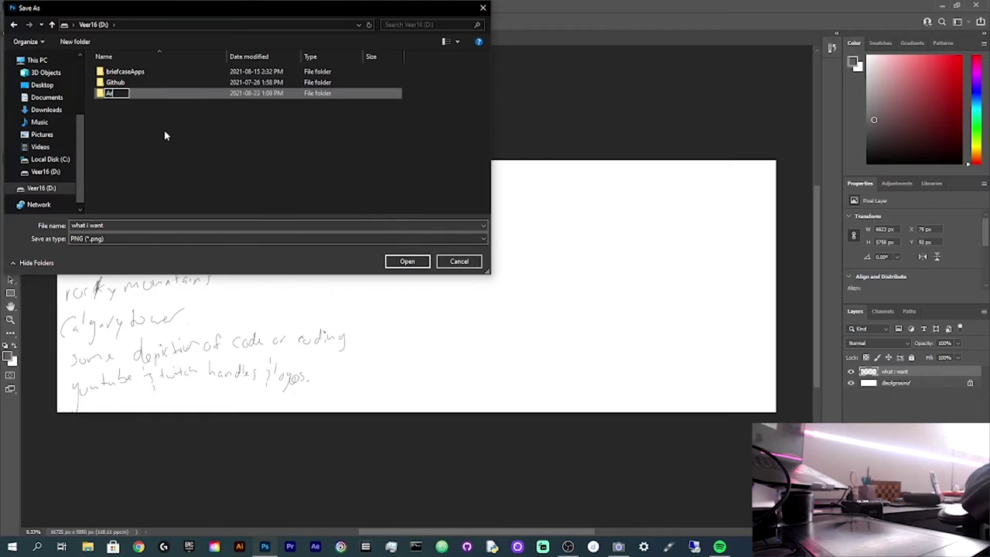
pyautogui.write('t Mural')
pyautogui.press('Return')
pyautogui.doubleClick(161, 95)
pyautogui.click(407, 261)
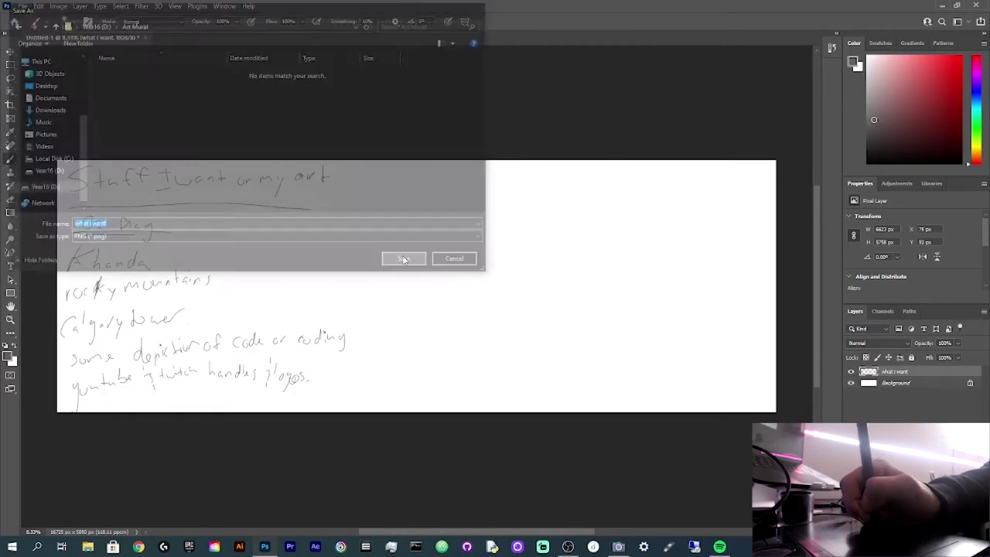
# Step: Hide the "what i want" layer
pyautogui.rightClick(946, 375)
pyautogui.click(958, 375)
pyautogui.click(851, 372)
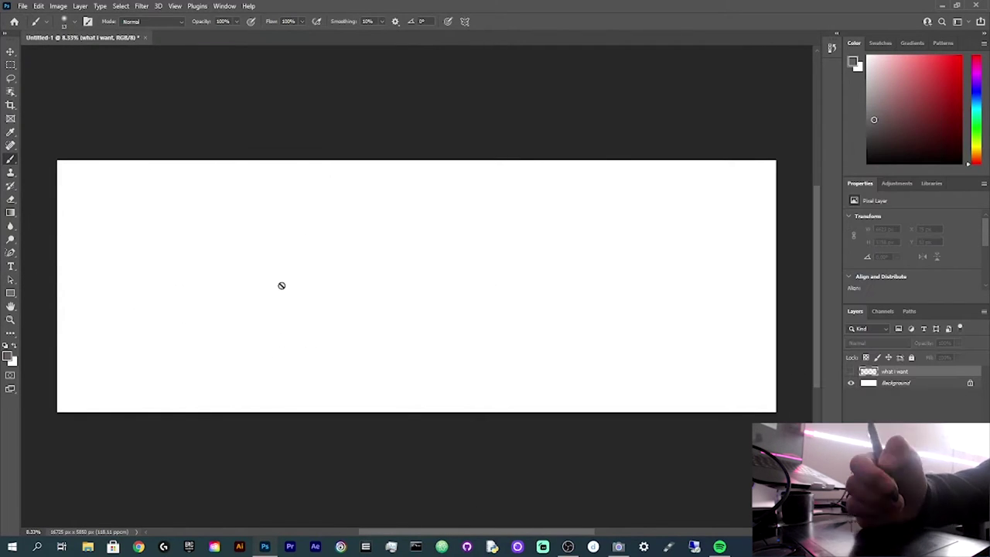
# Step: Save the document to cloud documents as "ArtMural Planning" and turn off the save-location prompt for future saves
pyautogui.hotkey('ctrl', 's')
pyautogui.click(299, 400)
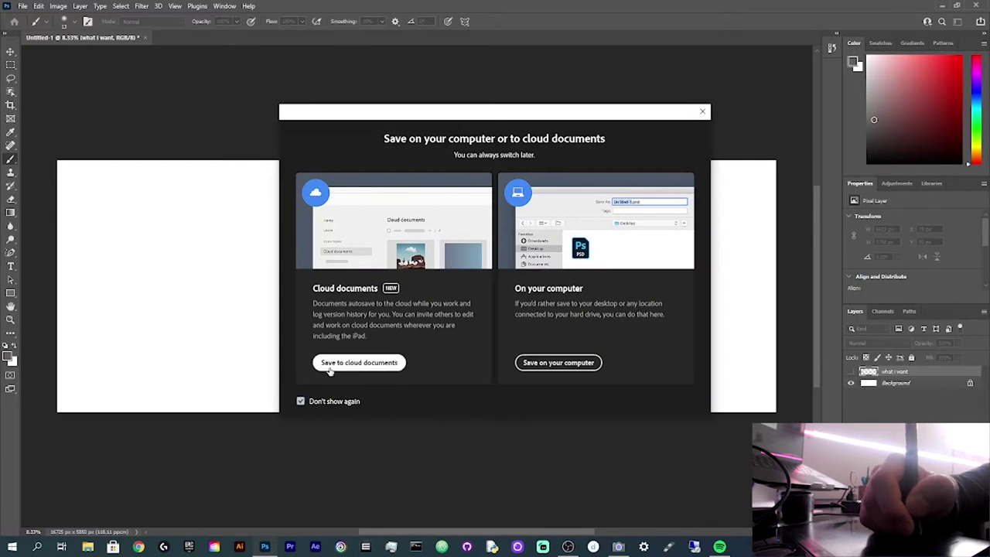
pyautogui.click(358, 361)
pyautogui.write('ArtMural Plann')
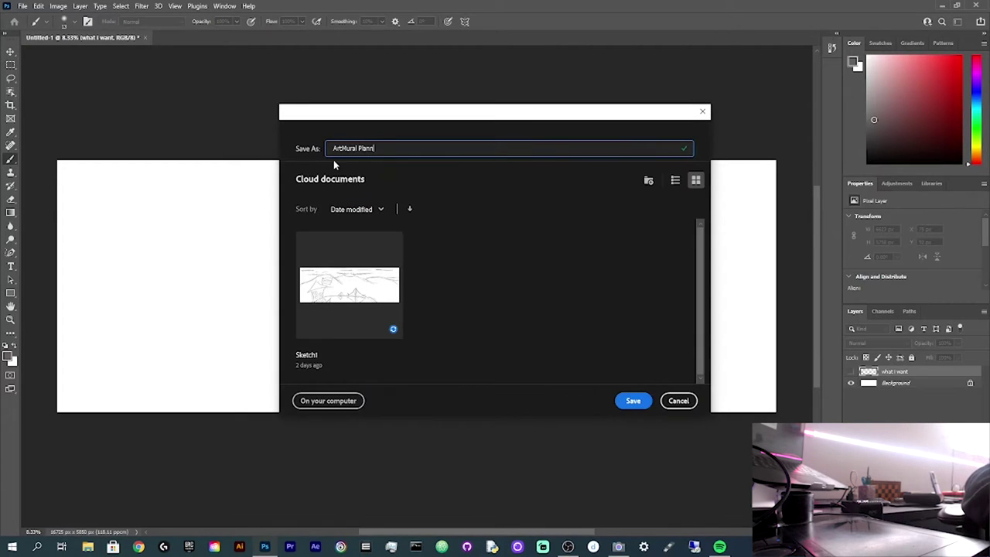
pyautogui.write('ing')
pyautogui.press('Return')
# Step: Open the "what i want" PNG from the Art Mural folder on the D: drive
pyautogui.hotkey('ctrl', 'o')
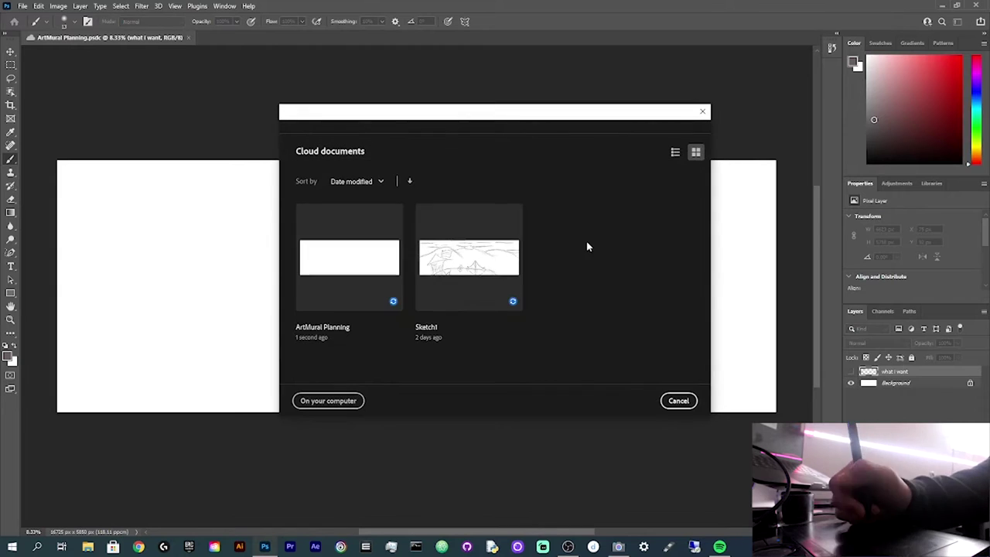
pyautogui.click(328, 400)
pyautogui.scroll(-3, 46, 139)
pyautogui.click(40, 206)
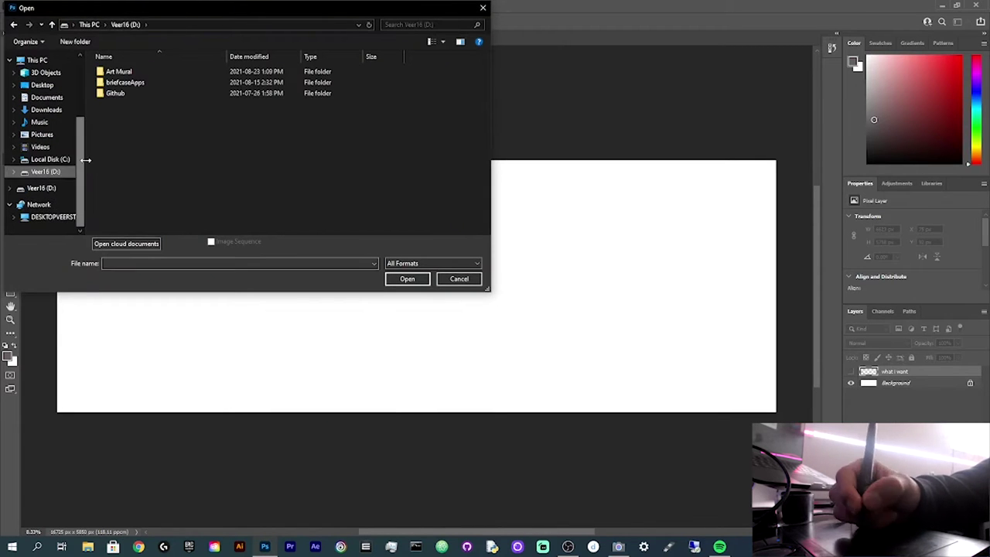
pyautogui.doubleClick(155, 71)
pyautogui.click(159, 72)
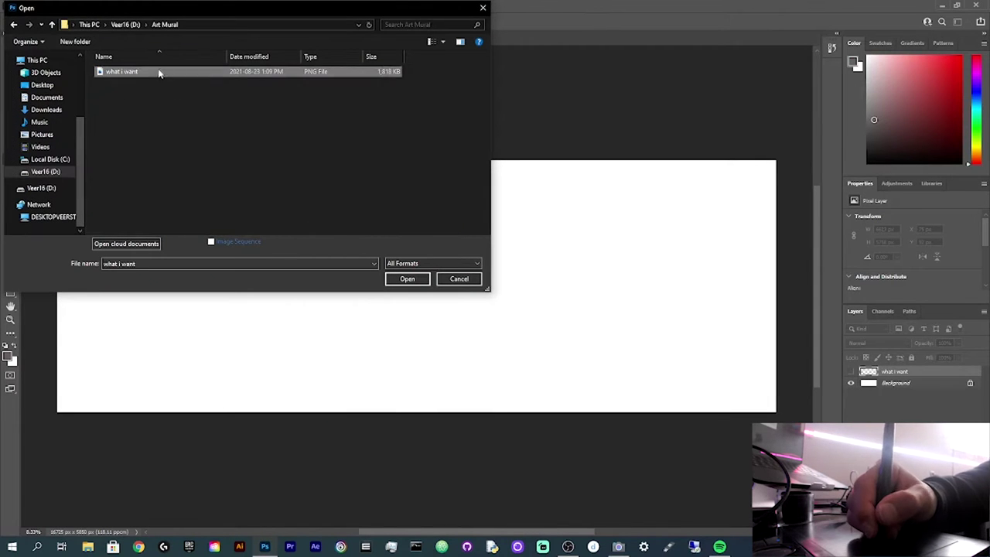
pyautogui.click(407, 280)
# Step: Place the empty Layer 2 beneath Layer 1 and fill it with white using the Paint Bucket
pyautogui.moveTo(889, 377); pyautogui.dragTo(914, 403)
pyautogui.click(851, 395)
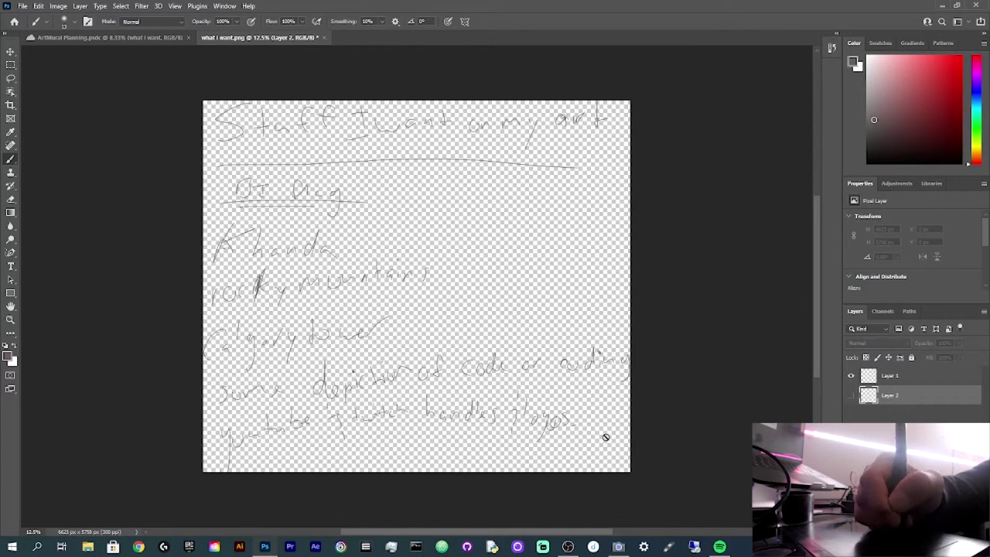
pyautogui.hotkey('ctrl', 'z')
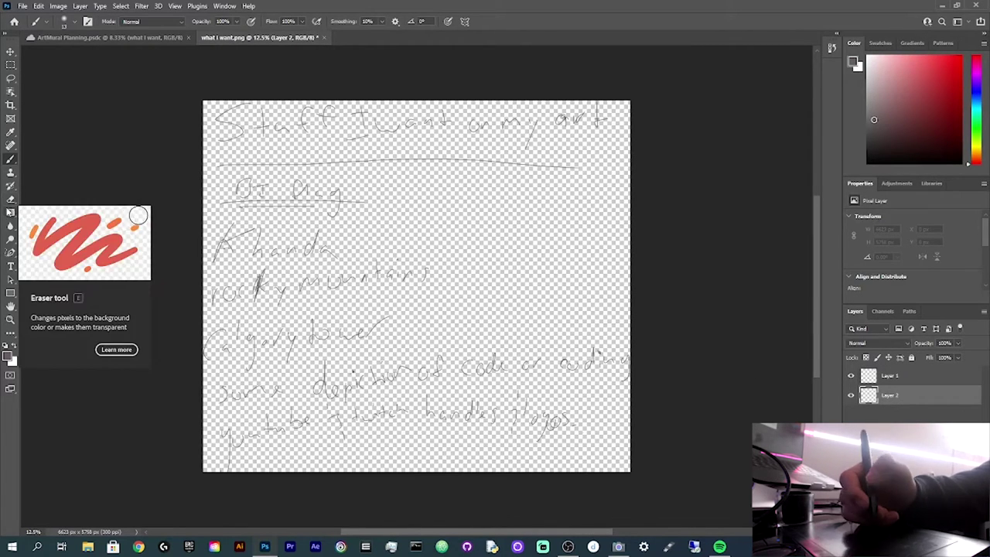
pyautogui.click(10, 212)
pyautogui.click(45, 222)
pyautogui.click(14, 346)
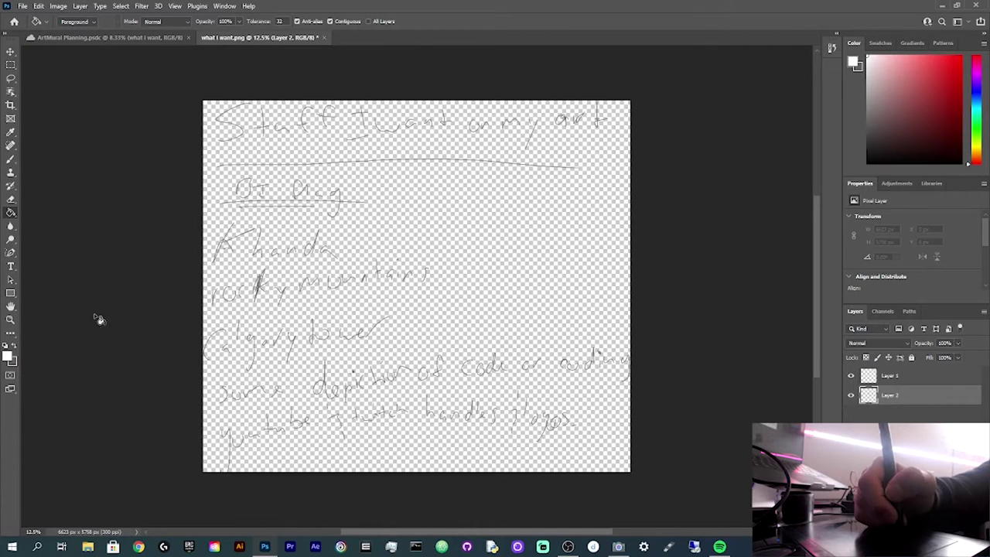
pyautogui.click(470, 227)
# Step: Make Layer 1 of what i want.png active for the Brush with dark grey foreground and touch up the start of "rocky"
pyautogui.click(108, 37)
pyautogui.press('b')
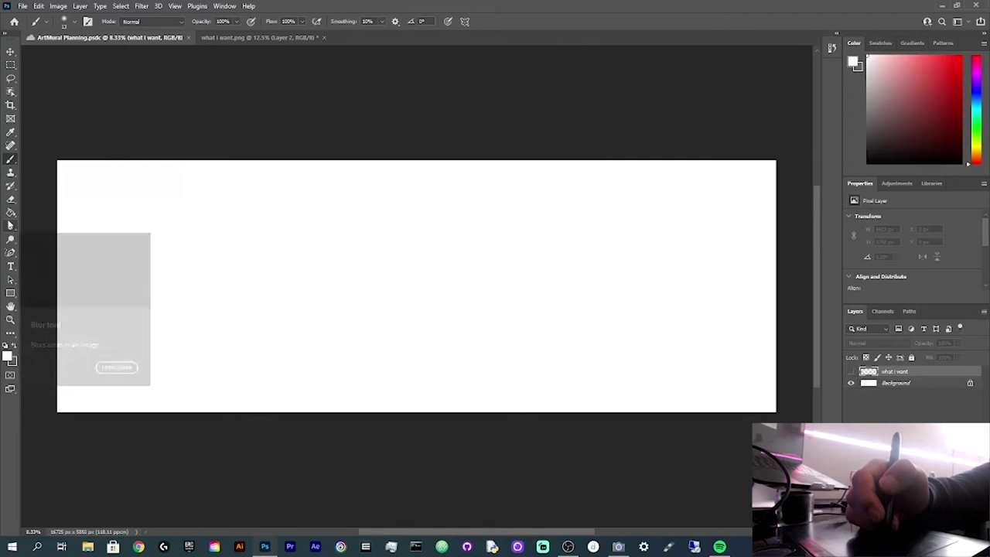
pyautogui.hotkey('ctrl', 'Tab')
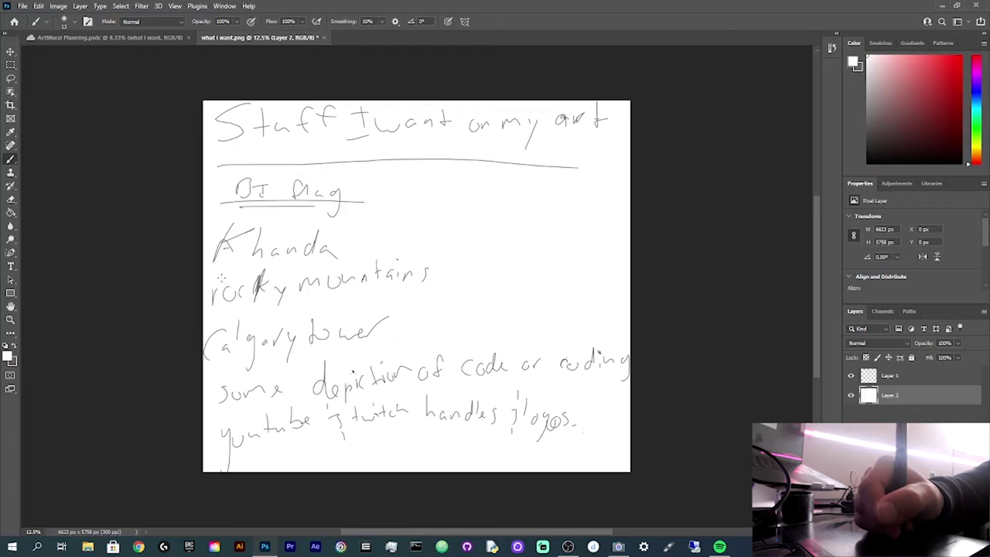
pyautogui.hotkey('alt', ']')
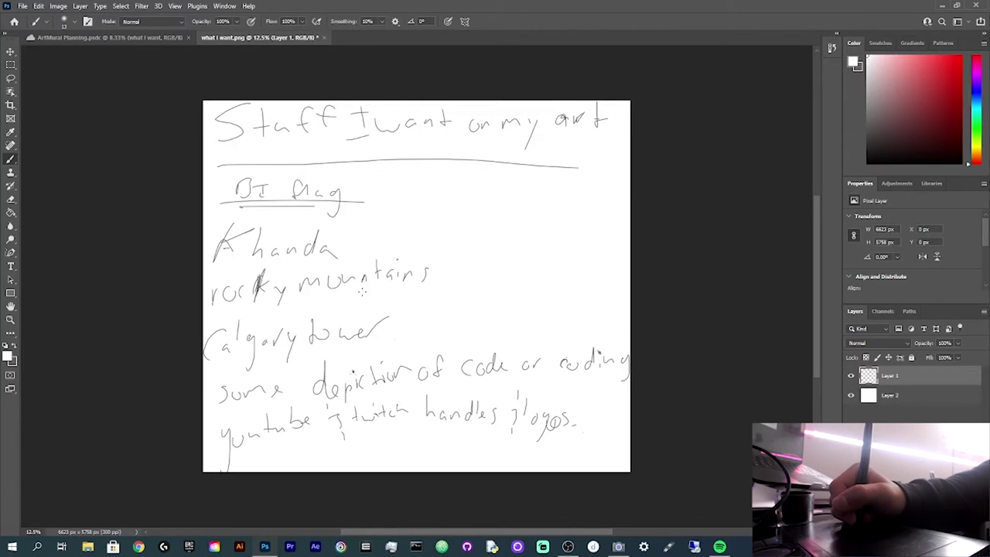
pyautogui.press('x')
pyautogui.moveTo(214, 283)
pyautogui.mouseDown()
pyautogui.moveTo(387, 258)
pyautogui.moveTo(235, 307)
pyautogui.moveTo(396, 293)
pyautogui.moveTo(257, 271)
pyautogui.moveTo(215, 283)
pyautogui.mouseUp()
# Step: In the ArtMural Planning document, add a new layer above "what i want" and name it Sketch
pyautogui.click(116, 37)
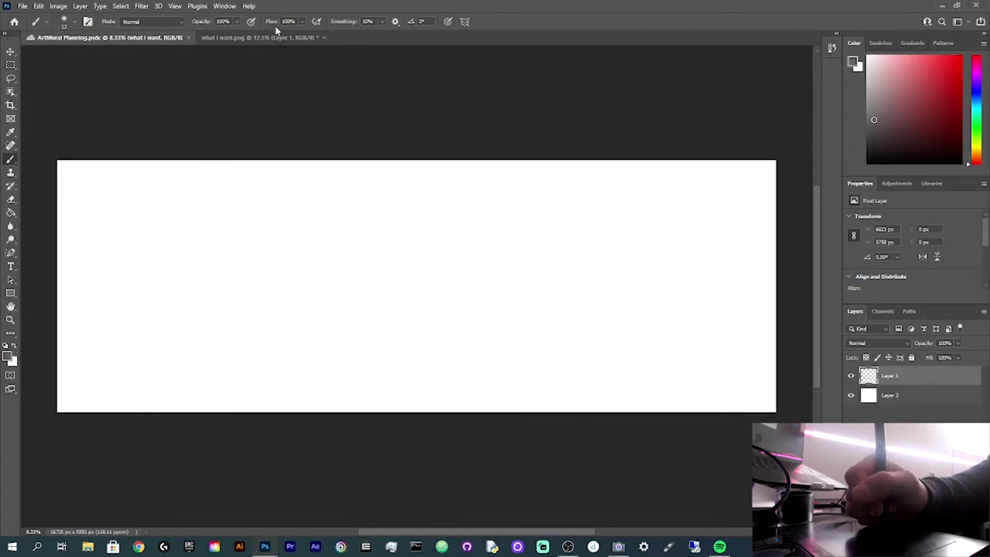
pyautogui.click(880, 385)
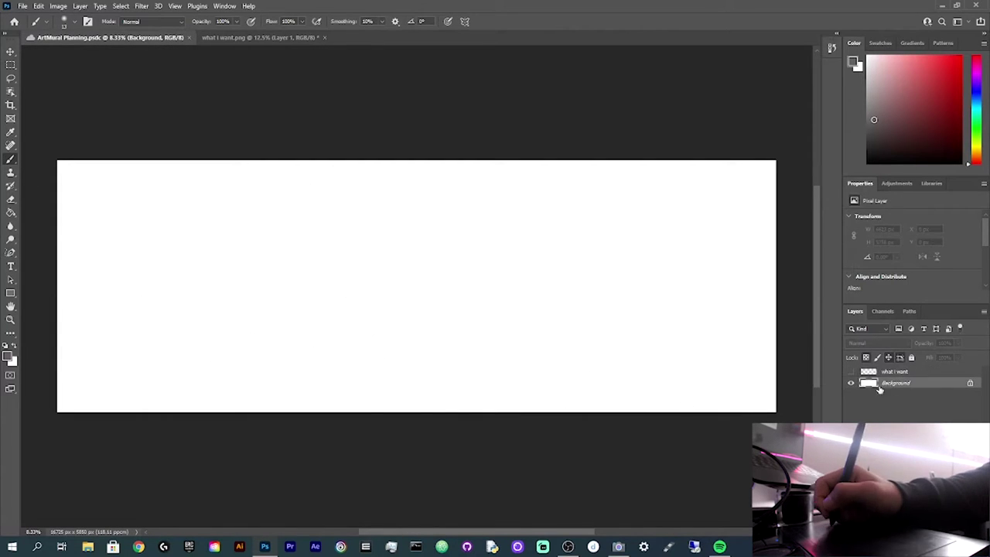
pyautogui.click(892, 373)
pyautogui.hotkey('ctrl', 'alt', 'shift', 'n')
pyautogui.doubleClick(893, 373)
pyautogui.write('Sketc')
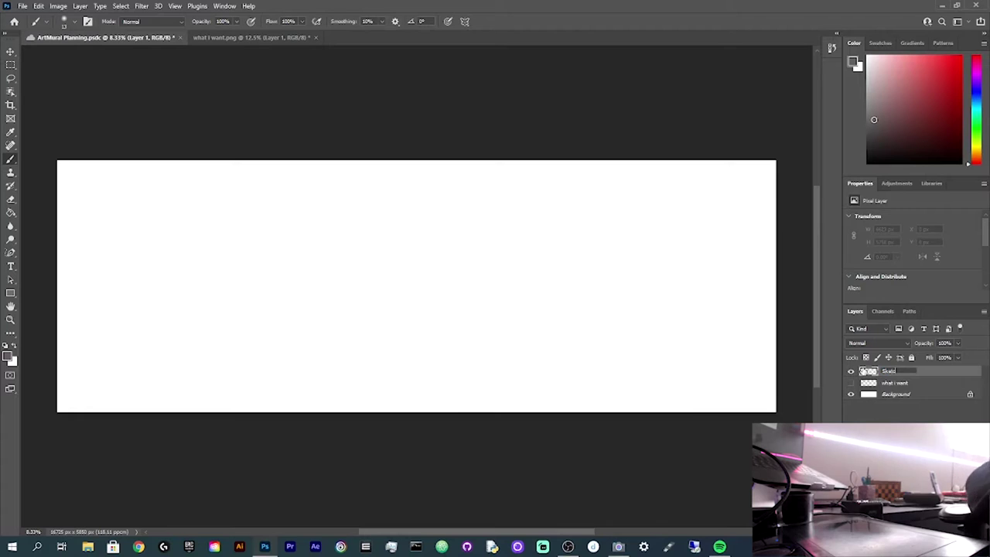
pyautogui.write('h')
pyautogui.press('Return')
# Step: Sketch the outlines of a mountain range with several peaks across the upper half of the canvas
pyautogui.moveTo(74, 277)
pyautogui.mouseDown()
pyautogui.moveTo(193, 196)
pyautogui.moveTo(384, 270)
pyautogui.mouseUp()
pyautogui.moveTo(283, 233)
pyautogui.mouseDown()
pyautogui.moveTo(333, 186)
pyautogui.moveTo(371, 175)
pyautogui.moveTo(499, 251)
pyautogui.mouseUp()
pyautogui.moveTo(225, 214); pyautogui.dragTo(311, 213)
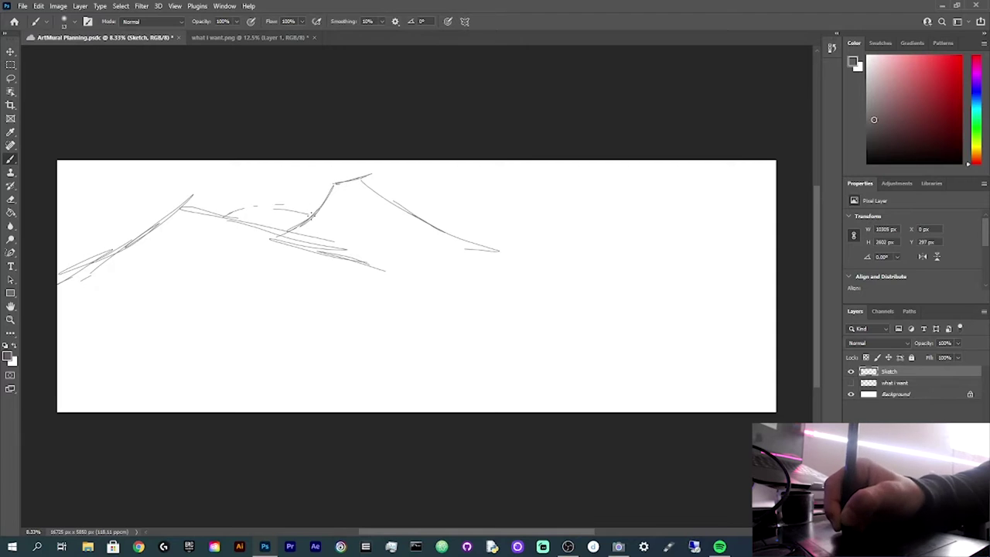
pyautogui.moveTo(447, 224)
pyautogui.mouseDown()
pyautogui.moveTo(503, 195)
pyautogui.moveTo(425, 242)
pyautogui.mouseUp()
pyautogui.moveTo(503, 207)
pyautogui.mouseDown()
pyautogui.moveTo(516, 198)
pyautogui.moveTo(567, 203)
pyautogui.moveTo(716, 228)
pyautogui.mouseUp()
pyautogui.moveTo(645, 218); pyautogui.dragTo(741, 266)
pyautogui.moveTo(596, 231); pyautogui.dragTo(632, 226)
pyautogui.moveTo(639, 222); pyautogui.dragTo(679, 210)
# Step: Switch to Spotify, play "Axel F" from the LoFi playlist with repeat enabled, and close its window
pyautogui.click(720, 546)
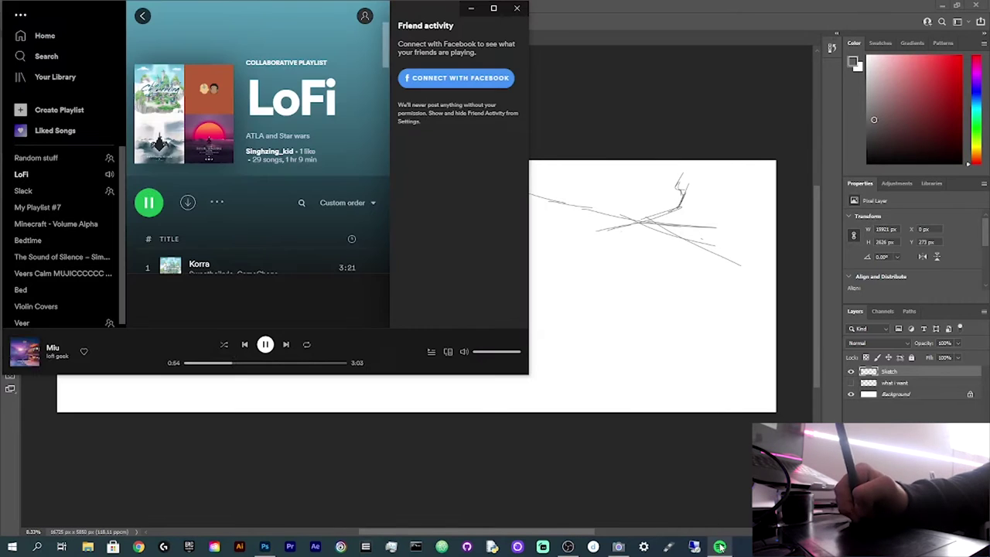
pyautogui.click(269, 345)
pyautogui.moveTo(387, 42); pyautogui.dragTo(385, 211)
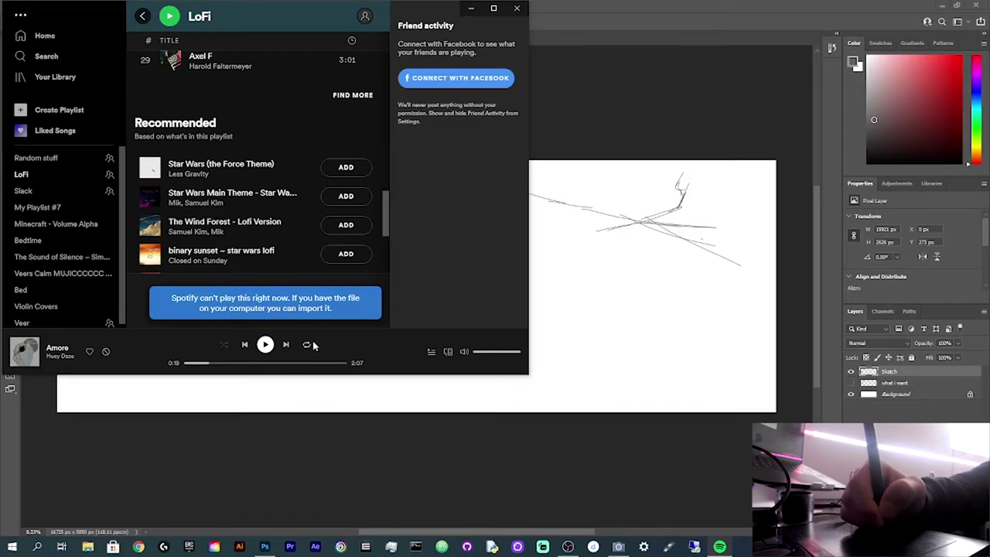
pyautogui.doubleClick(187, 68)
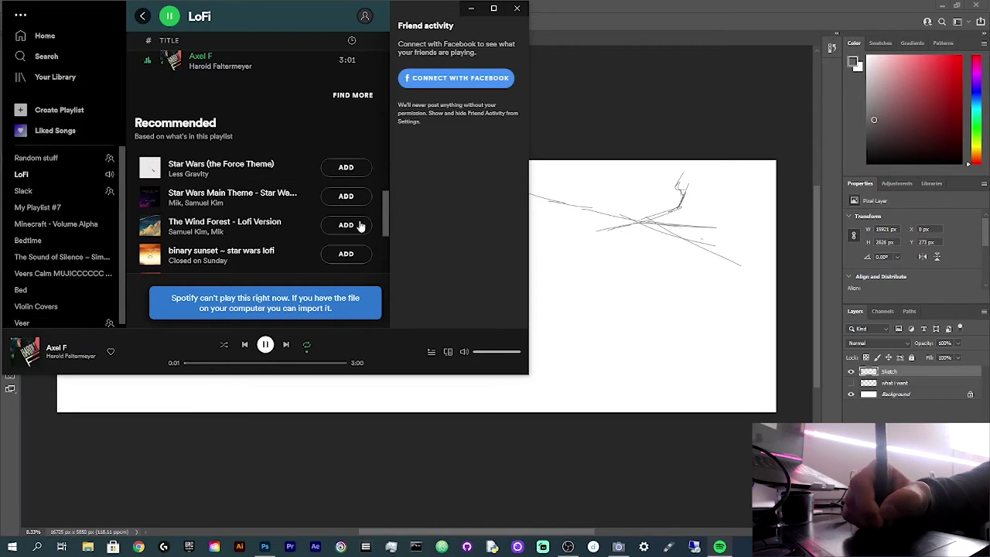
pyautogui.click(517, 7)
# Step: Complete the rounded peak at the canvas's right edge and sketch snow lines across the mountain tops
pyautogui.moveTo(681, 178); pyautogui.dragTo(776, 202)
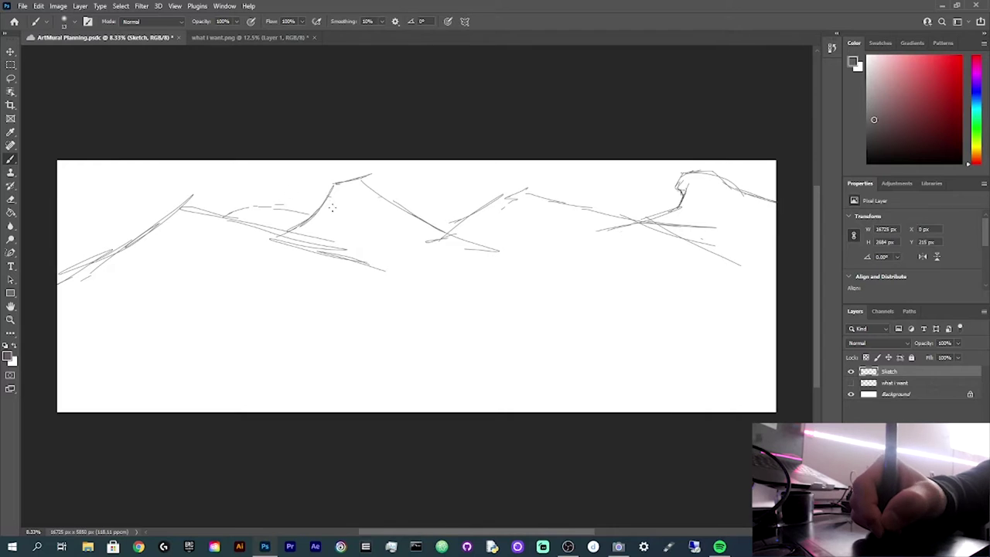
pyautogui.moveTo(222, 221); pyautogui.dragTo(183, 224)
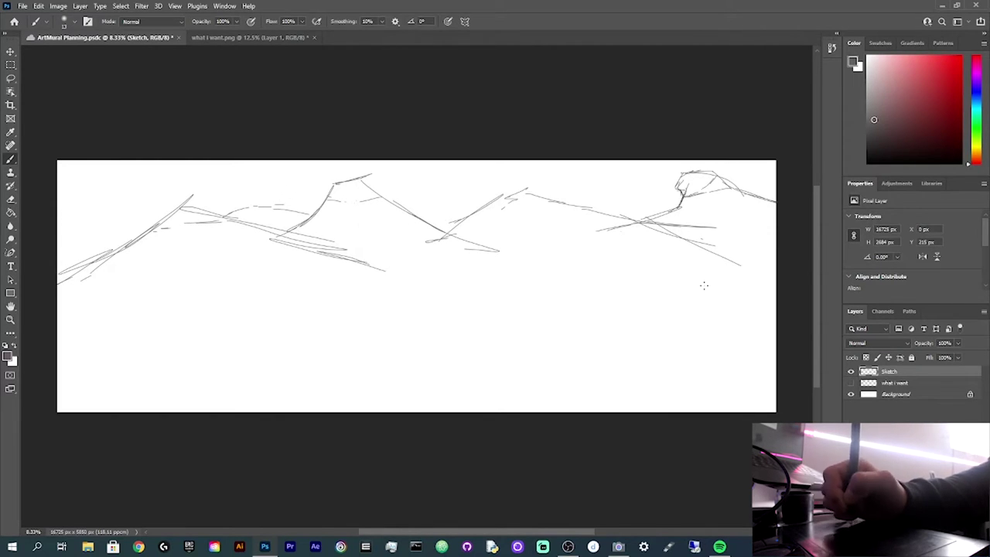
# Step: Reinforce the slopes of the leftmost mountain and its neighbouring ridge with additional sketch lines on the Sketch layer
pyautogui.moveTo(183, 206); pyautogui.dragTo(59, 277)
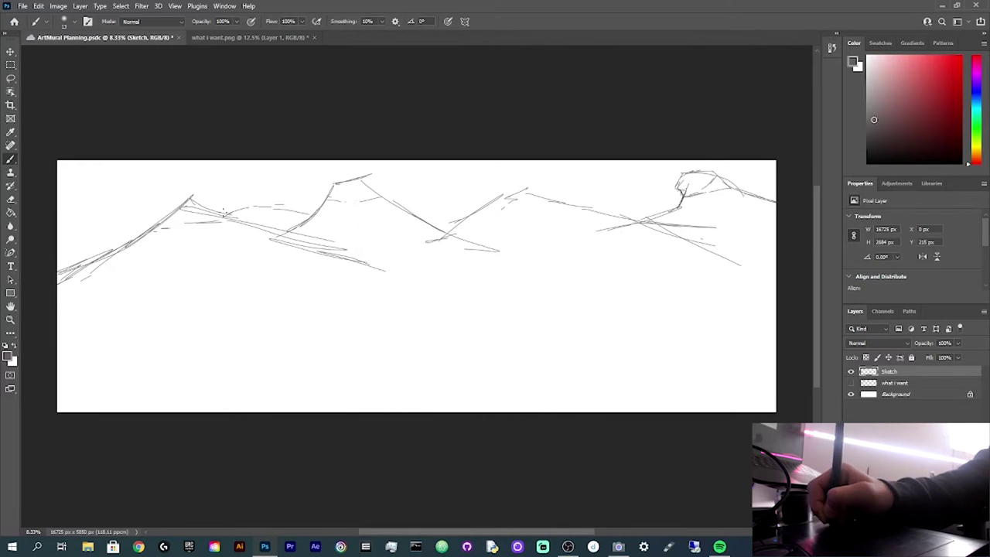
pyautogui.moveTo(189, 198); pyautogui.dragTo(319, 250)
pyautogui.moveTo(247, 223)
pyautogui.mouseDown()
pyautogui.moveTo(391, 273)
pyautogui.moveTo(475, 224)
pyautogui.mouseUp()
# Step: Check the handwritten list in what i want.png and skim Adobe's help page on scratch disk full errors in the browser
pyautogui.click(249, 37)
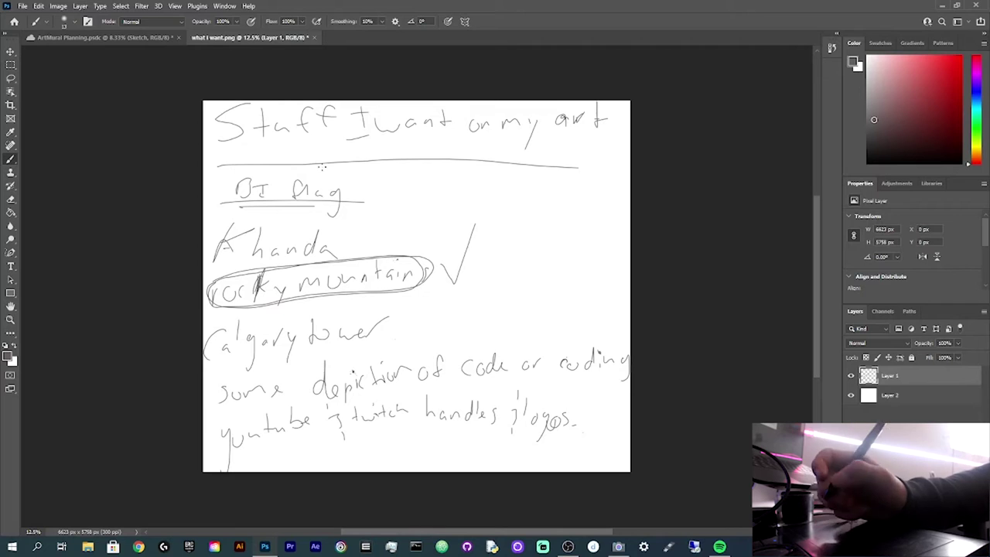
pyautogui.click(124, 37)
pyautogui.click(249, 37)
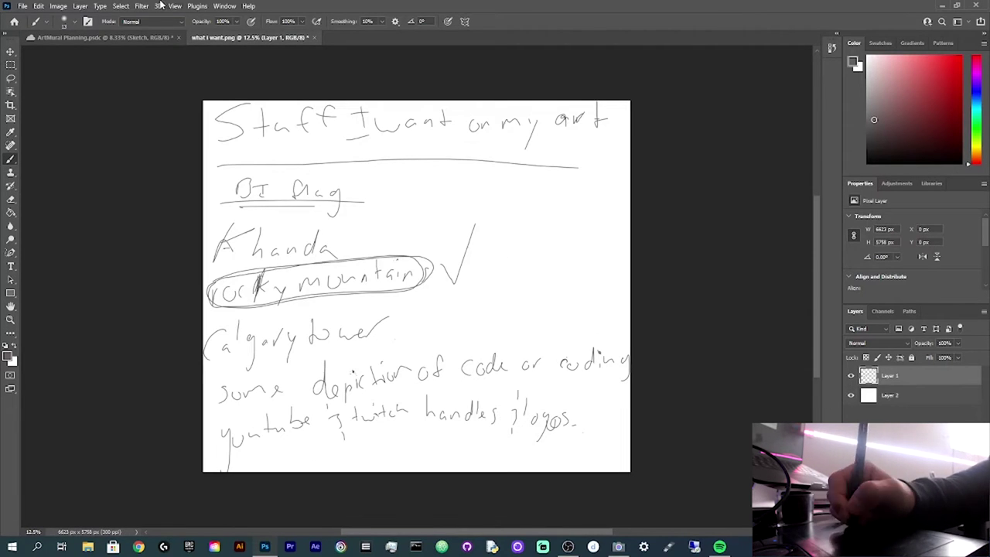
pyautogui.click(58, 5)
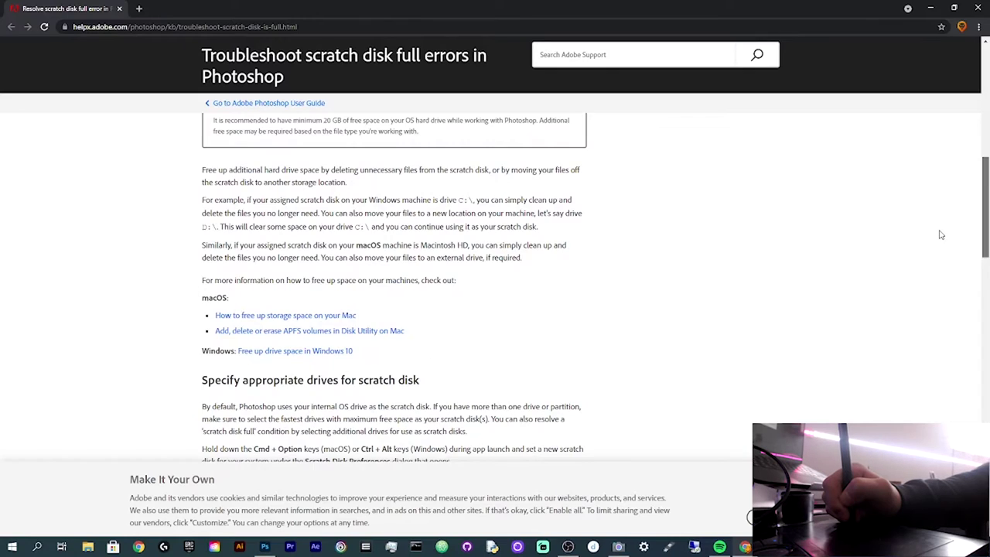
pyautogui.scroll(-5, 941, 235)
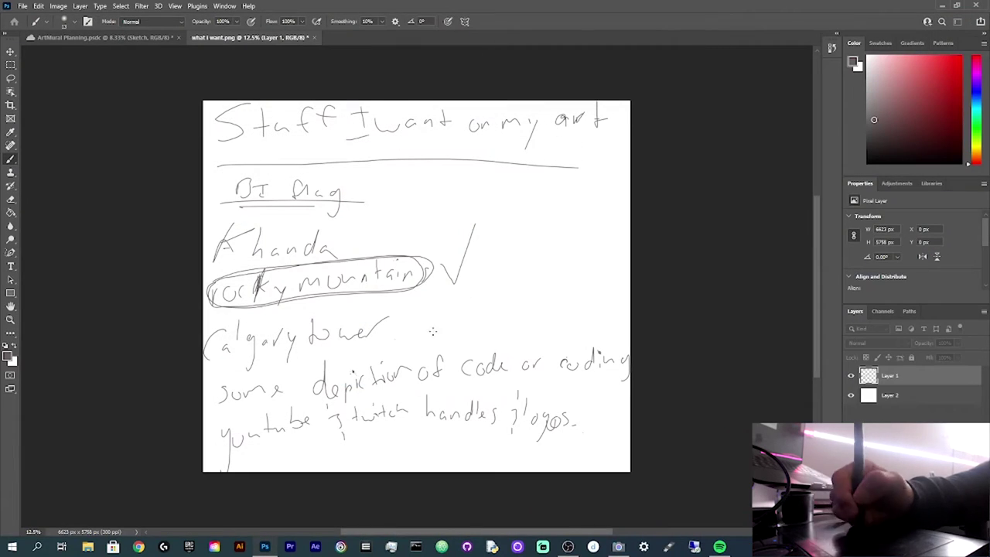
# Step: In what i want.png, frame off an area beside the list and handwrite "Mewata Armories" in it with an underline
pyautogui.moveTo(445, 170)
pyautogui.mouseDown()
pyautogui.moveTo(597, 352)
pyautogui.moveTo(631, 349)
pyautogui.mouseUp()
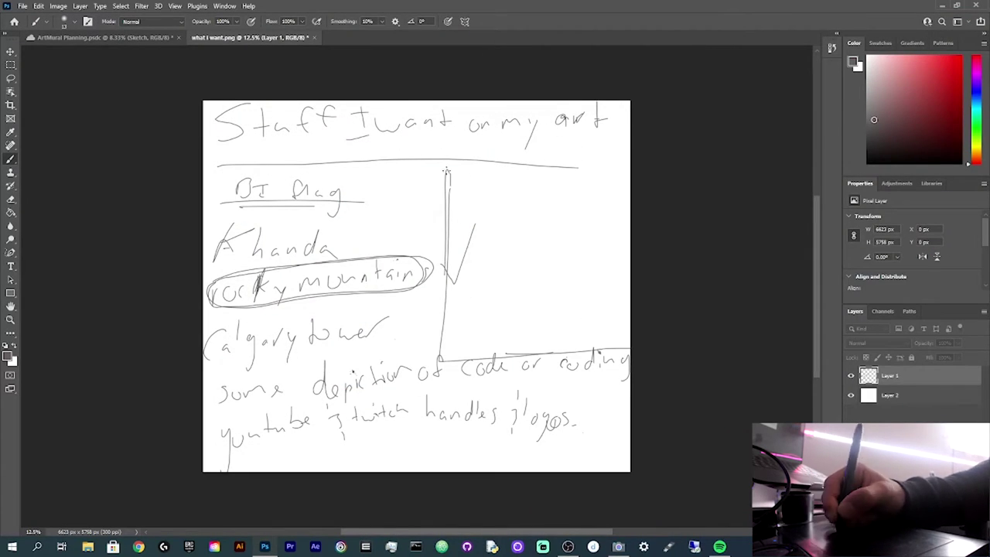
pyautogui.moveTo(461, 199); pyautogui.dragTo(615, 194)
pyautogui.moveTo(529, 206); pyautogui.dragTo(606, 199)
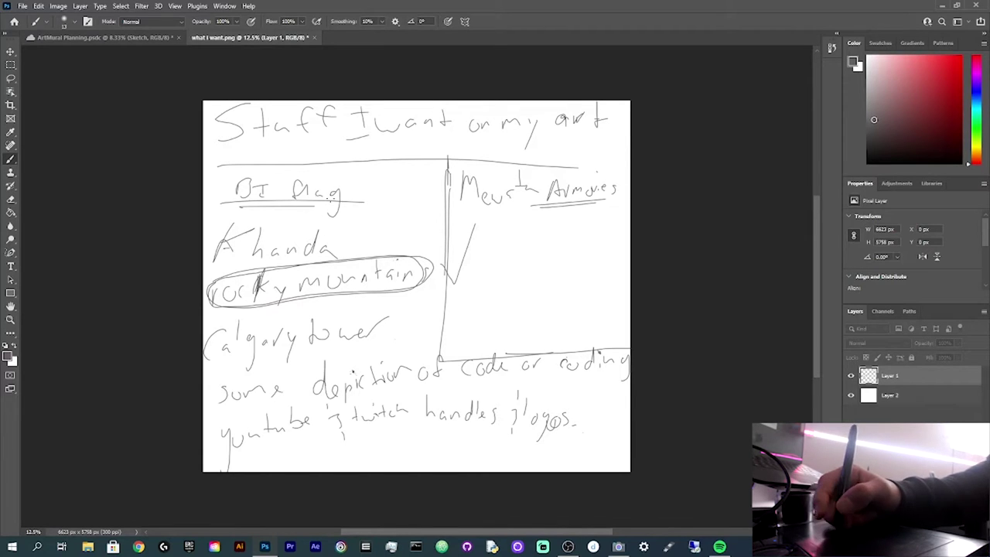
# Step: Handwrite "Canadian flag" beside the BI flag entry and an underlined "Air Cadet flag?" beneath it
pyautogui.moveTo(357, 176); pyautogui.dragTo(385, 185)
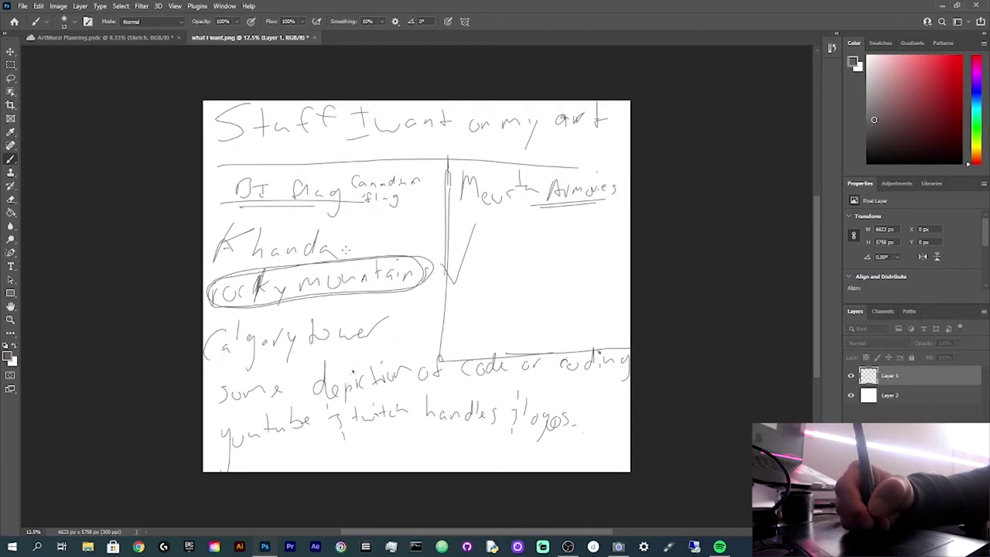
pyautogui.moveTo(348, 218); pyautogui.dragTo(345, 231)
pyautogui.moveTo(356, 224); pyautogui.dragTo(355, 225)
pyautogui.moveTo(364, 225); pyautogui.dragTo(366, 216)
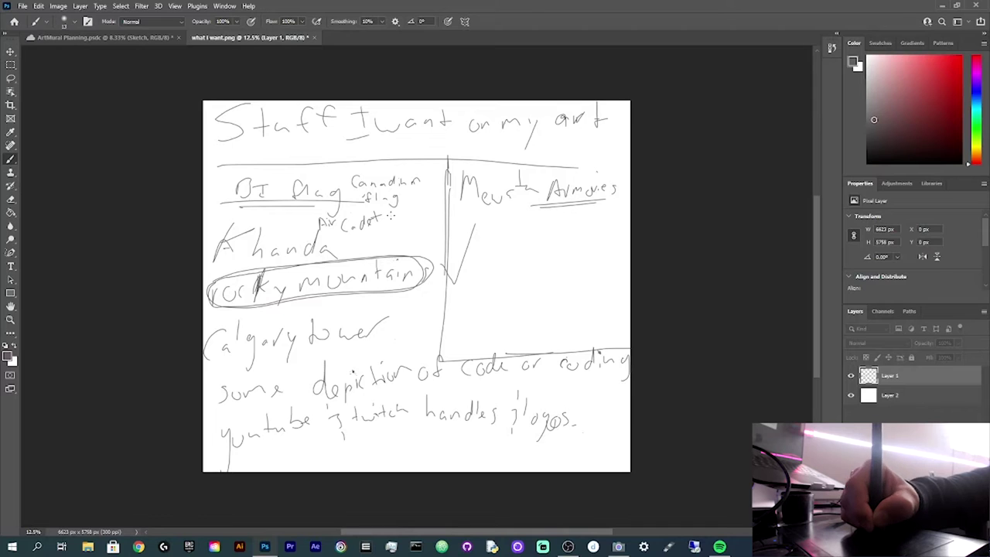
pyautogui.moveTo(327, 243); pyautogui.dragTo(402, 225)
# Step: Handwrite an underlined flagpoles note, "four flagpoles", under the armories entry, add "Centered" above, and circle both entries
pyautogui.moveTo(482, 217); pyautogui.dragTo(481, 232)
pyautogui.moveTo(488, 226); pyautogui.dragTo(513, 231)
pyautogui.moveTo(521, 221)
pyautogui.mouseDown()
pyautogui.moveTo(530, 235)
pyautogui.moveTo(590, 224)
pyautogui.mouseUp()
pyautogui.moveTo(481, 235); pyautogui.dragTo(578, 233)
pyautogui.moveTo(557, 218); pyautogui.dragTo(560, 235)
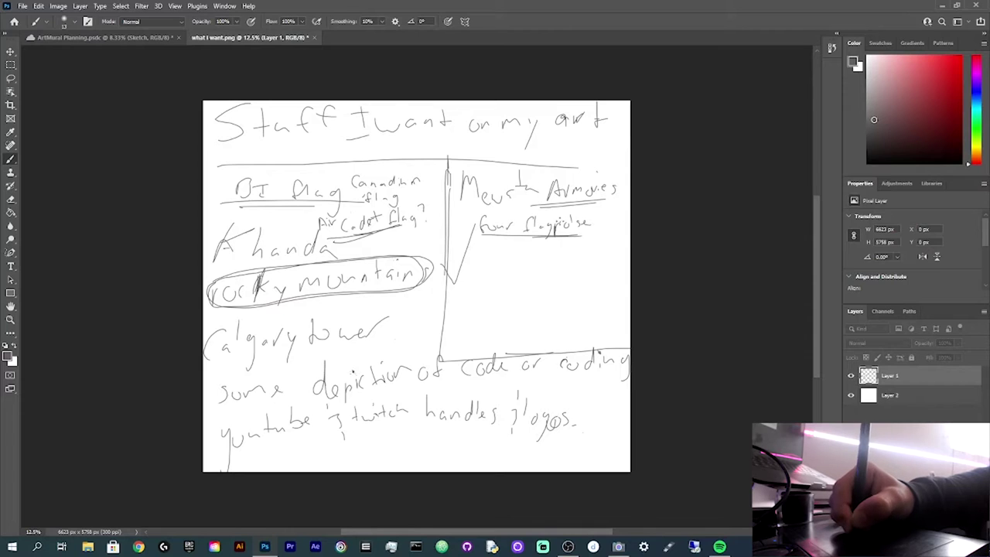
pyautogui.moveTo(551, 145)
pyautogui.mouseDown()
pyautogui.moveTo(541, 164)
pyautogui.moveTo(574, 158)
pyautogui.mouseUp()
pyautogui.moveTo(575, 156); pyautogui.dragTo(585, 154)
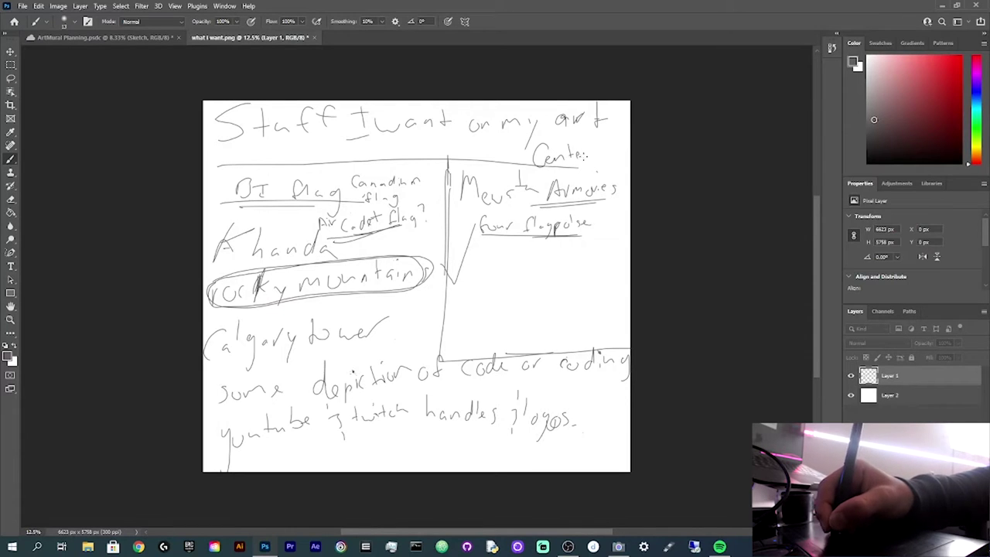
pyautogui.moveTo(495, 172); pyautogui.dragTo(499, 160)
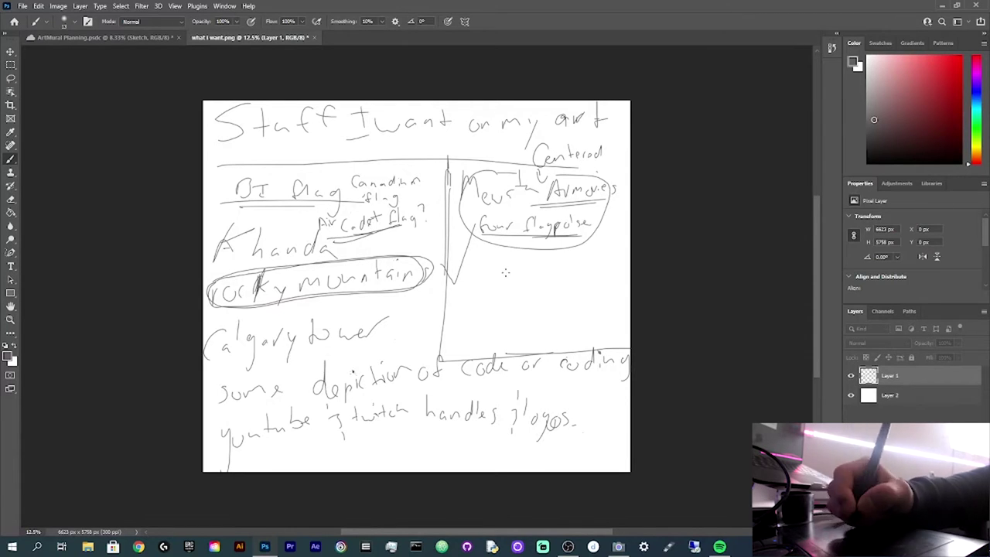
# Step: Back in ArtMural Planning, reinforce the slopes between the centre peak and the rounded peak at the canvas's right edge
pyautogui.click(70, 37)
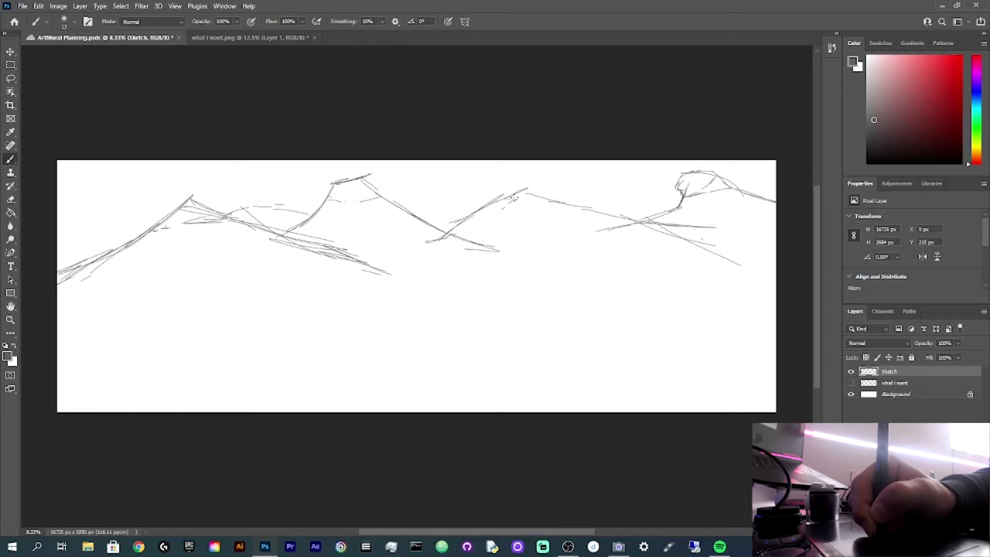
pyautogui.moveTo(528, 194); pyautogui.dragTo(645, 223)
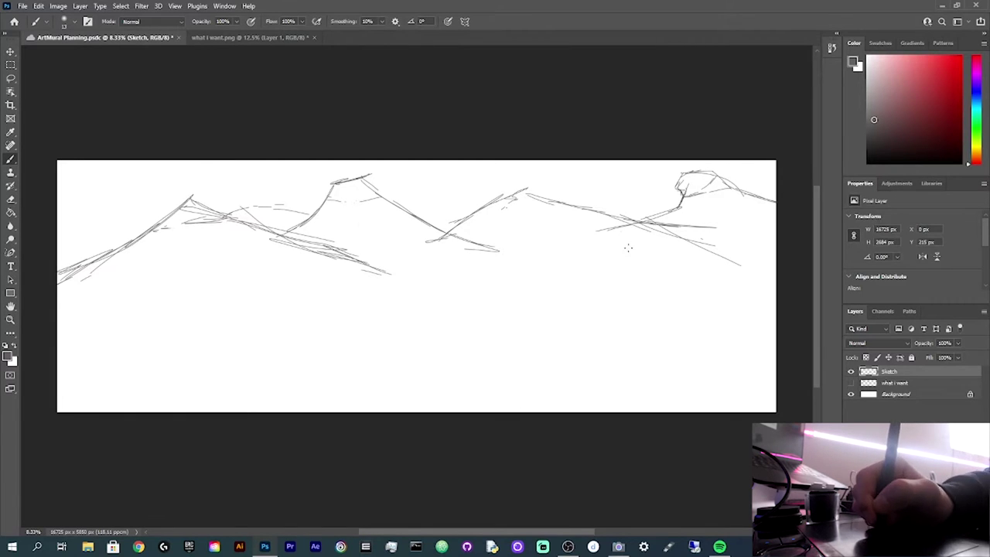
pyautogui.moveTo(634, 221); pyautogui.dragTo(734, 269)
pyautogui.moveTo(597, 228)
pyautogui.mouseDown()
pyautogui.moveTo(742, 190)
pyautogui.moveTo(776, 201)
pyautogui.mouseUp()
pyautogui.moveTo(685, 200)
pyautogui.mouseDown()
pyautogui.moveTo(722, 175)
pyautogui.moveTo(741, 193)
pyautogui.mouseUp()
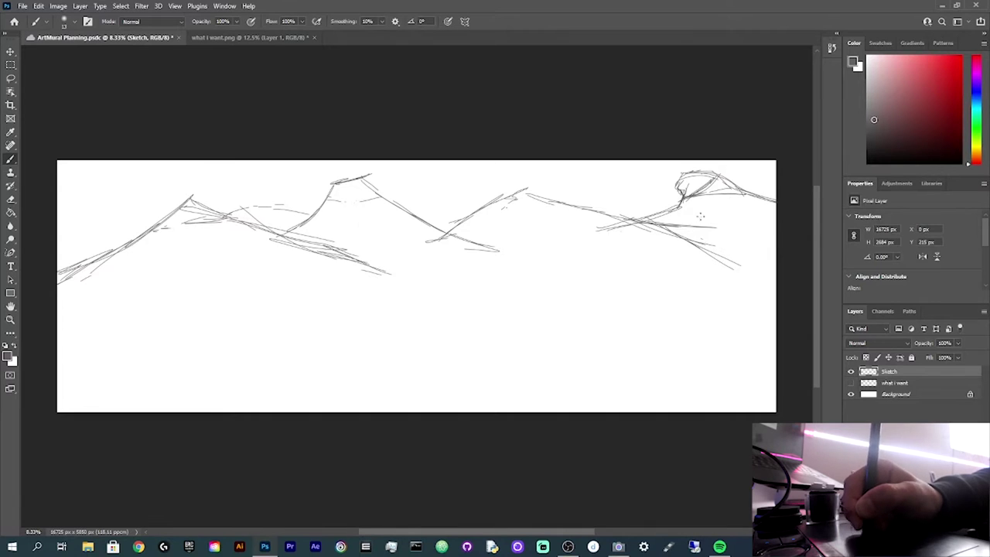
# Step: Retrace the slopes and snow lines of the two left peaks and the left slope of the centre peak
pyautogui.moveTo(186, 198)
pyautogui.mouseDown()
pyautogui.moveTo(239, 223)
pyautogui.moveTo(250, 220)
pyautogui.moveTo(236, 213)
pyautogui.moveTo(296, 213)
pyautogui.mouseUp()
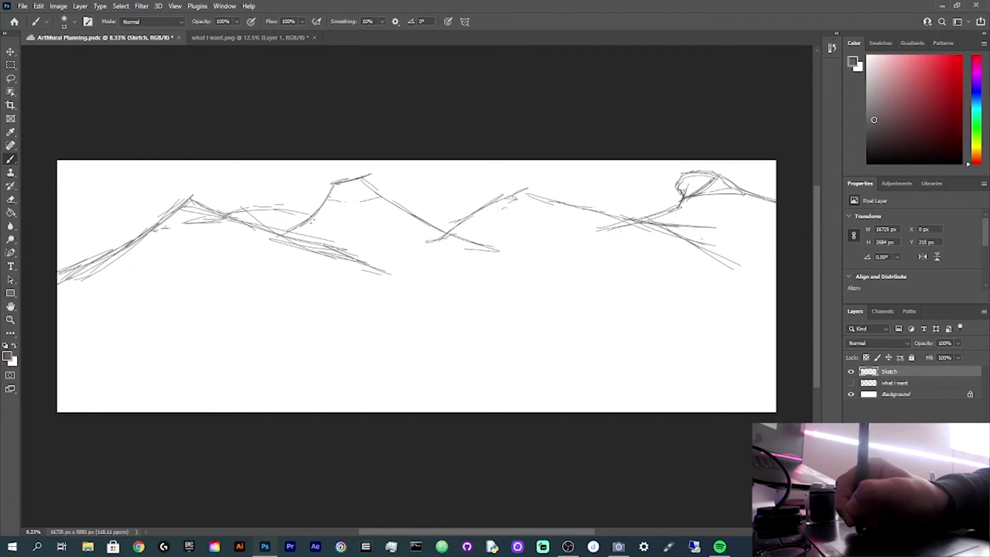
pyautogui.moveTo(205, 201)
pyautogui.mouseDown()
pyautogui.moveTo(264, 233)
pyautogui.moveTo(182, 224)
pyautogui.moveTo(260, 227)
pyautogui.mouseUp()
pyautogui.moveTo(282, 237)
pyautogui.mouseDown()
pyautogui.moveTo(345, 256)
pyautogui.moveTo(334, 184)
pyautogui.moveTo(392, 205)
pyautogui.mouseUp()
pyautogui.moveTo(327, 200); pyautogui.dragTo(377, 197)
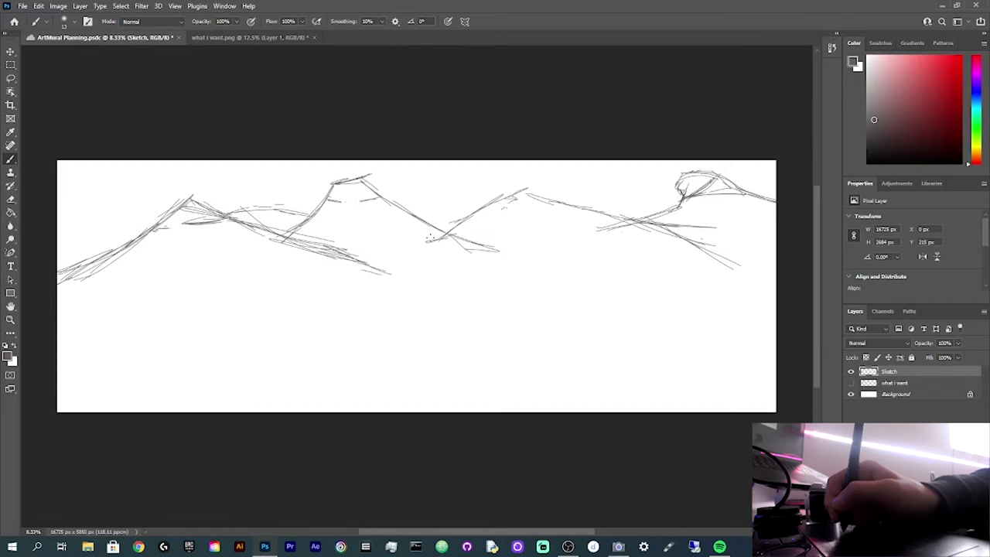
pyautogui.moveTo(443, 238)
pyautogui.mouseDown()
pyautogui.moveTo(523, 193)
pyautogui.moveTo(514, 209)
pyautogui.mouseUp()
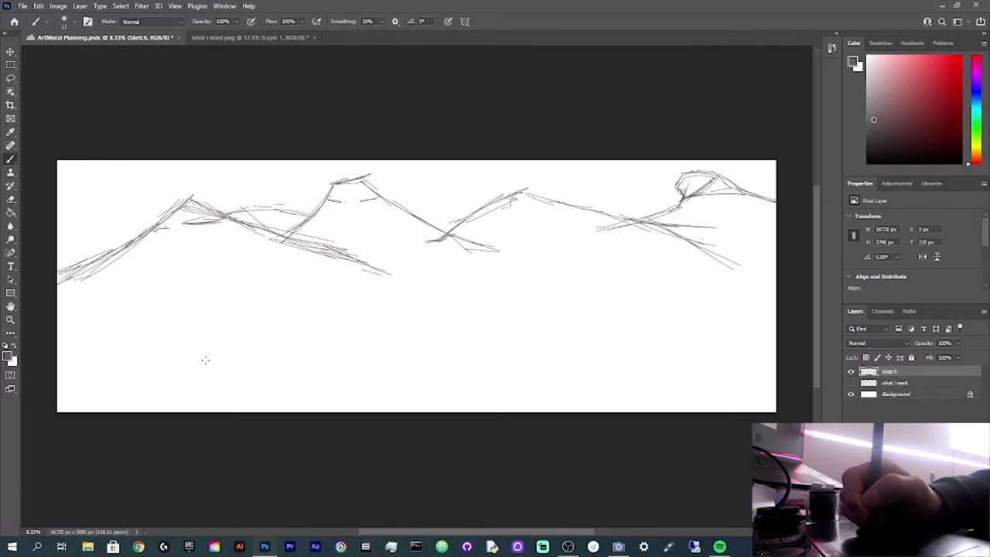
# Step: Review the handwritten list in what i want.png and return to the ArtMural Planning document
pyautogui.click(252, 38)
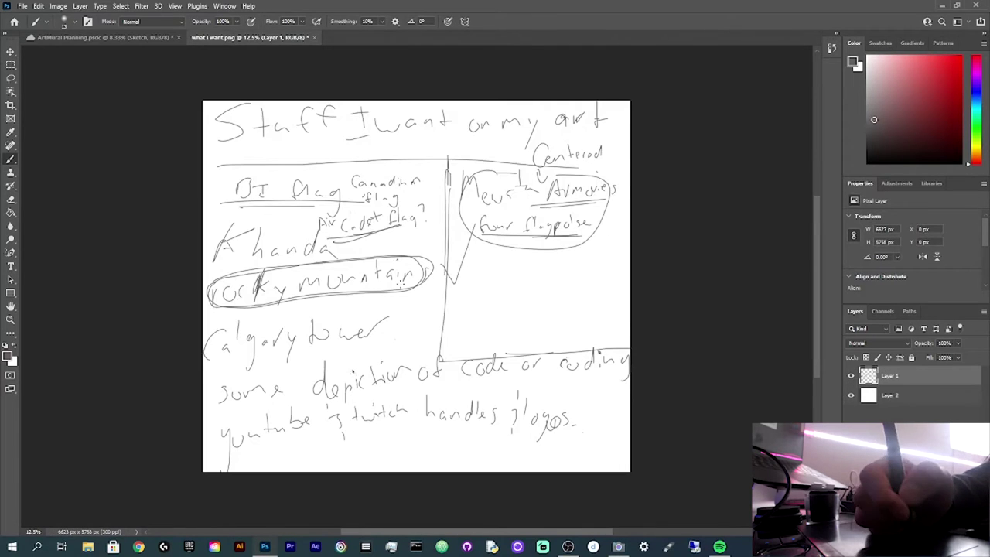
pyautogui.hotkey('alt', 'Tab')
pyautogui.hotkey('alt', 'Tab')
pyautogui.click(161, 40)
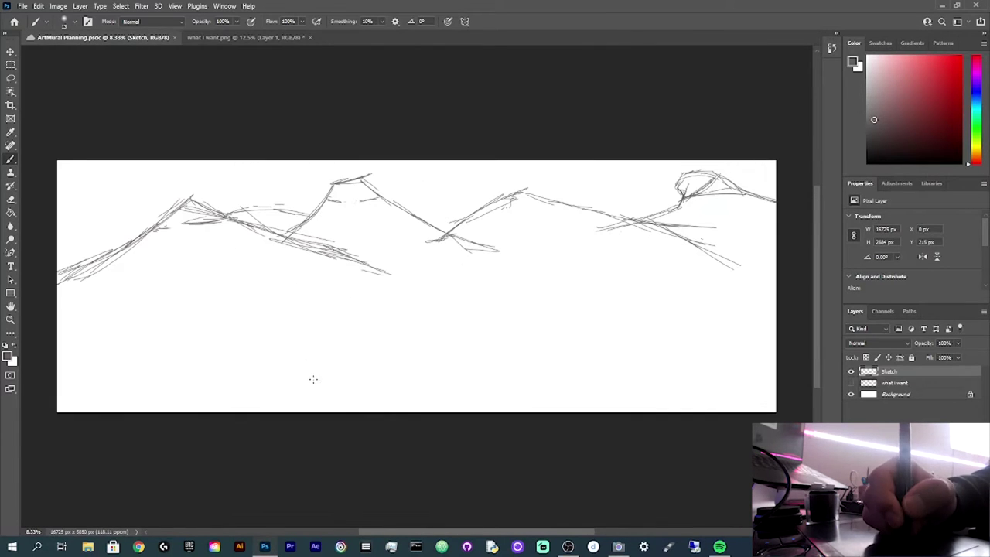
# Step: Try to sketch the armoury's walls and roof outline on the empty canvas below the mountains
pyautogui.moveTo(322, 383); pyautogui.dragTo(316, 383)
pyautogui.moveTo(304, 299)
pyautogui.mouseDown()
pyautogui.moveTo(312, 389)
pyautogui.moveTo(329, 365)
pyautogui.moveTo(331, 396)
pyautogui.mouseUp()
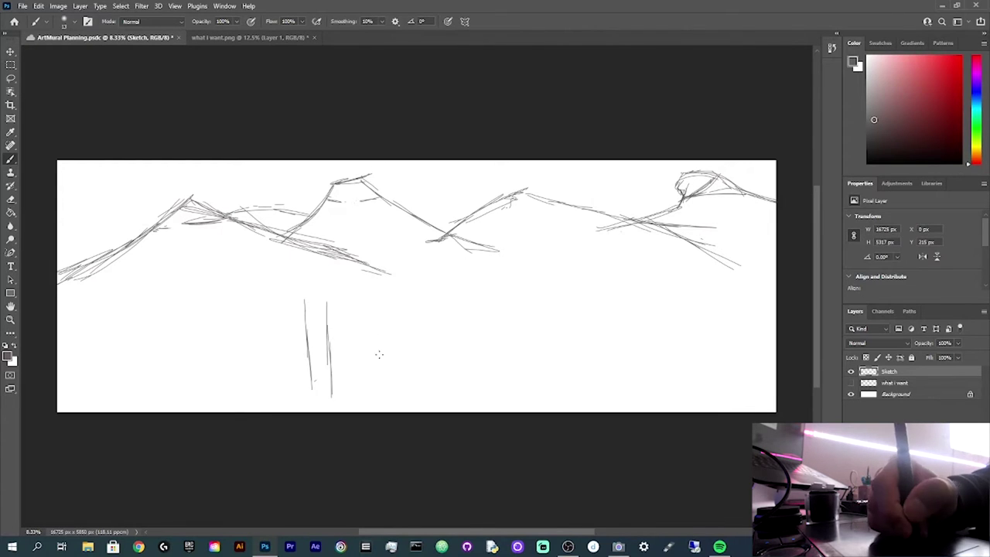
pyautogui.moveTo(376, 276); pyautogui.dragTo(377, 356)
pyautogui.hotkey('ctrl', 'z')
pyautogui.hotkey('ctrl', 'z')
pyautogui.hotkey('ctrl', 'z')
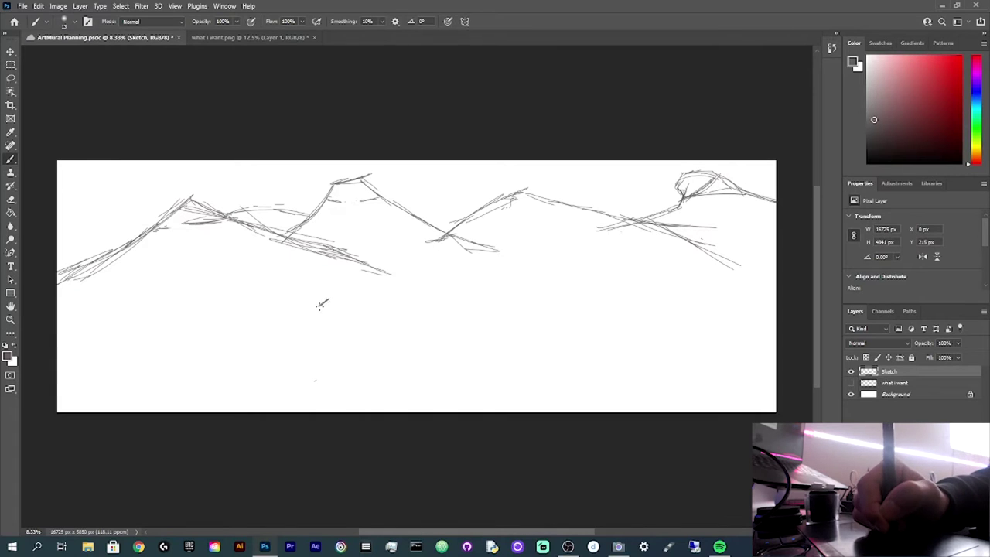
pyautogui.moveTo(321, 304)
pyautogui.mouseDown()
pyautogui.moveTo(331, 296)
pyautogui.moveTo(359, 313)
pyautogui.moveTo(301, 313)
pyautogui.moveTo(284, 376)
pyautogui.mouseUp()
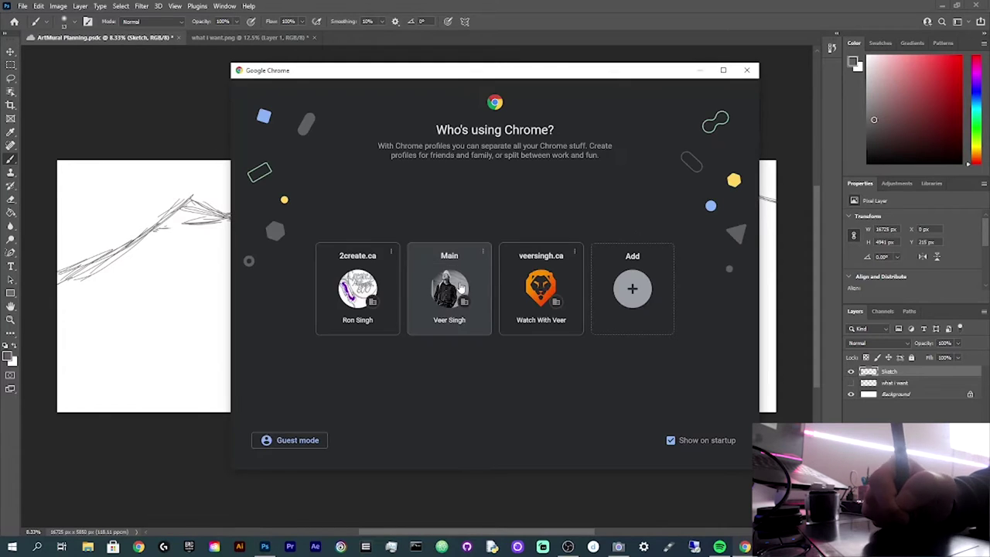
# Step: Open Chrome with the Main profile, search for "mewata armoury", and view exterior photos and an image result for reference
pyautogui.click(462, 288)
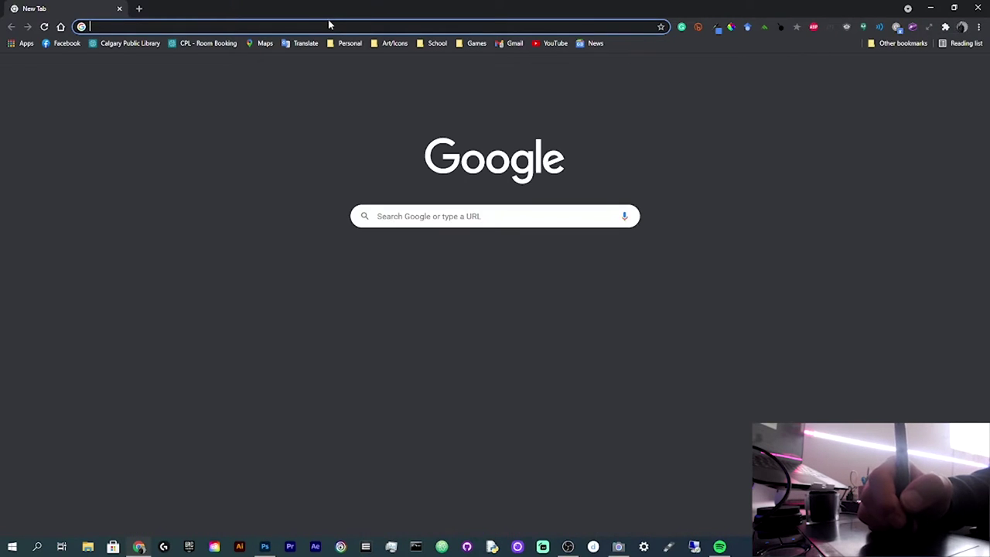
pyautogui.write('mewata armoury')
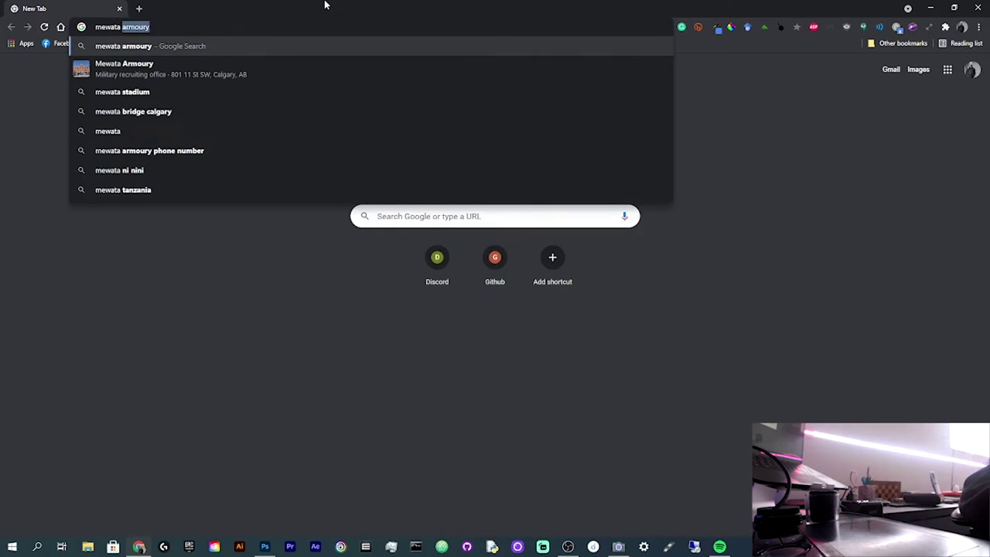
pyautogui.press('Return')
pyautogui.click(517, 163)
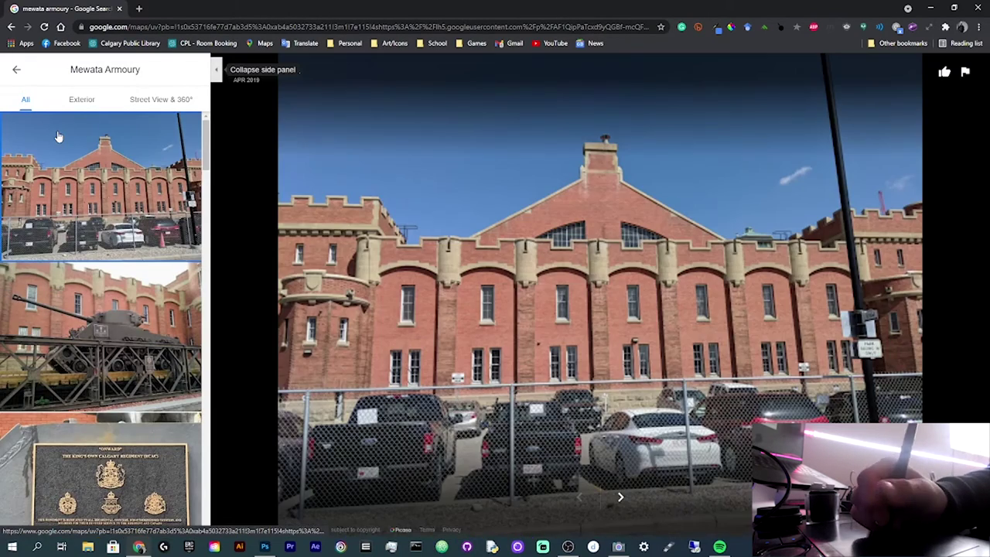
pyautogui.click(75, 101)
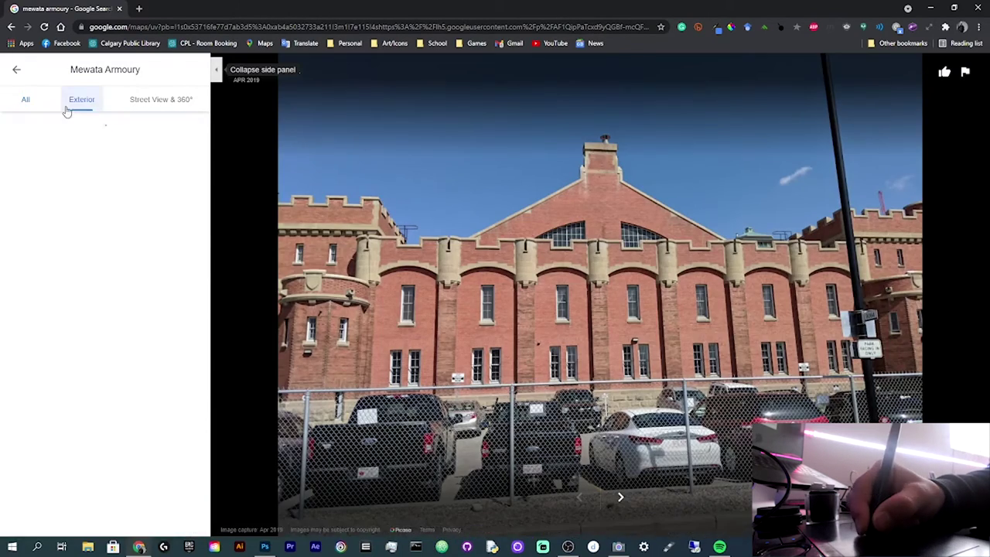
pyautogui.click(11, 26)
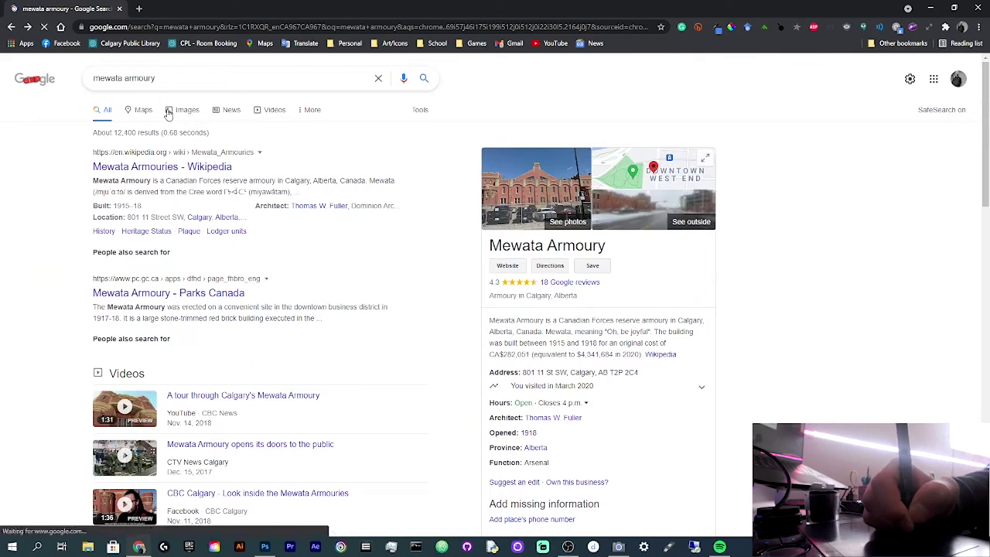
pyautogui.click(172, 109)
pyautogui.click(219, 207)
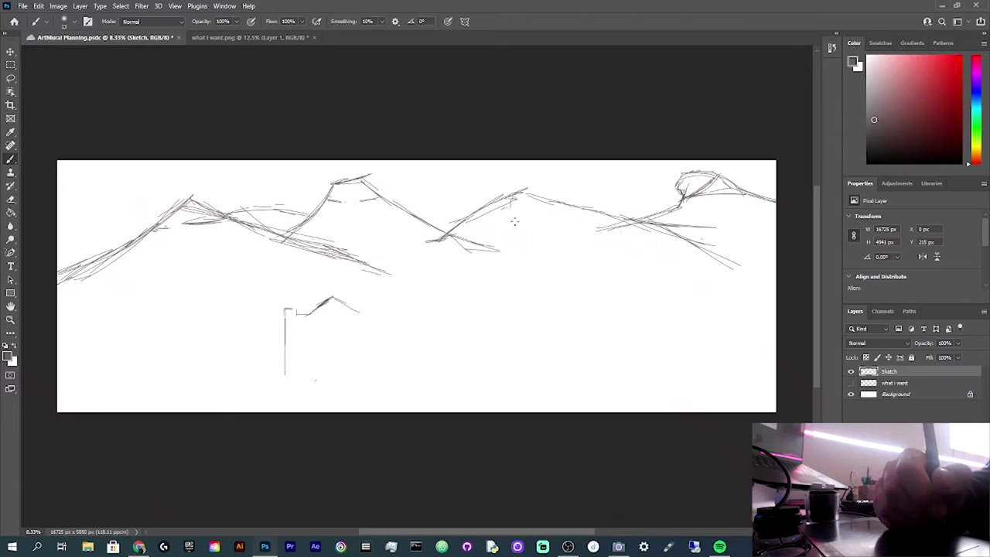
# Step: Return to Photoshop and undo the strokes of the armoury roof and wall outline
pyautogui.hotkey('ctrl', 'z')
pyautogui.hotkey('ctrl', 'z')
pyautogui.hotkey('ctrl', 'z')
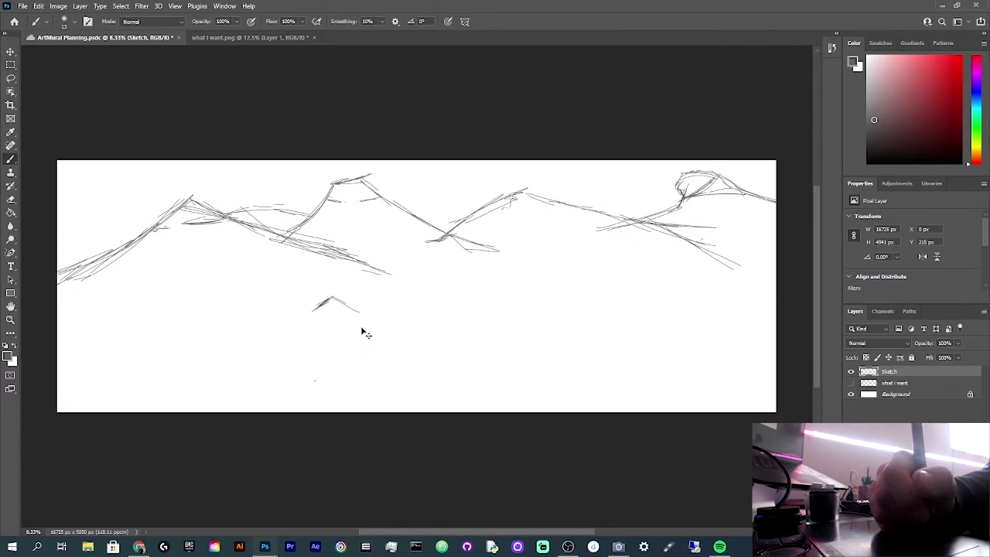
pyautogui.hotkey('ctrl', 'z')
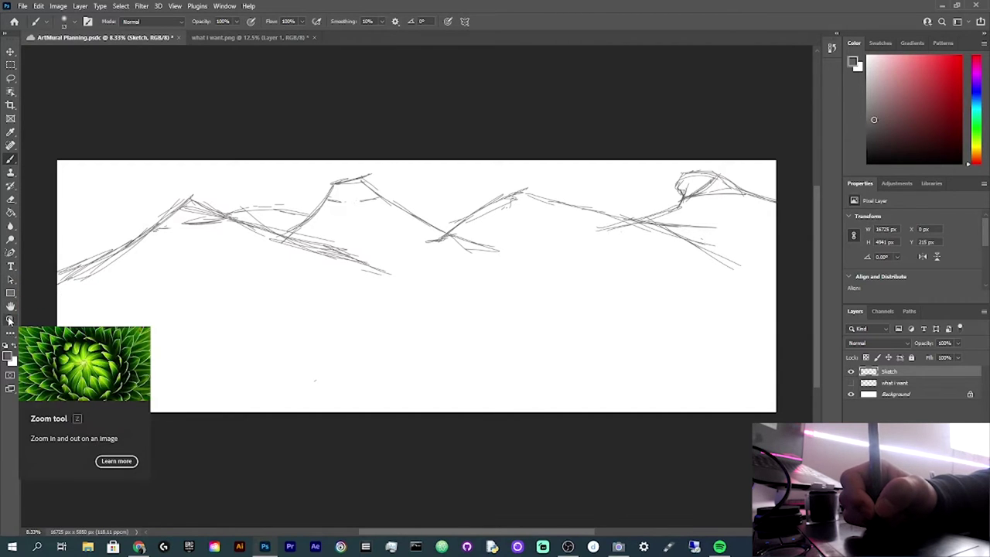
# Step: Switch to Chrome and search in a new tab for "how to create guide lines in photoshop"
pyautogui.hotkey('alt', 'Tab')
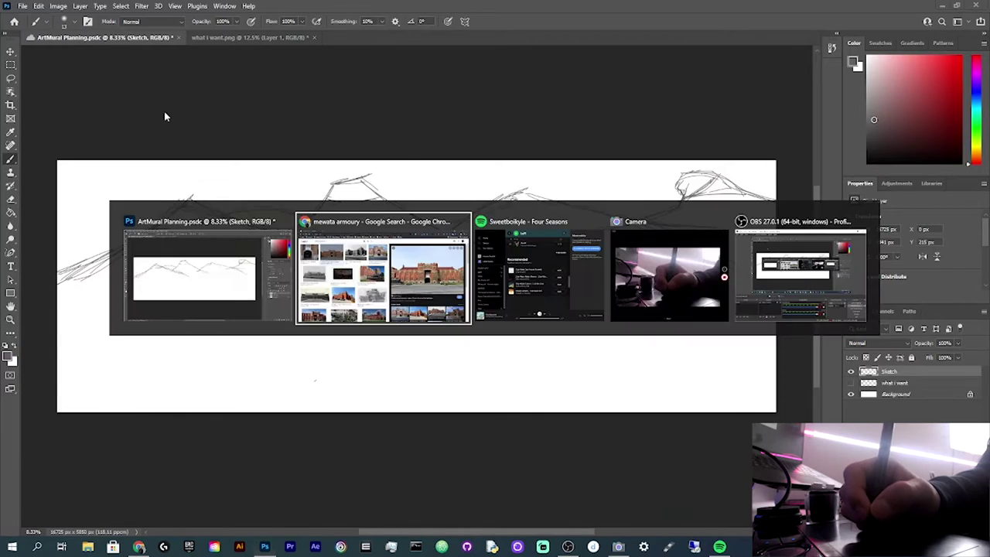
pyautogui.hotkey('ctrl', 't')
pyautogui.write('how to create guide l')
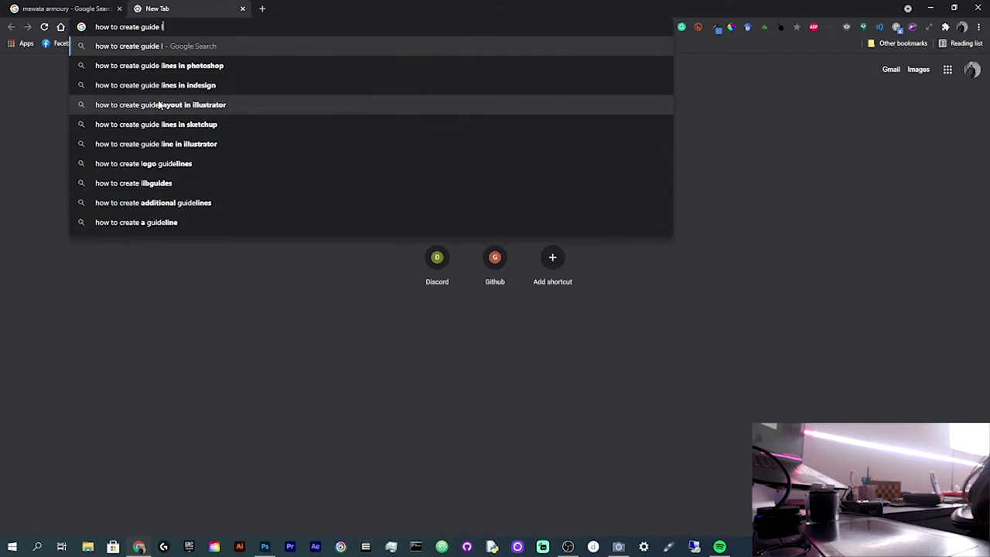
pyautogui.press('Down')
pyautogui.press('Return')
# Step: Switch to Photoshop, add a vertical guide at 0 px, and clear it from the canvas
pyautogui.hotkey('alt', 'Tab')
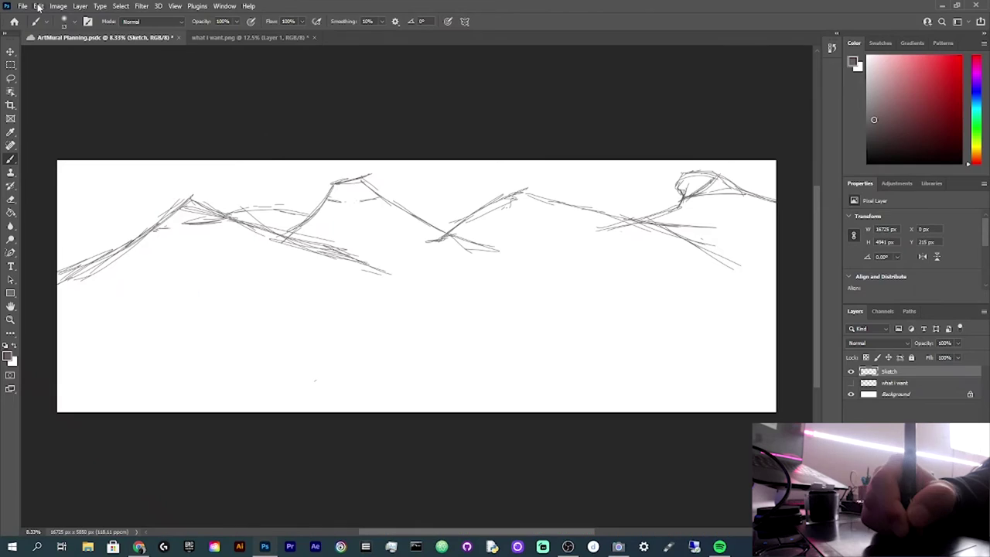
pyautogui.click(174, 6)
pyautogui.click(201, 317)
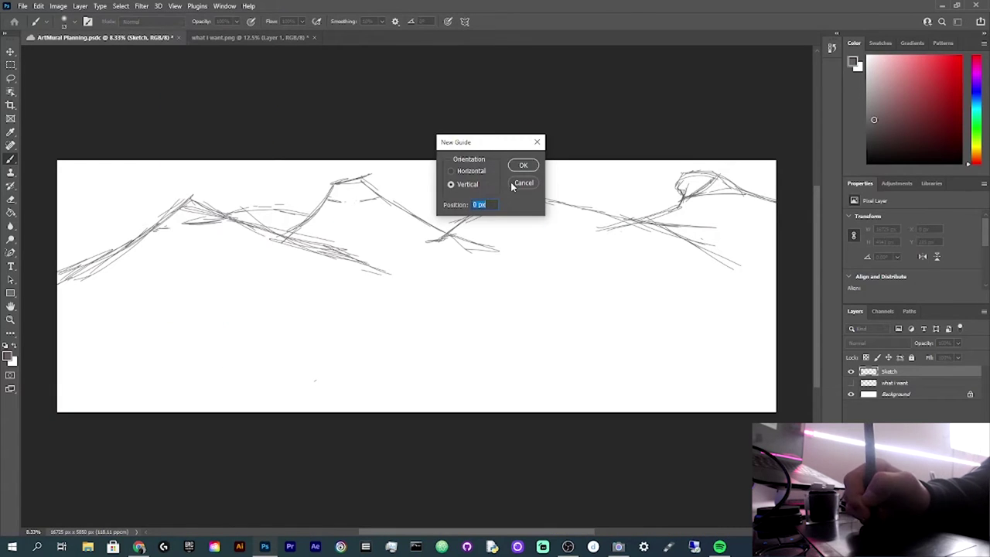
pyautogui.click(513, 165)
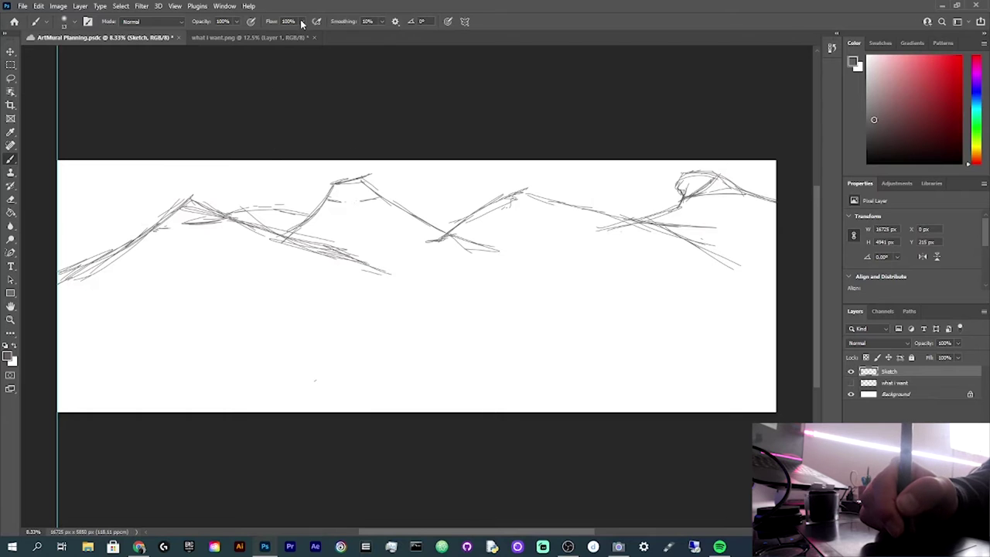
pyautogui.click(176, 6)
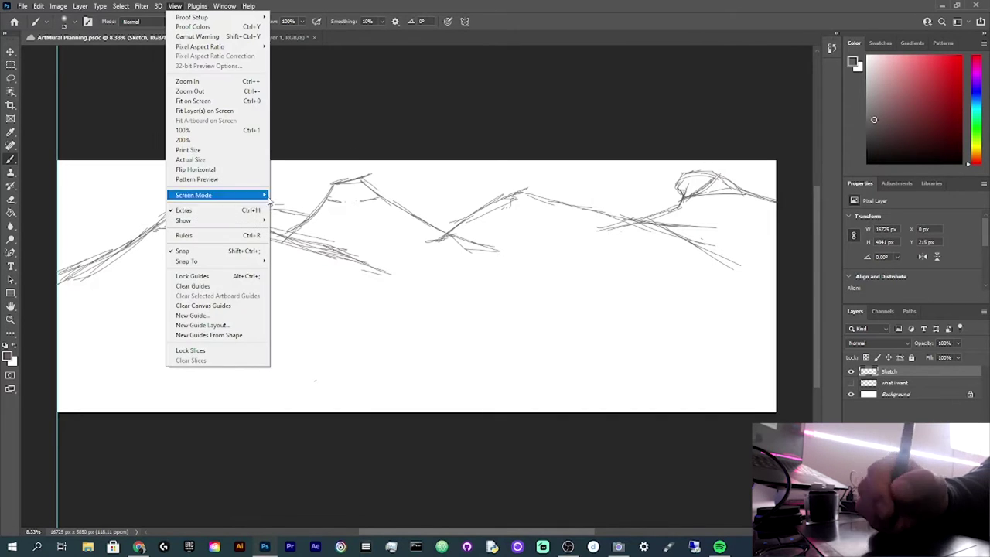
pyautogui.click(217, 309)
# Step: Add a new vertical guide at position 50
pyautogui.click(175, 6)
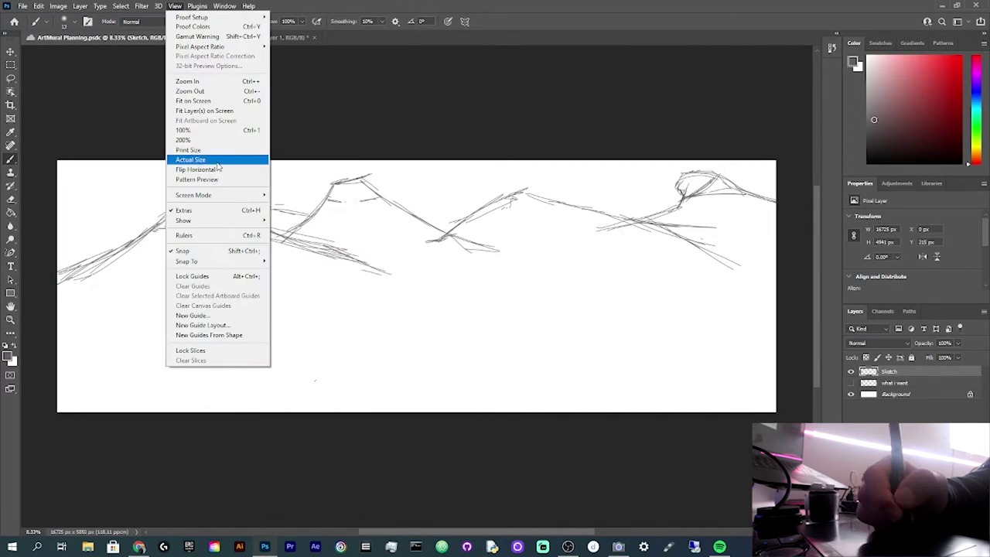
pyautogui.click(215, 315)
pyautogui.write('50')
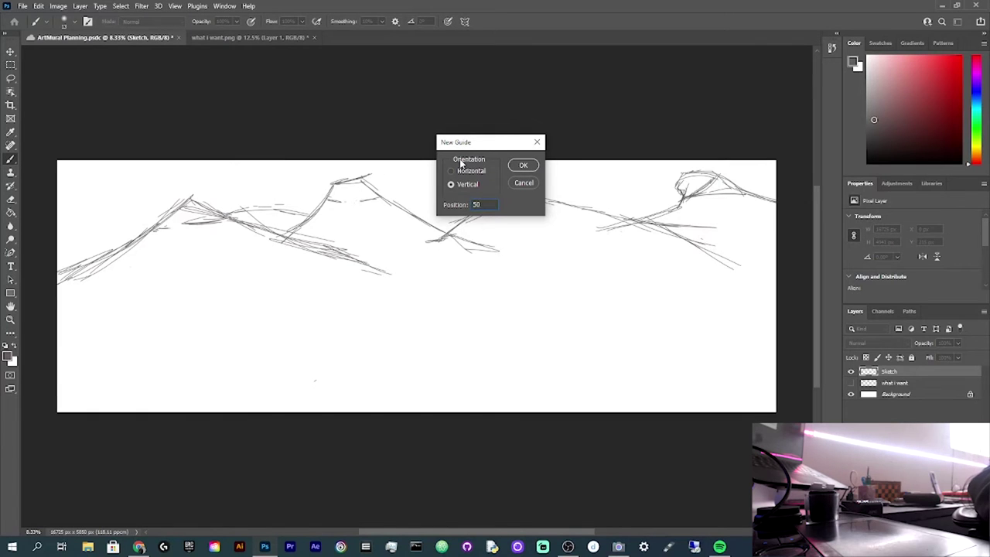
pyautogui.press('Return')
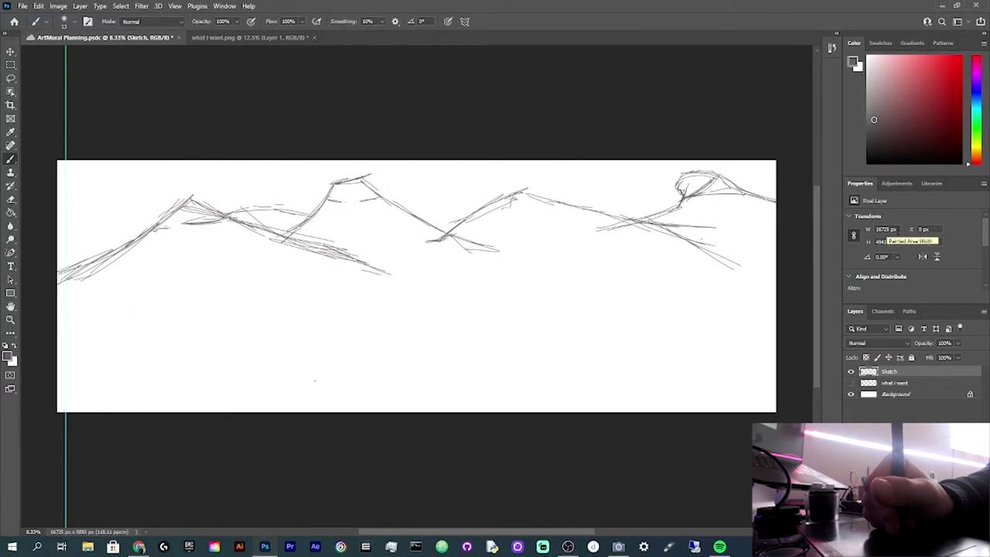
# Step: Copy the Sketch layer's width, calculate 16725 / 2 in a new Chrome tab, and copy the result
pyautogui.click(890, 229)
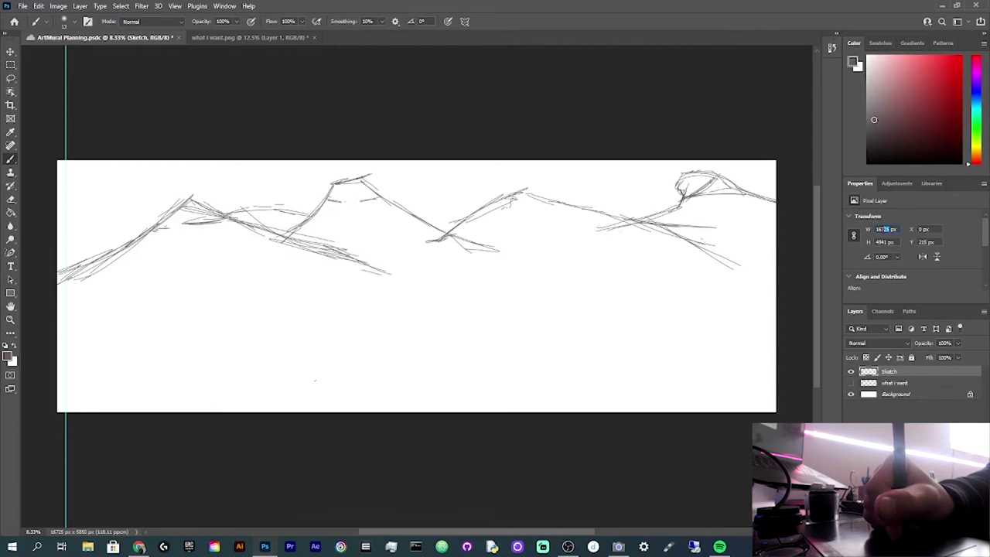
pyautogui.doubleClick(883, 229)
pyautogui.hotkey('ctrl', 'c')
pyautogui.hotkey('alt', 'Tab')
pyautogui.hotkey('ctrl', 't')
pyautogui.hotkey('ctrl', 'v')
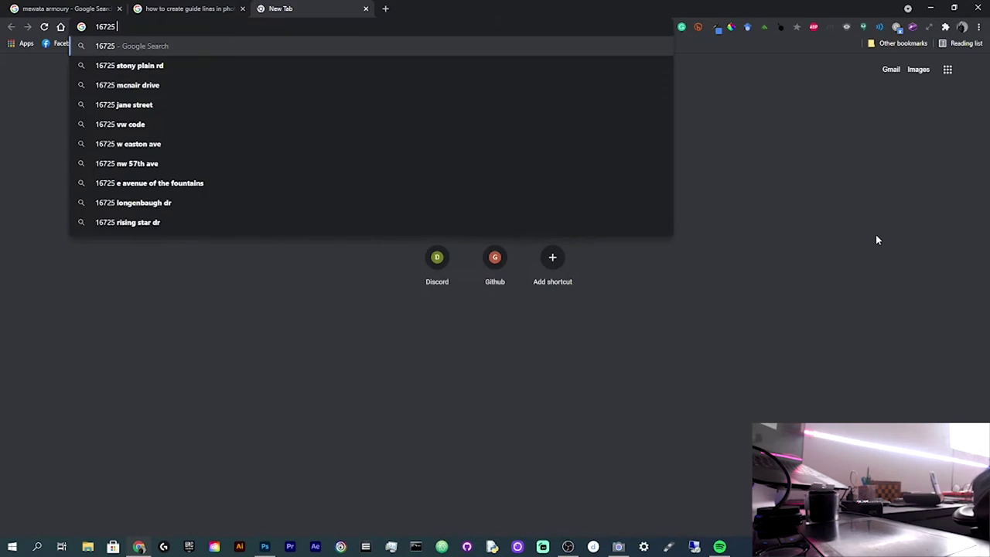
pyautogui.write('/ 2')
pyautogui.press('Return')
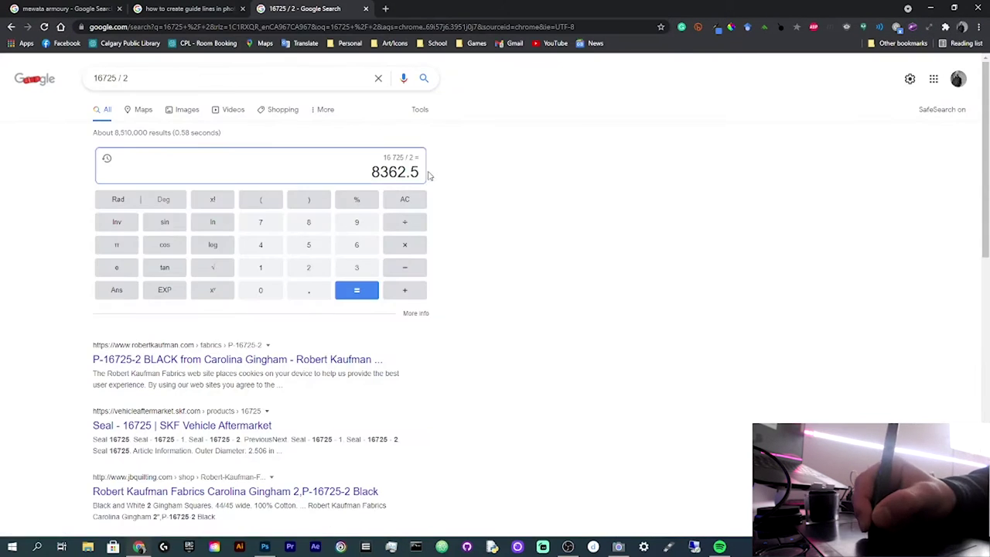
pyautogui.moveTo(370, 171); pyautogui.dragTo(424, 183)
pyautogui.hotkey('ctrl', 'c')
# Step: Return to Photoshop, clear the existing canvas guide, and add a vertical guide at 8362 px
pyautogui.hotkey('alt', 'Tab')
pyautogui.click(176, 6)
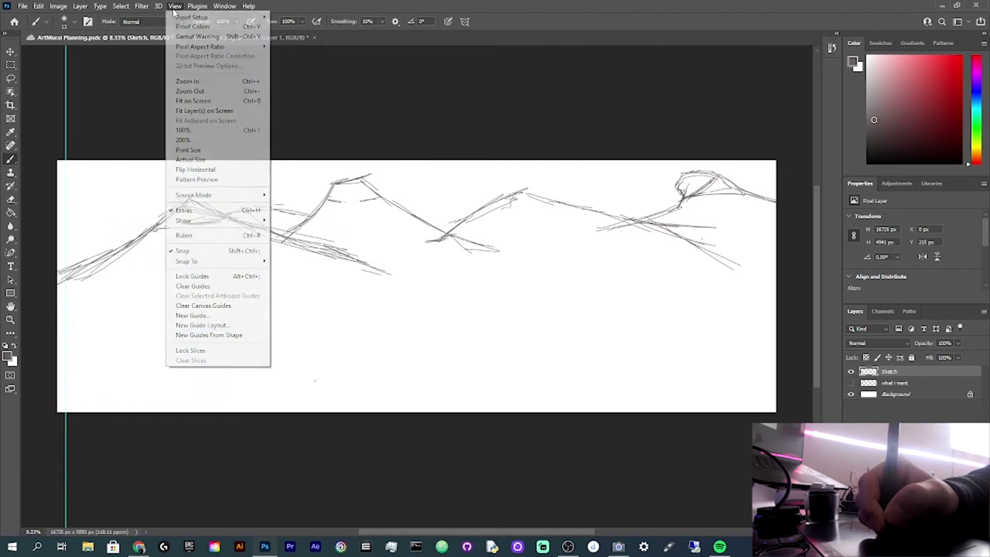
pyautogui.click(203, 306)
pyautogui.click(183, 7)
pyautogui.click(194, 315)
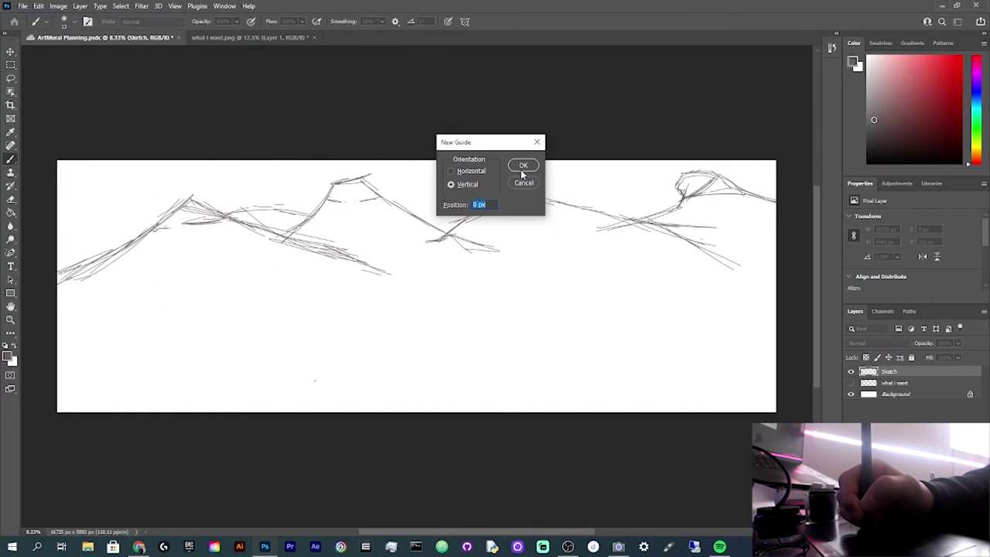
pyautogui.hotkey('alt', 'Tab')
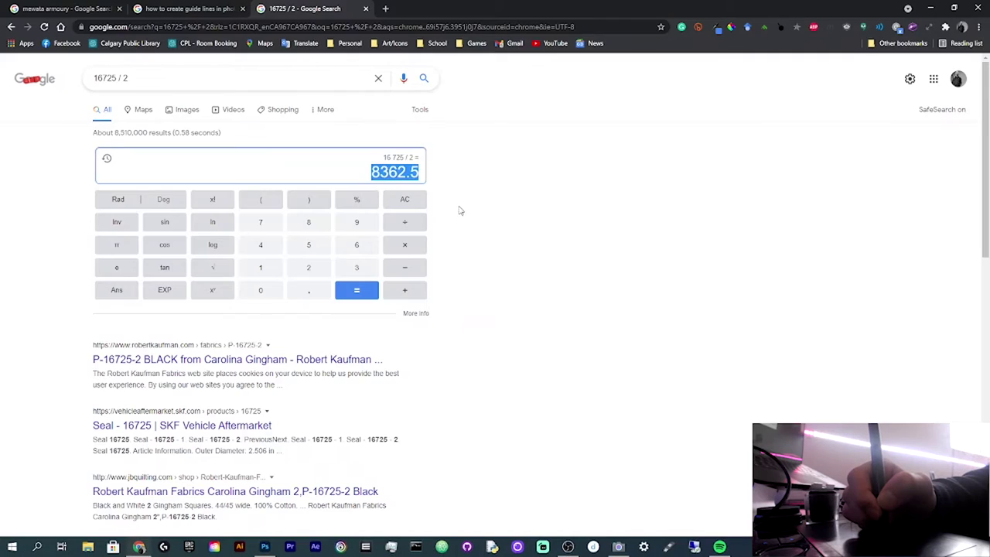
pyautogui.hotkey('alt', 'Tab')
pyautogui.hotkey('ctrl', 'v')
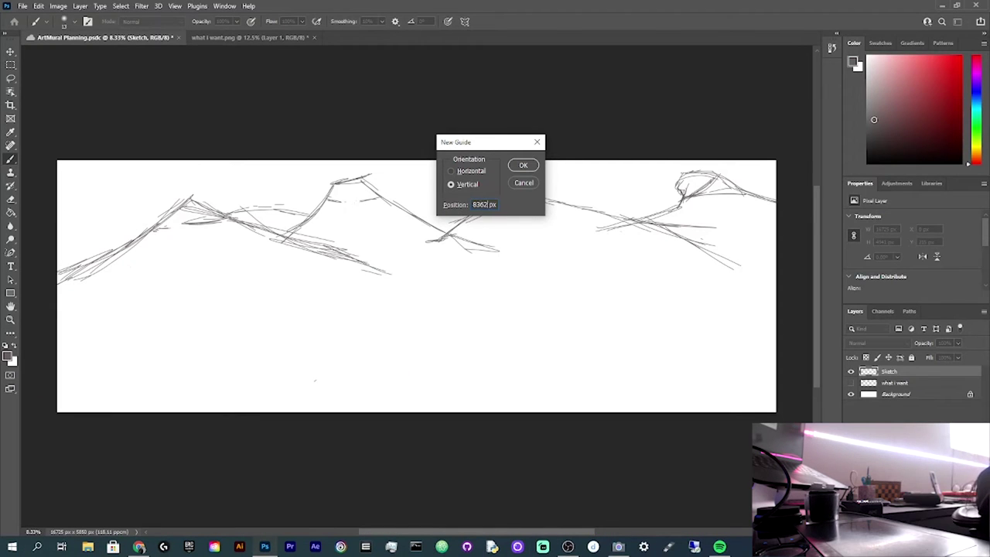
pyautogui.click(523, 165)
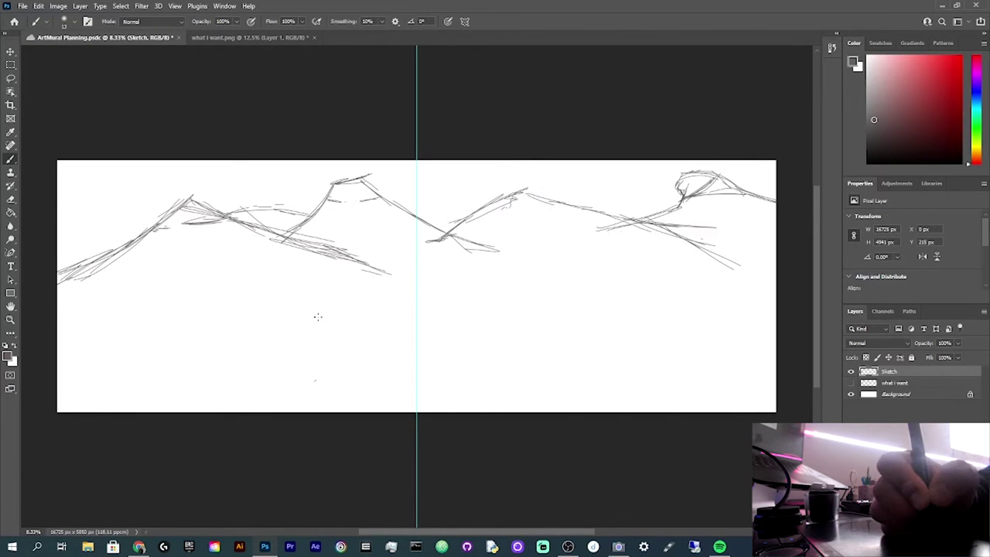
# Step: Sketch the armoury's horizontal roofline across the centre guide, with a small chimney and a downward slope at each end
pyautogui.moveTo(354, 301); pyautogui.dragTo(449, 297)
pyautogui.hotkey('alt', 'Tab')
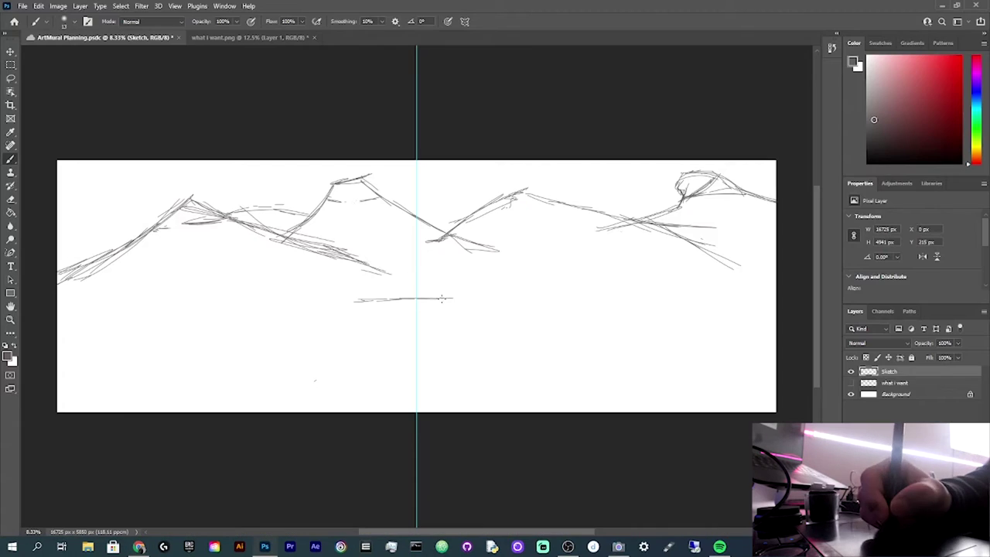
pyautogui.moveTo(464, 300); pyautogui.dragTo(486, 299)
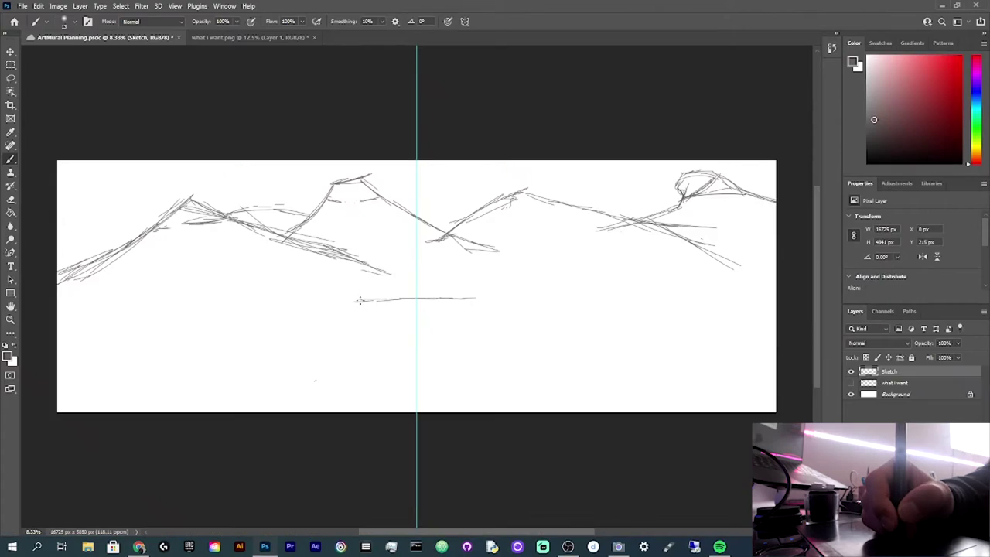
pyautogui.moveTo(341, 310); pyautogui.dragTo(353, 300)
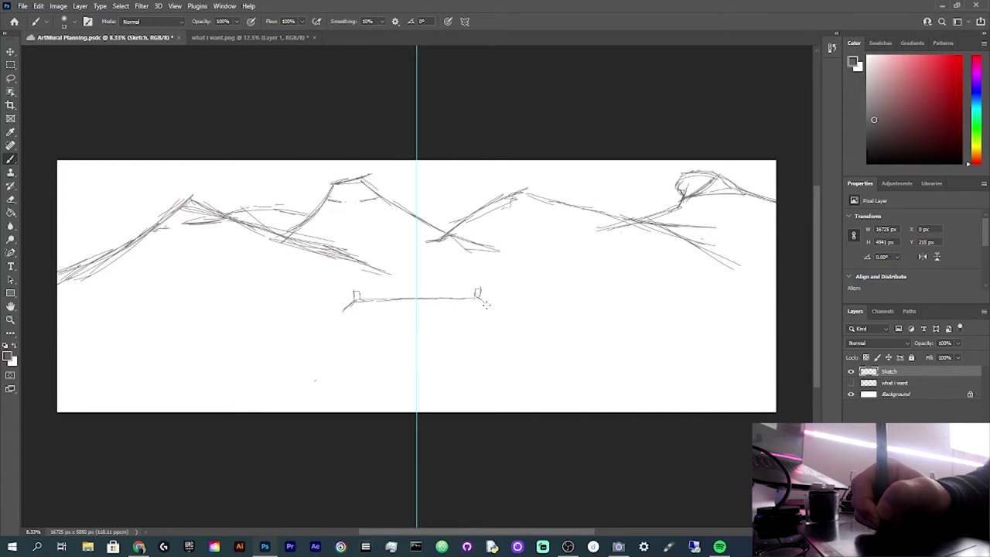
pyautogui.moveTo(485, 305); pyautogui.dragTo(489, 307)
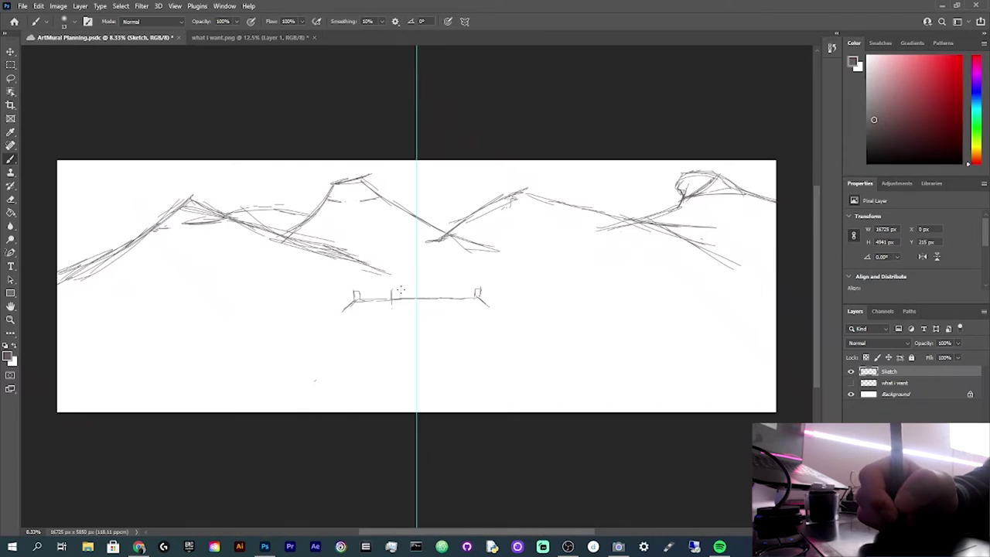
# Step: Sketch two crenellated gate towers on either side of the guide, with an arched entrance between them
pyautogui.moveTo(391, 291); pyautogui.dragTo(392, 302)
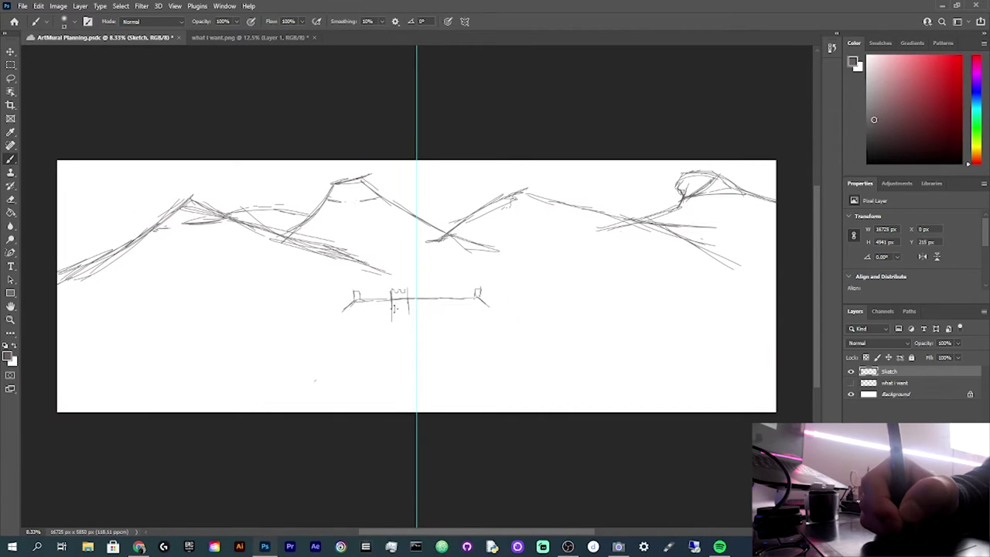
pyautogui.moveTo(392, 304); pyautogui.dragTo(392, 320)
pyautogui.moveTo(409, 296)
pyautogui.mouseDown()
pyautogui.moveTo(410, 319)
pyautogui.moveTo(427, 309)
pyautogui.mouseUp()
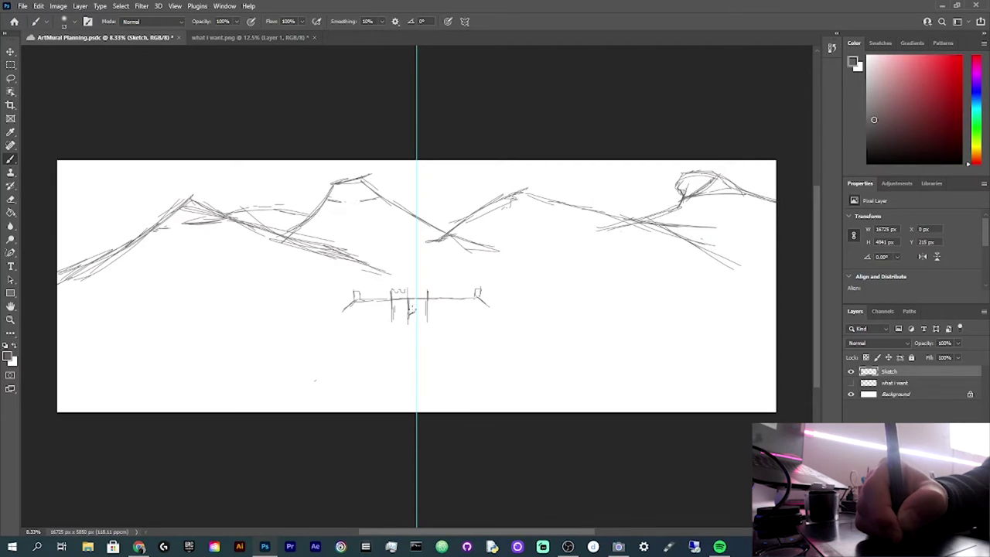
pyautogui.hotkey('ctrl', 'z')
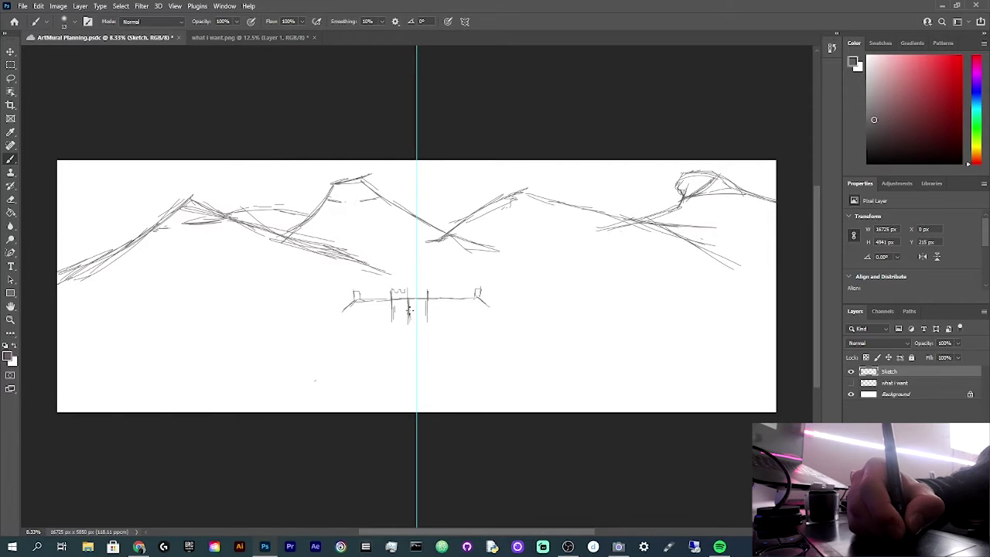
pyautogui.moveTo(410, 317)
pyautogui.mouseDown()
pyautogui.moveTo(426, 315)
pyautogui.moveTo(426, 295)
pyautogui.mouseUp()
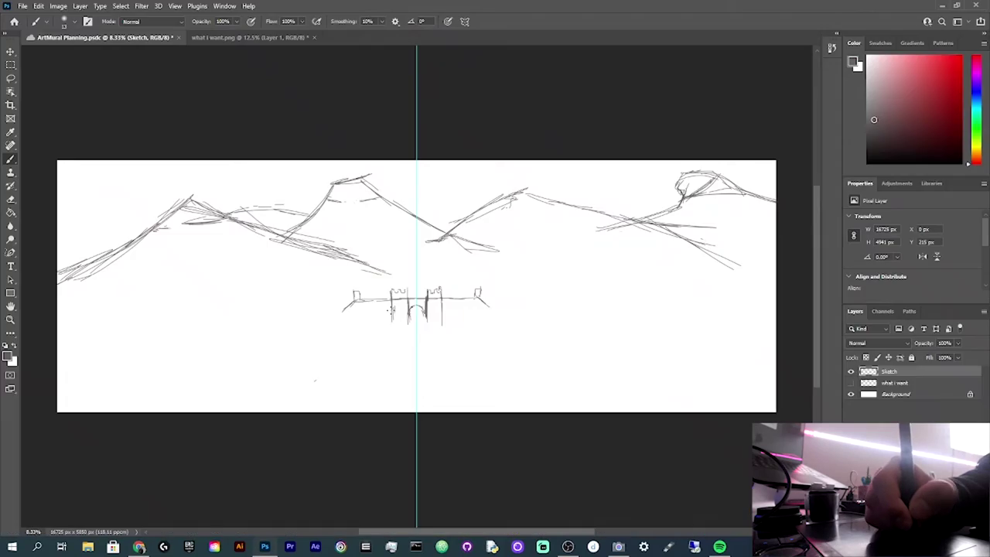
# Step: Extend both gate towers downward, close their bases at the same level, and erase the stray strokes below them
pyautogui.moveTo(391, 328); pyautogui.dragTo(392, 342)
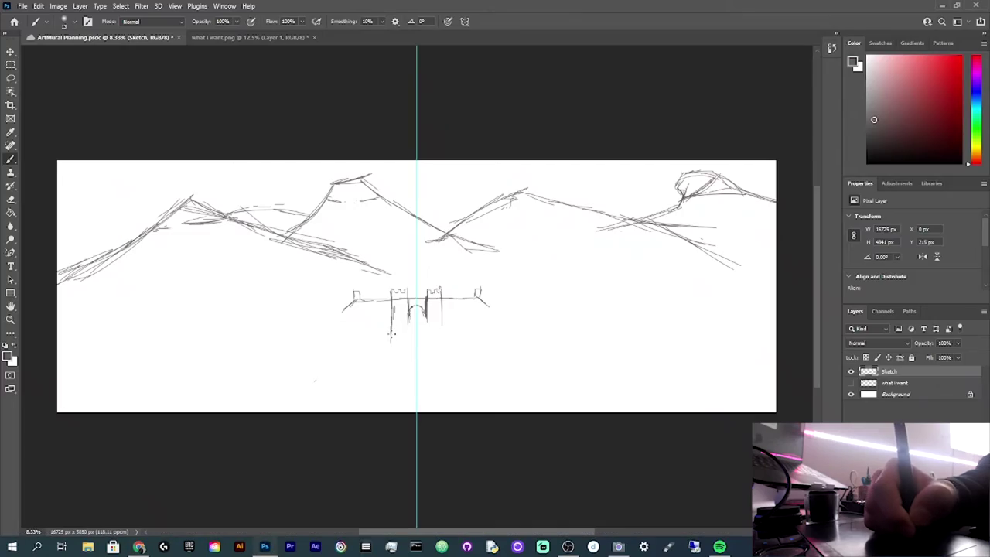
pyautogui.moveTo(390, 334)
pyautogui.mouseDown()
pyautogui.moveTo(399, 347)
pyautogui.moveTo(440, 335)
pyautogui.mouseUp()
pyautogui.moveTo(442, 323)
pyautogui.mouseDown()
pyautogui.moveTo(442, 335)
pyautogui.moveTo(442, 323)
pyautogui.mouseUp()
pyautogui.press('e')
pyautogui.moveTo(391, 347); pyautogui.dragTo(391, 343)
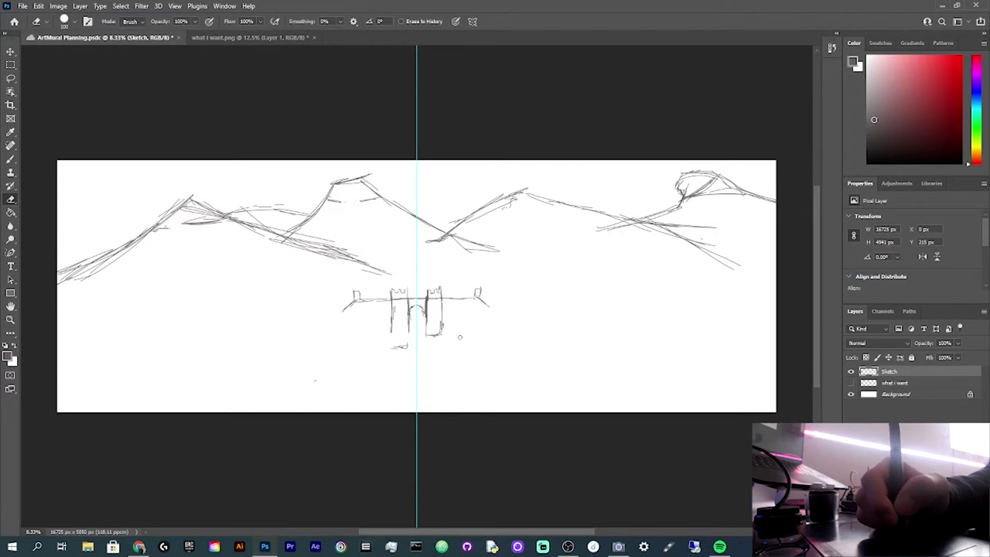
pyautogui.press('b')
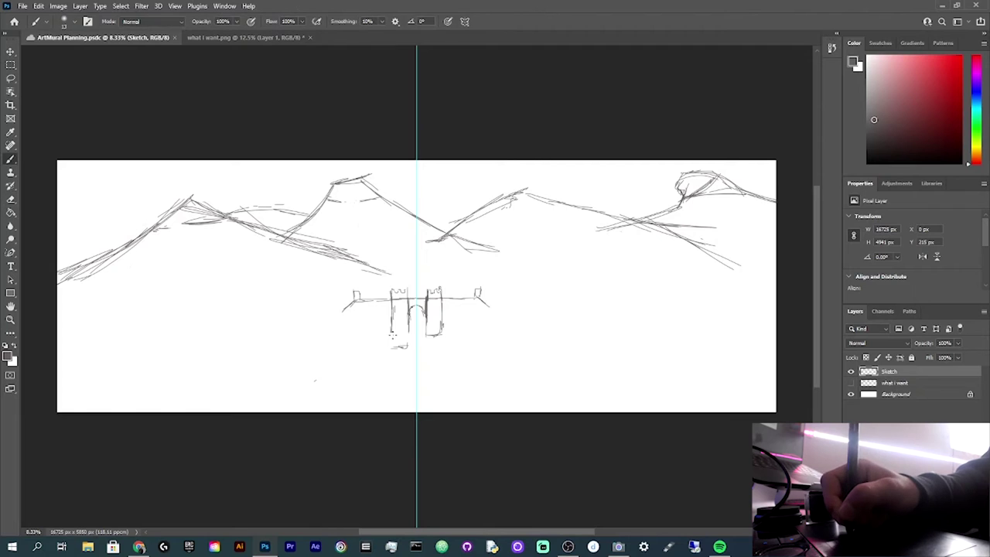
pyautogui.moveTo(391, 337)
pyautogui.mouseDown()
pyautogui.moveTo(391, 348)
pyautogui.moveTo(408, 346)
pyautogui.moveTo(408, 335)
pyautogui.mouseUp()
pyautogui.press('e')
pyautogui.press('b')
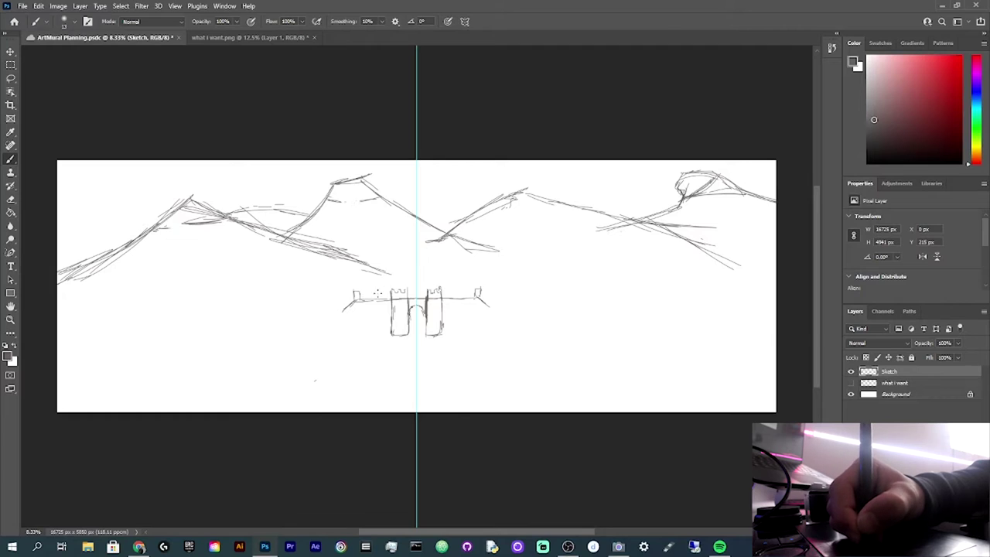
# Step: Check the armoury reference photo in Chrome, then sketch the side wings, end towers and base lines on both sides of the gate
pyautogui.hotkey('alt', 'Tab')
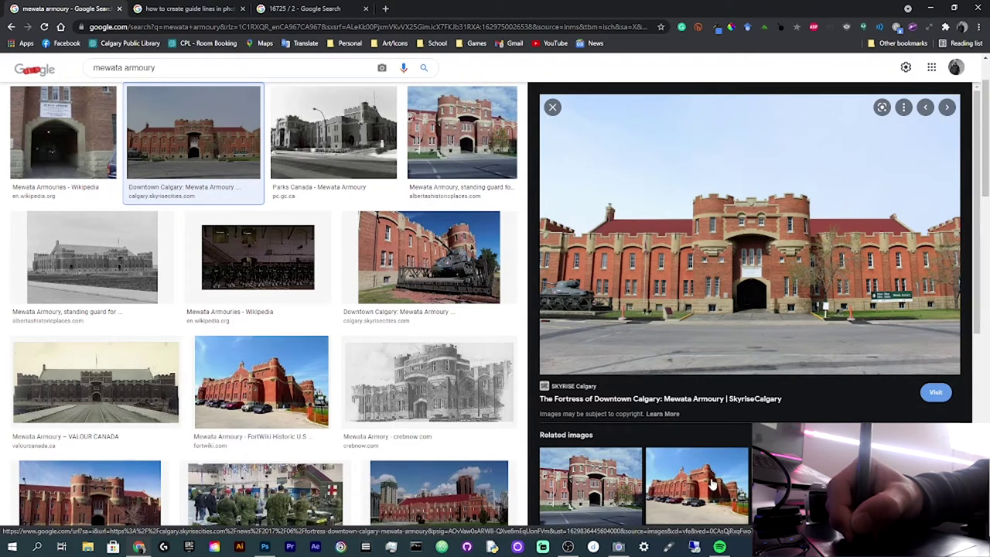
pyautogui.hotkey('alt', 'Tab')
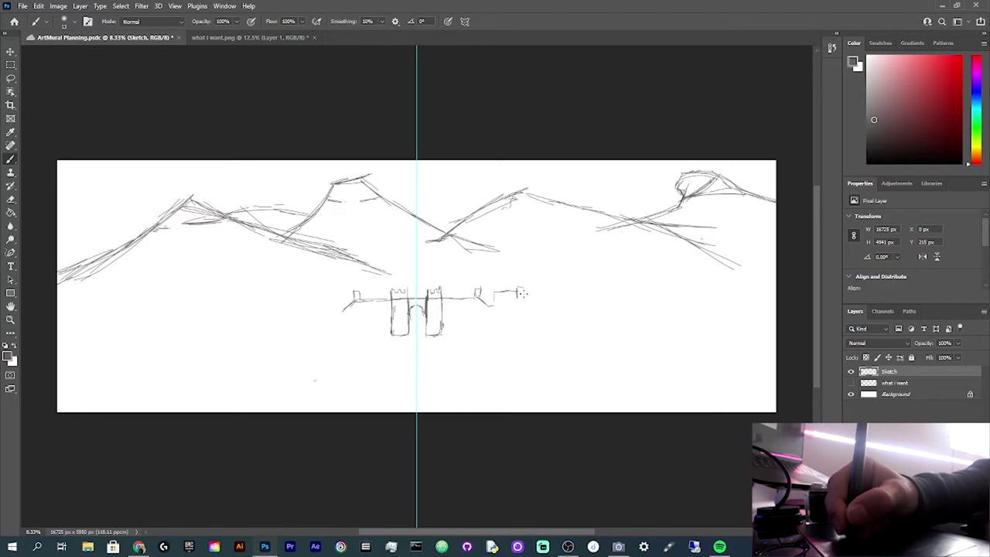
pyautogui.moveTo(495, 292)
pyautogui.mouseDown()
pyautogui.moveTo(496, 335)
pyautogui.moveTo(447, 334)
pyautogui.moveTo(496, 333)
pyautogui.mouseUp()
pyautogui.moveTo(528, 286)
pyautogui.mouseDown()
pyautogui.moveTo(529, 319)
pyautogui.moveTo(516, 328)
pyautogui.mouseUp()
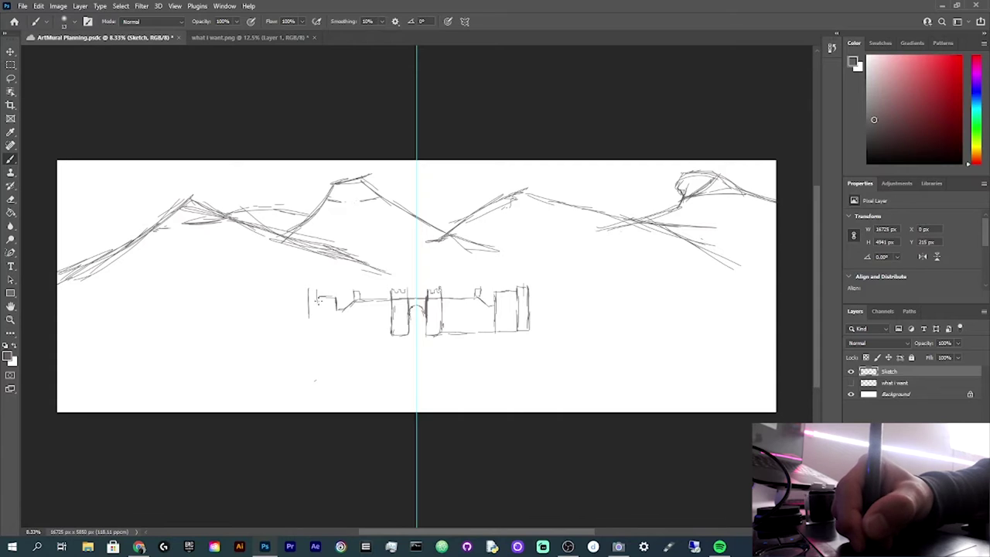
pyautogui.moveTo(317, 299)
pyautogui.mouseDown()
pyautogui.moveTo(319, 333)
pyautogui.moveTo(385, 333)
pyautogui.moveTo(317, 335)
pyautogui.mouseUp()
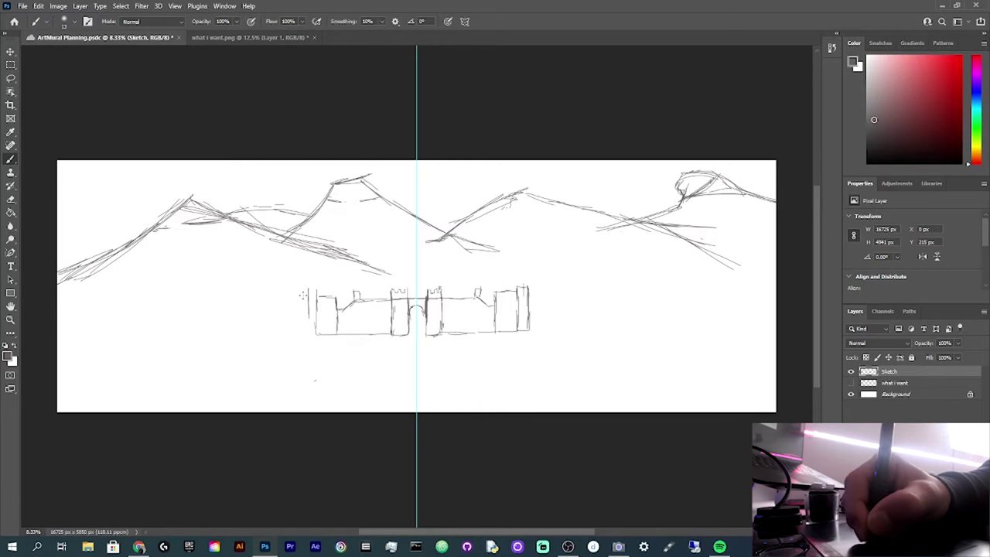
pyautogui.moveTo(302, 289); pyautogui.dragTo(304, 331)
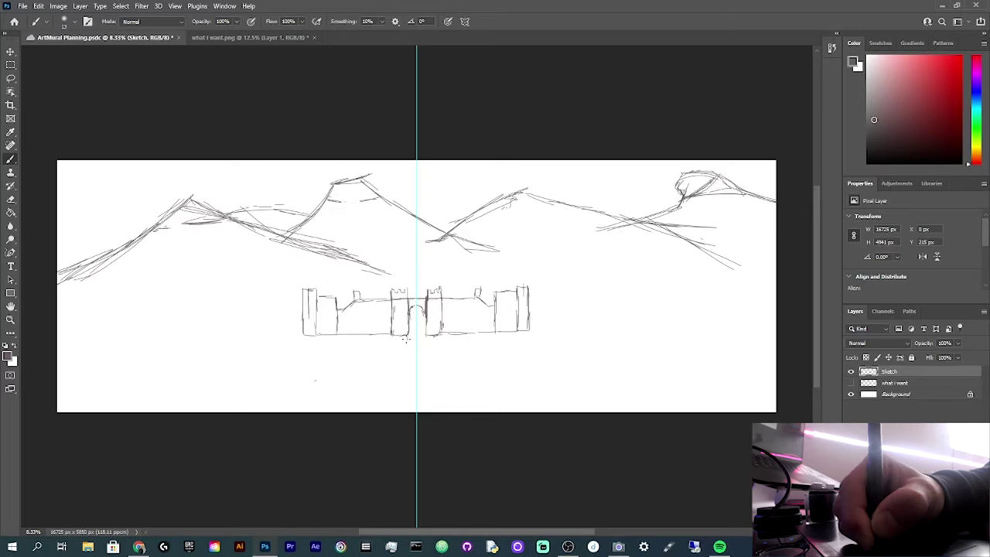
# Step: Sketch a widening path from the armoury's arched entrance down to the canvas's lower edge
pyautogui.moveTo(405, 338); pyautogui.dragTo(398, 404)
pyautogui.moveTo(427, 338)
pyautogui.mouseDown()
pyautogui.moveTo(436, 399)
pyautogui.moveTo(394, 412)
pyautogui.mouseUp()
pyautogui.moveTo(429, 354); pyautogui.dragTo(435, 398)
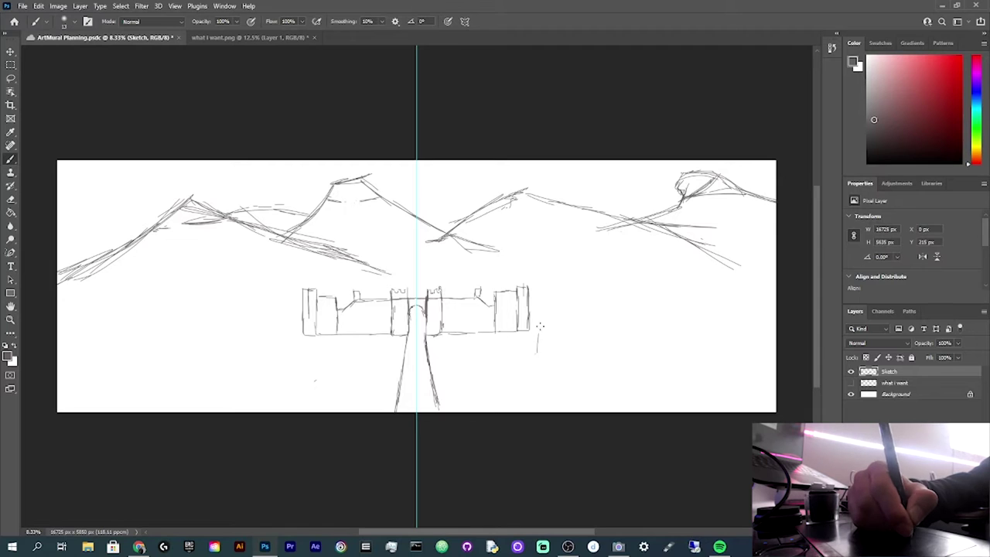
# Step: Sketch a tall flagpole with a flat base just right of the armoury's right end tower
pyautogui.moveTo(540, 326)
pyautogui.mouseDown()
pyautogui.moveTo(540, 242)
pyautogui.moveTo(537, 328)
pyautogui.mouseUp()
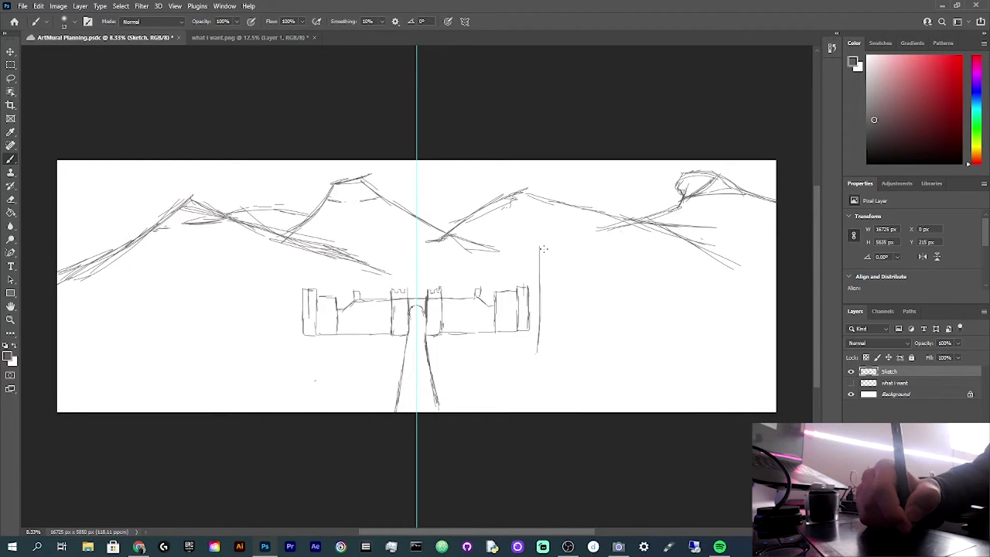
pyautogui.moveTo(546, 248); pyautogui.dragTo(545, 352)
pyautogui.hotkey('ctrl', 'z')
pyautogui.hotkey('ctrl', 'z')
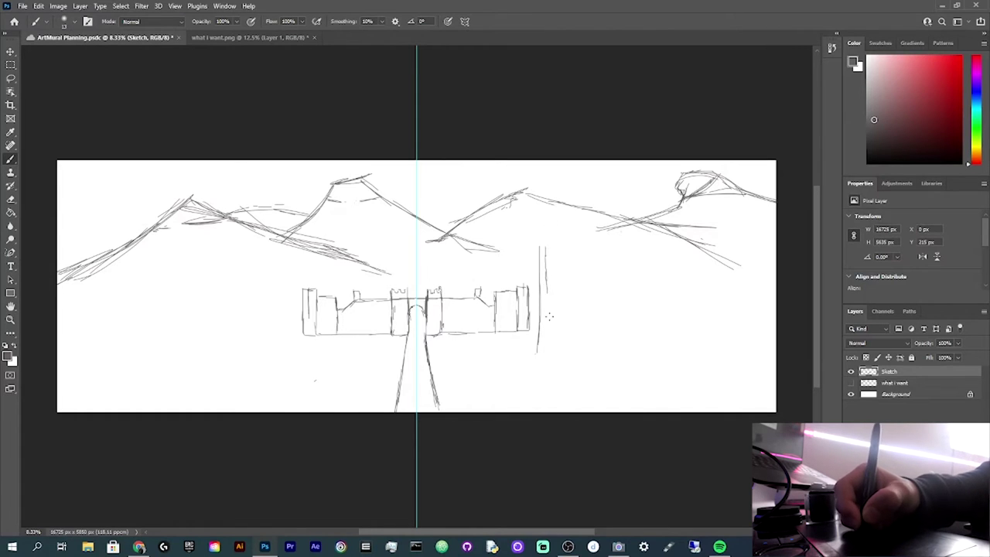
pyautogui.moveTo(549, 292); pyautogui.dragTo(548, 352)
pyautogui.moveTo(531, 353); pyautogui.dragTo(554, 349)
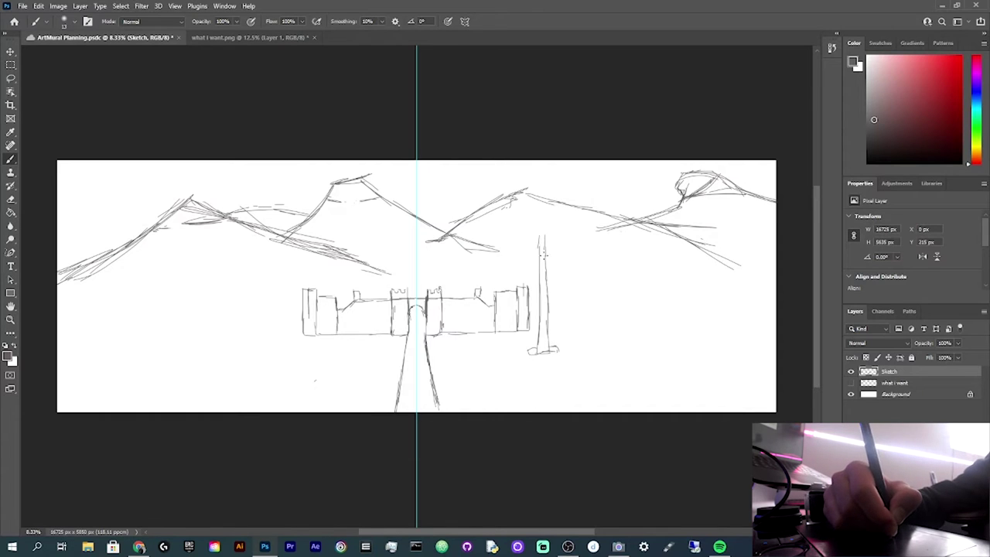
# Step: Add a round finial and a waving flag with horizontal stripes to the flagpole beside the armoury
pyautogui.moveTo(543, 237)
pyautogui.mouseDown()
pyautogui.moveTo(541, 246)
pyautogui.moveTo(604, 242)
pyautogui.moveTo(607, 253)
pyautogui.moveTo(607, 243)
pyautogui.mouseUp()
pyautogui.hotkey('ctrl', 'z')
pyautogui.hotkey('ctrl', 'z')
pyautogui.press('e')
pyautogui.press('p')
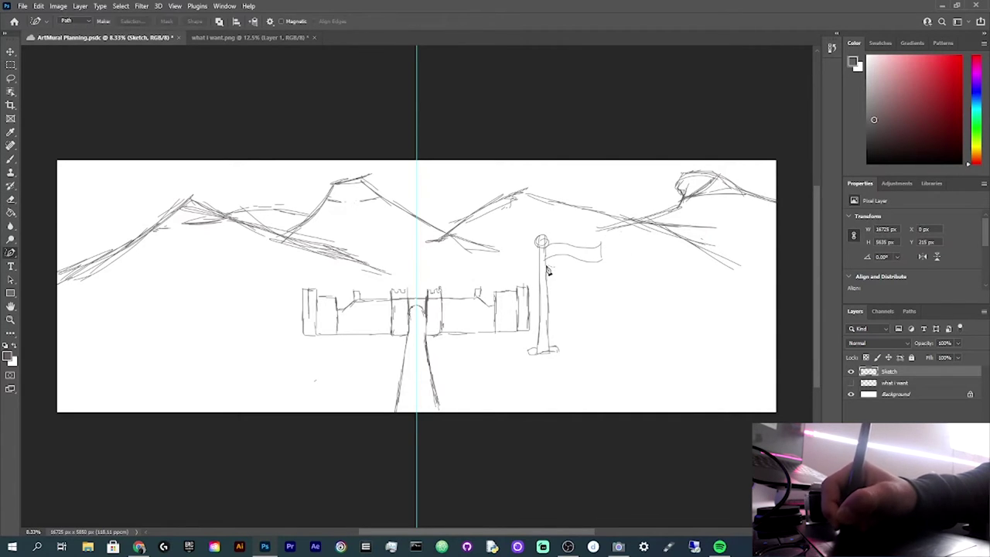
pyautogui.press('b')
pyautogui.moveTo(546, 263)
pyautogui.mouseDown()
pyautogui.moveTo(603, 259)
pyautogui.moveTo(604, 272)
pyautogui.moveTo(549, 277)
pyautogui.moveTo(609, 283)
pyautogui.mouseUp()
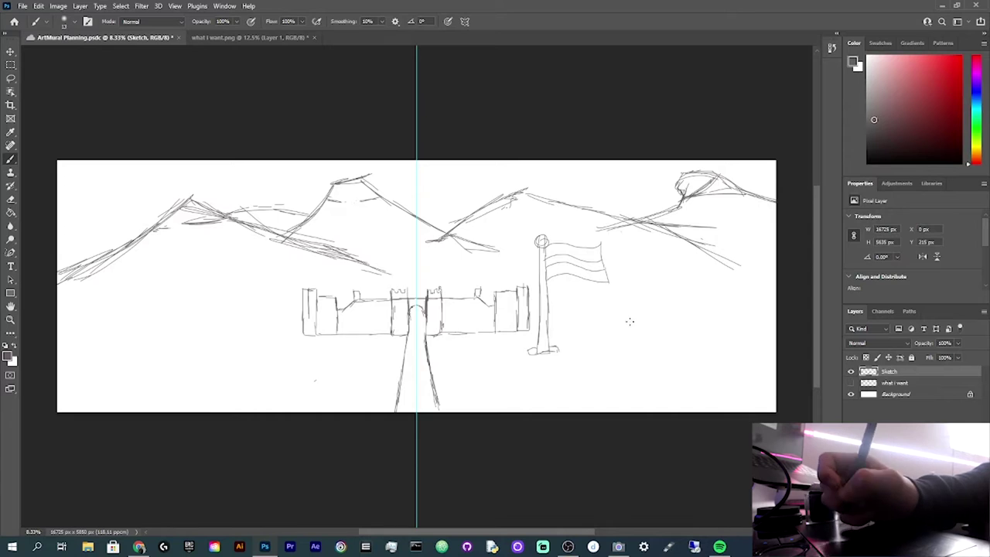
# Step: Sketch a second flagpole further right with a base, round finial and waving flag bearing a leaf emblem, clearing the mountain lines behind it
pyautogui.moveTo(629, 348)
pyautogui.mouseDown()
pyautogui.moveTo(664, 351)
pyautogui.moveTo(638, 238)
pyautogui.moveTo(648, 246)
pyautogui.moveTo(649, 341)
pyautogui.mouseUp()
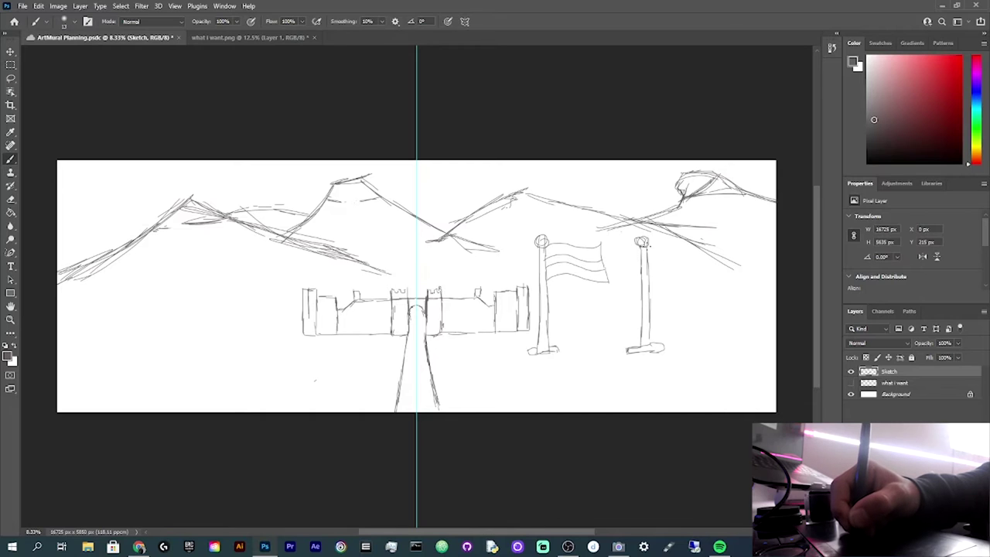
pyautogui.moveTo(648, 245)
pyautogui.mouseDown()
pyautogui.moveTo(707, 244)
pyautogui.moveTo(702, 237)
pyautogui.moveTo(737, 275)
pyautogui.moveTo(714, 283)
pyautogui.moveTo(701, 246)
pyautogui.mouseUp()
pyautogui.press('e')
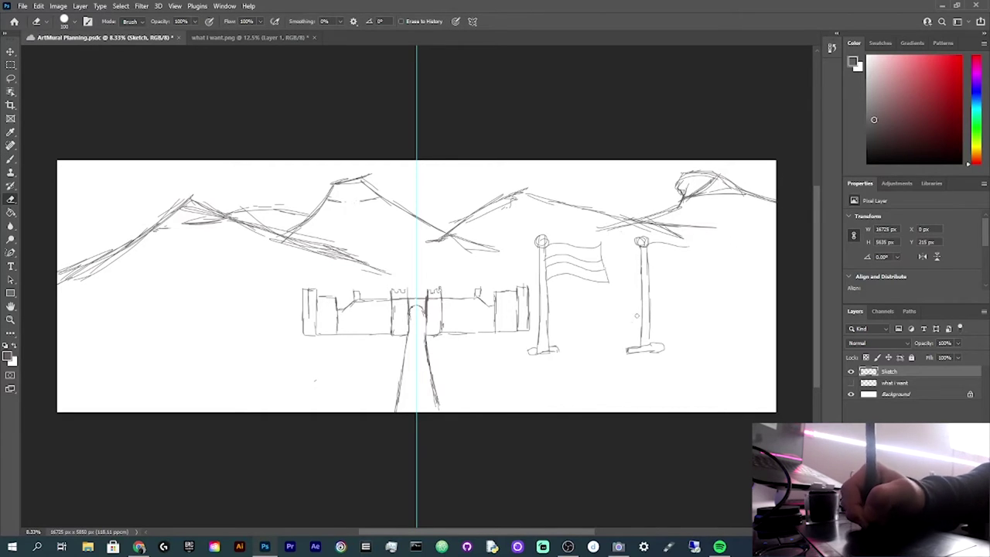
pyautogui.press('b')
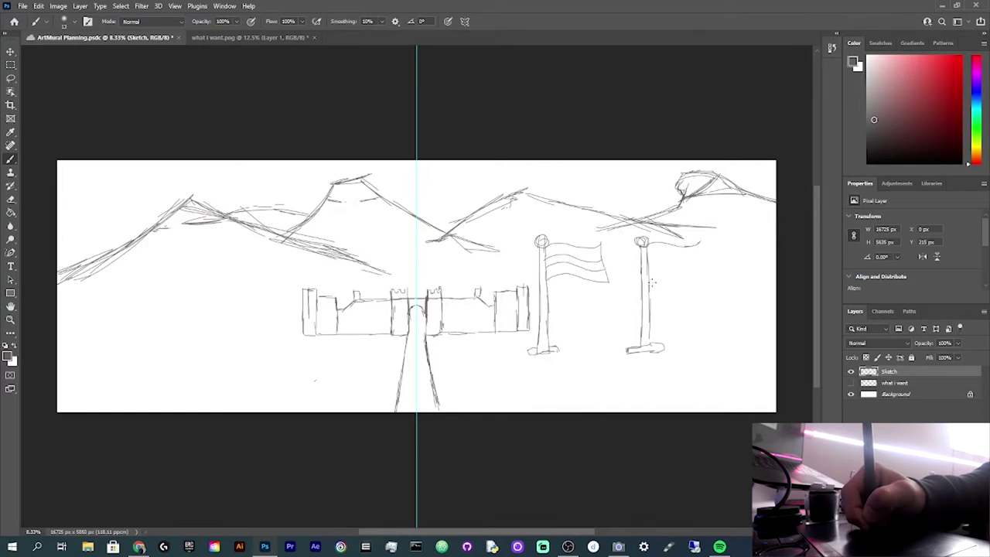
pyautogui.moveTo(653, 284)
pyautogui.mouseDown()
pyautogui.moveTo(707, 274)
pyautogui.moveTo(704, 243)
pyautogui.moveTo(664, 270)
pyautogui.moveTo(692, 279)
pyautogui.moveTo(673, 255)
pyautogui.moveTo(681, 262)
pyautogui.mouseUp()
# Step: Save the mural planning document and dismiss the error dialog
pyautogui.hotkey('ctrl', 's')
pyautogui.click(670, 253)
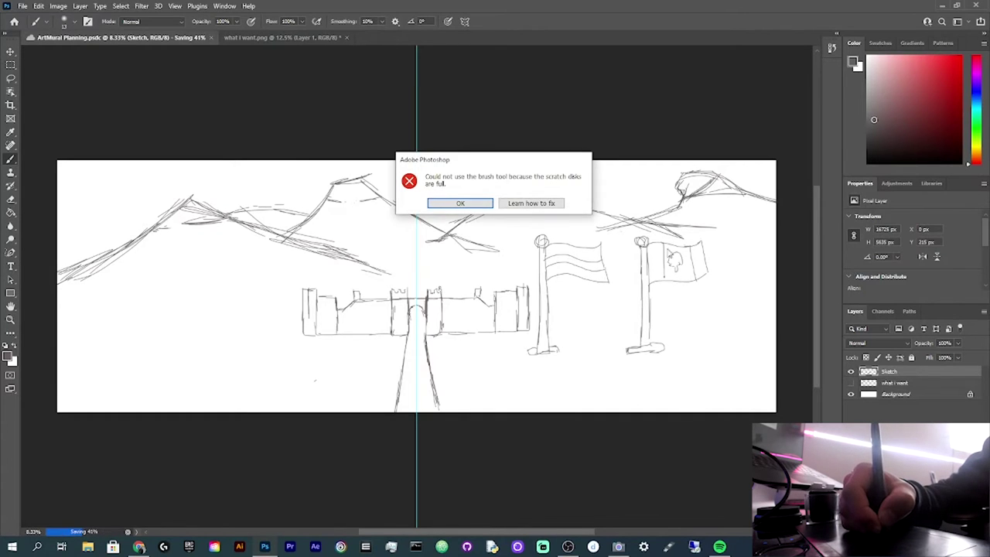
pyautogui.press('Return')
pyautogui.click(481, 209)
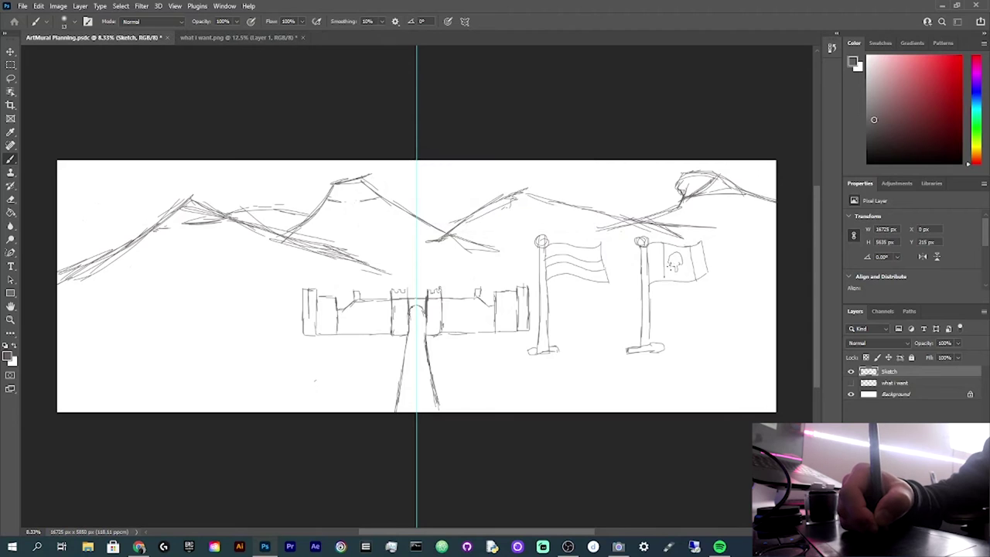
pyautogui.hotkey('ctrl', 'shift', 's')
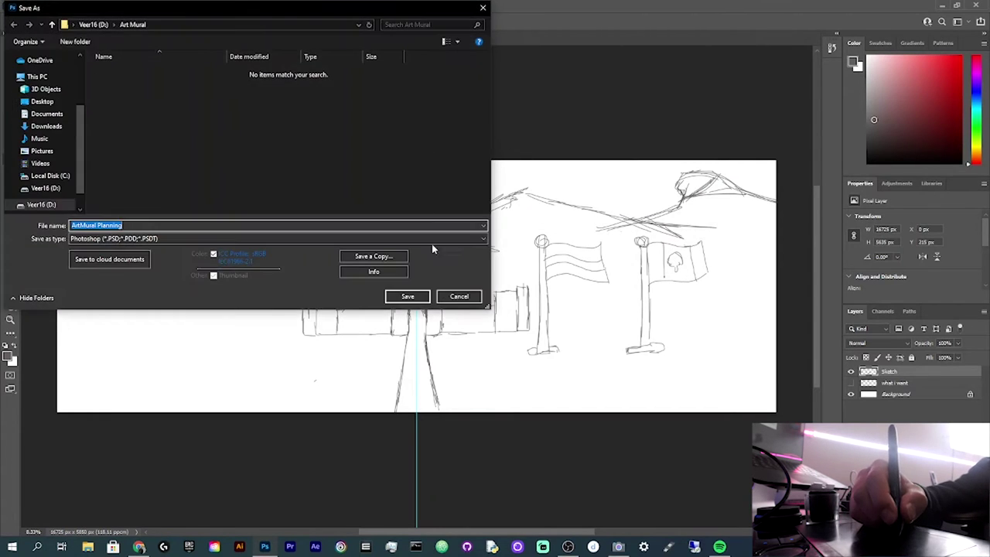
pyautogui.press('Escape')
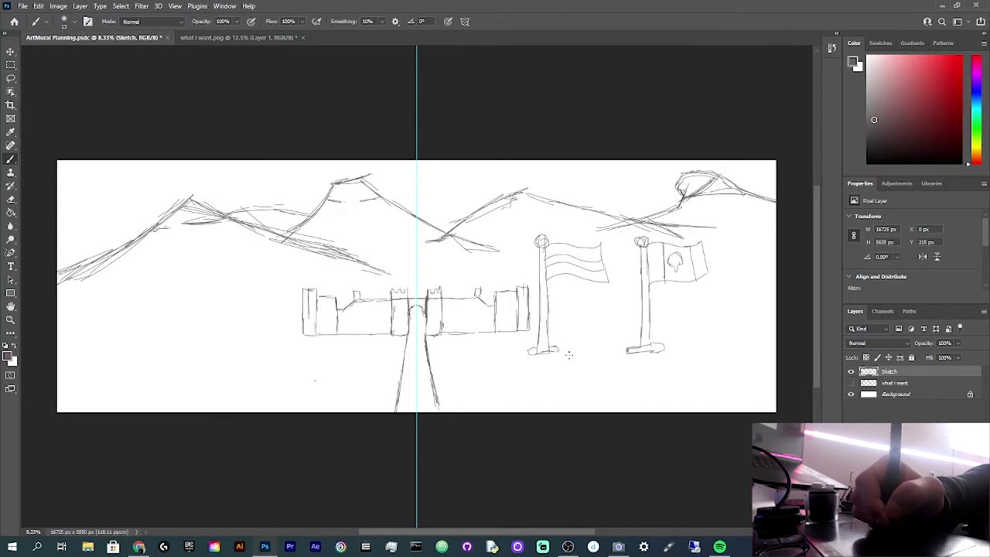
pyautogui.click(190, 8)
pyautogui.moveTo(177, 7)
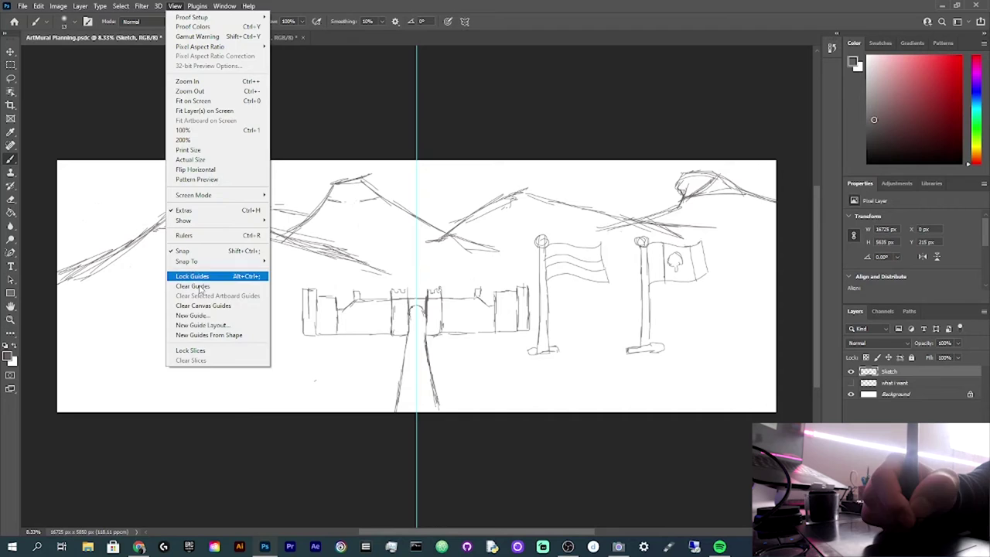
pyautogui.click(311, 122)
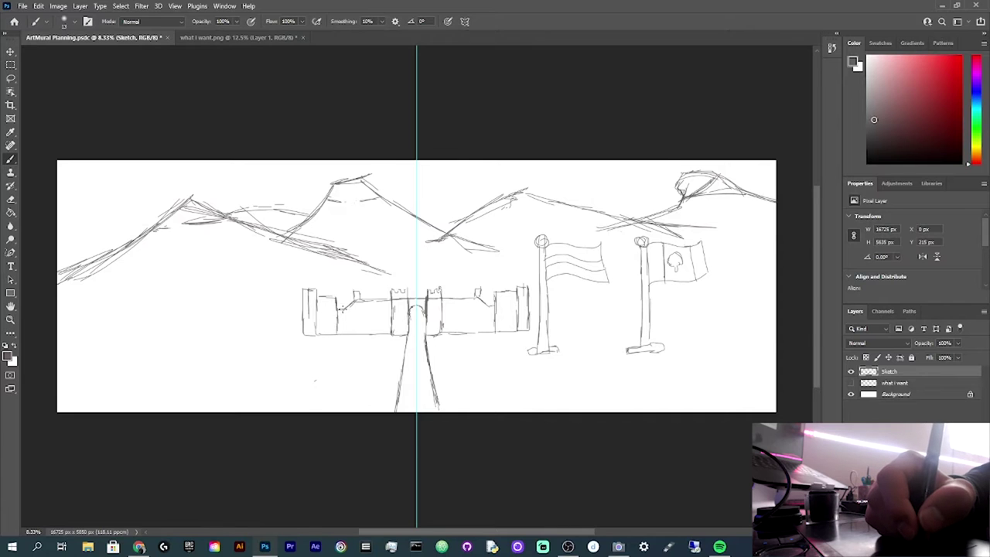
# Step: Check the armoury reference photo in Chrome and draw a lower roof line across both side wings
pyautogui.hotkey('alt', 'Tab')
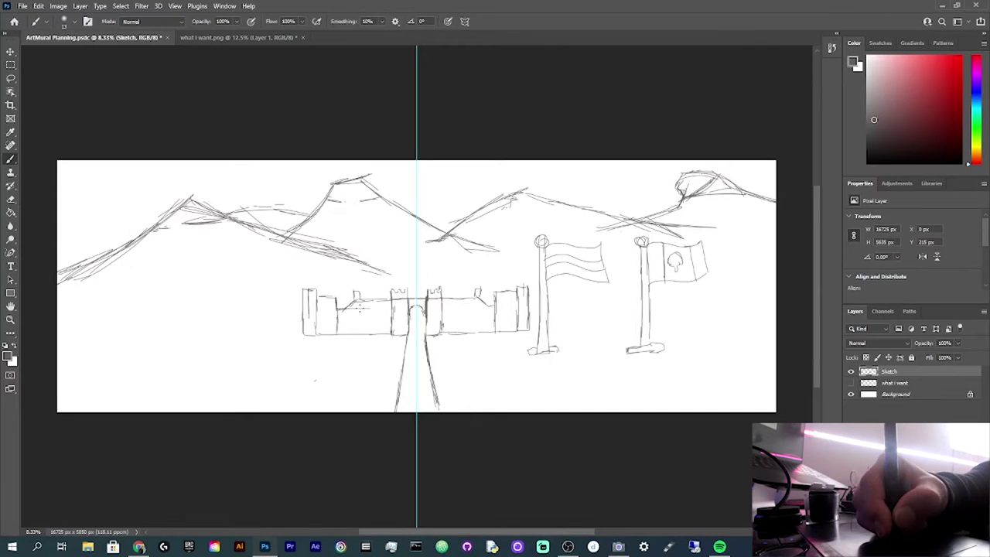
pyautogui.moveTo(442, 308); pyautogui.dragTo(485, 309)
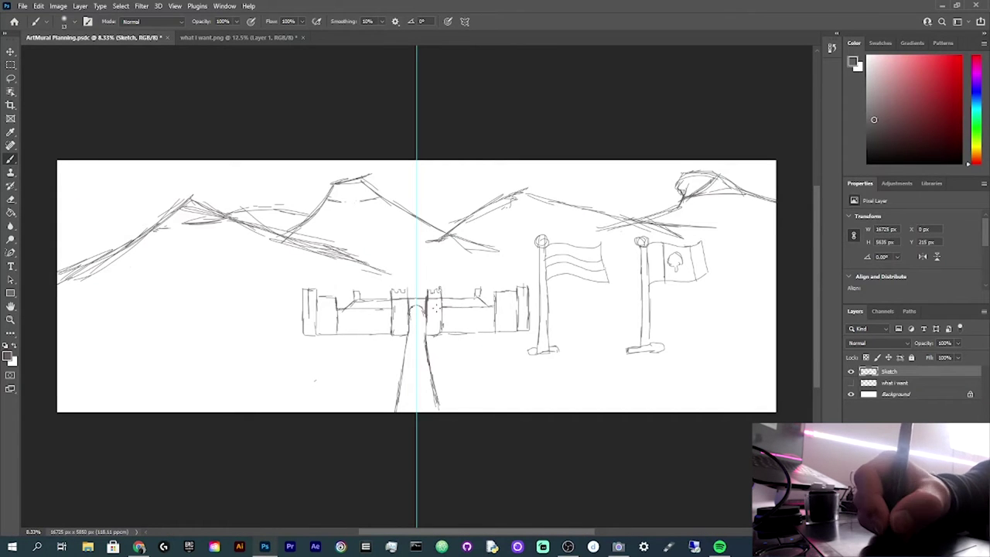
pyautogui.hotkey('alt', 'Tab')
pyautogui.hotkey('alt', 'Tab')
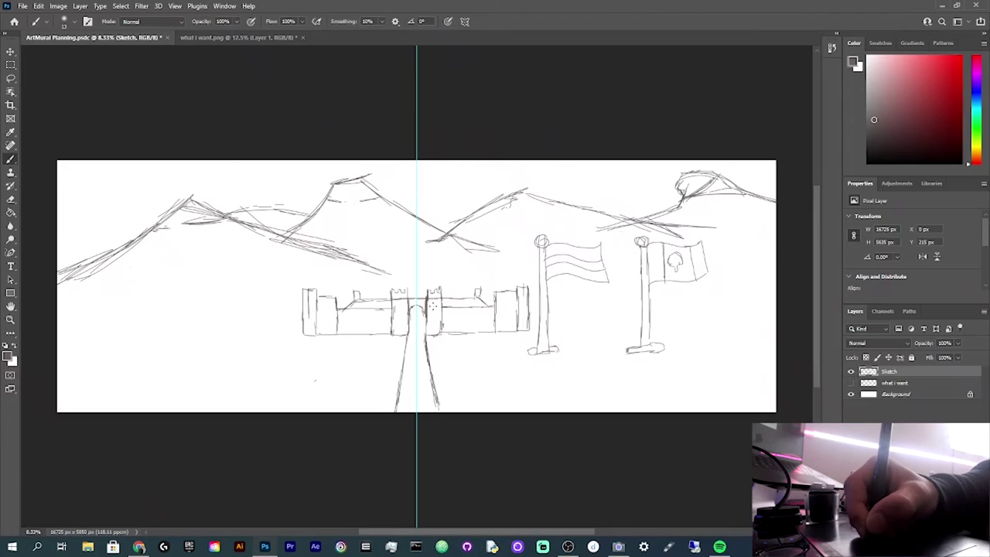
# Step: Compare the gate with the reference photo in Chrome, then draw a lower arch inside the entrance and shade the doorway beneath it
pyautogui.moveTo(416, 319); pyautogui.dragTo(422, 319)
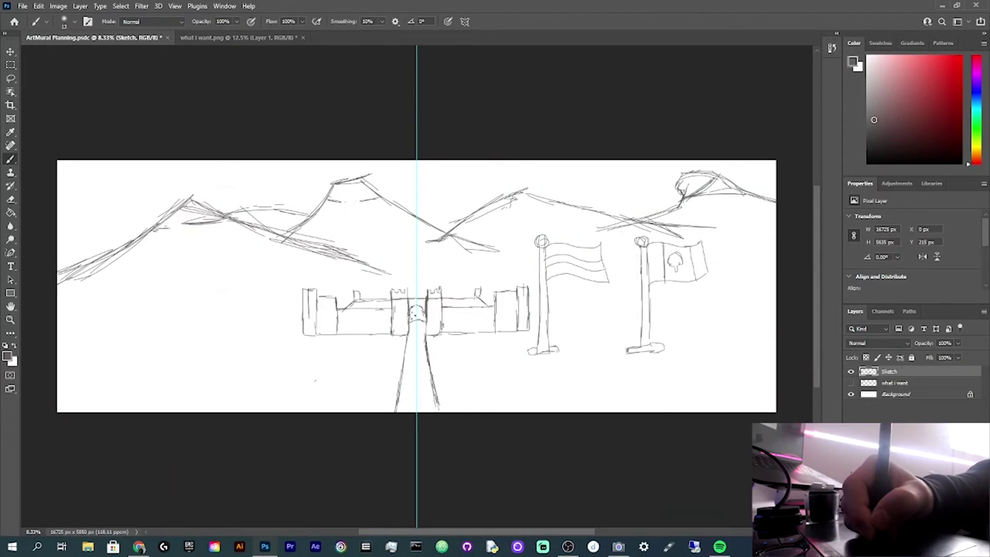
pyautogui.hotkey('alt', 'Tab')
pyautogui.hotkey('alt', 'Tab')
pyautogui.hotkey('alt', 'Tab')
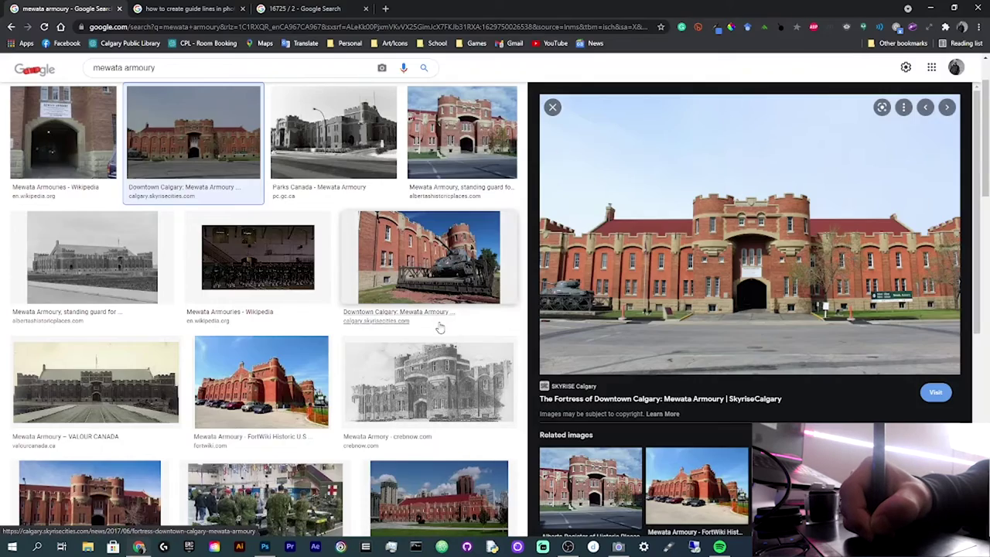
pyautogui.hotkey('alt', 'Tab')
pyautogui.hotkey('alt', 'Tab')
pyautogui.hotkey('alt', 'Tab')
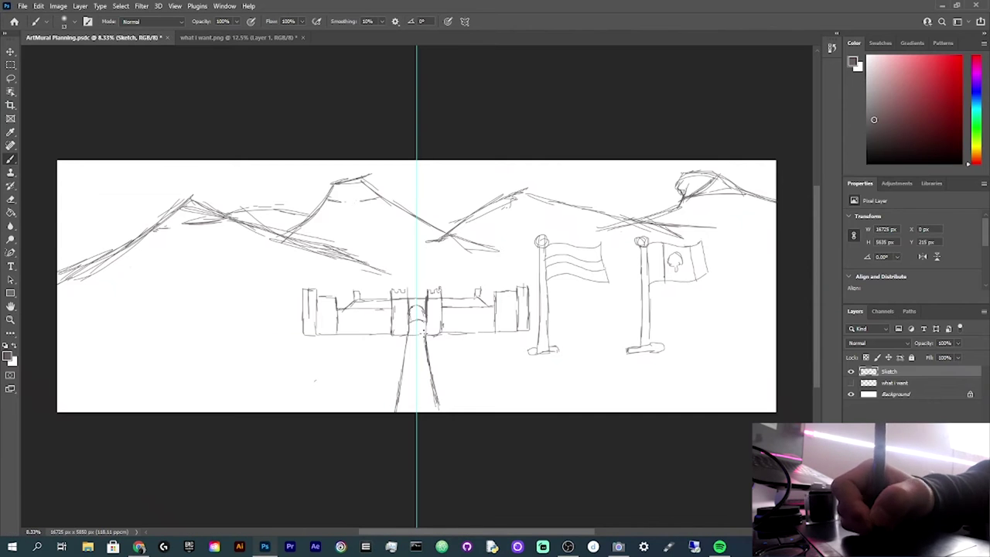
pyautogui.moveTo(414, 320); pyautogui.dragTo(418, 329)
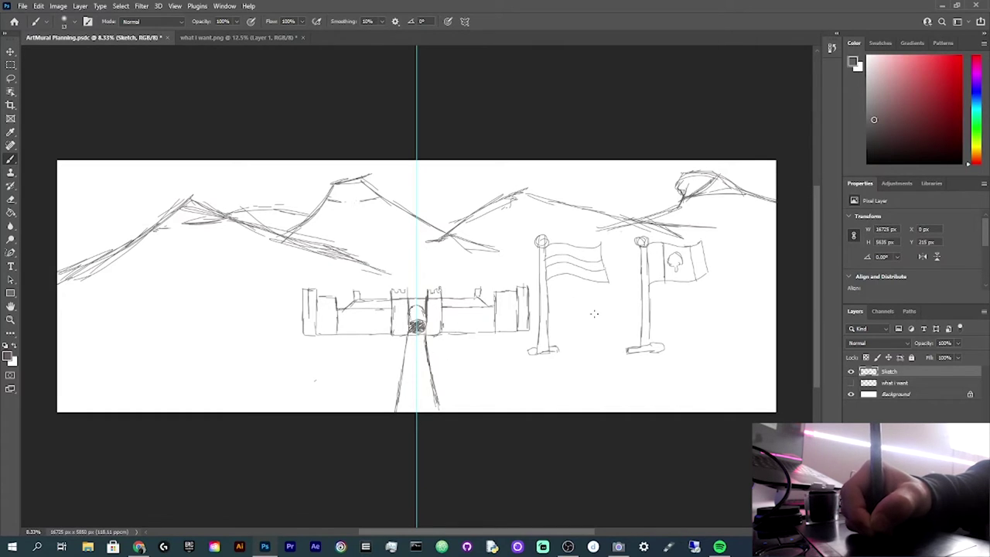
# Step: Erase both flagpoles and their flags, then redraw the mountain slope lines removed along with them
pyautogui.press('e')
pyautogui.moveTo(541, 229)
pyautogui.mouseDown()
pyautogui.moveTo(541, 342)
pyautogui.moveTo(528, 349)
pyautogui.moveTo(539, 354)
pyautogui.moveTo(559, 346)
pyautogui.moveTo(546, 246)
pyautogui.moveTo(549, 291)
pyautogui.mouseUp()
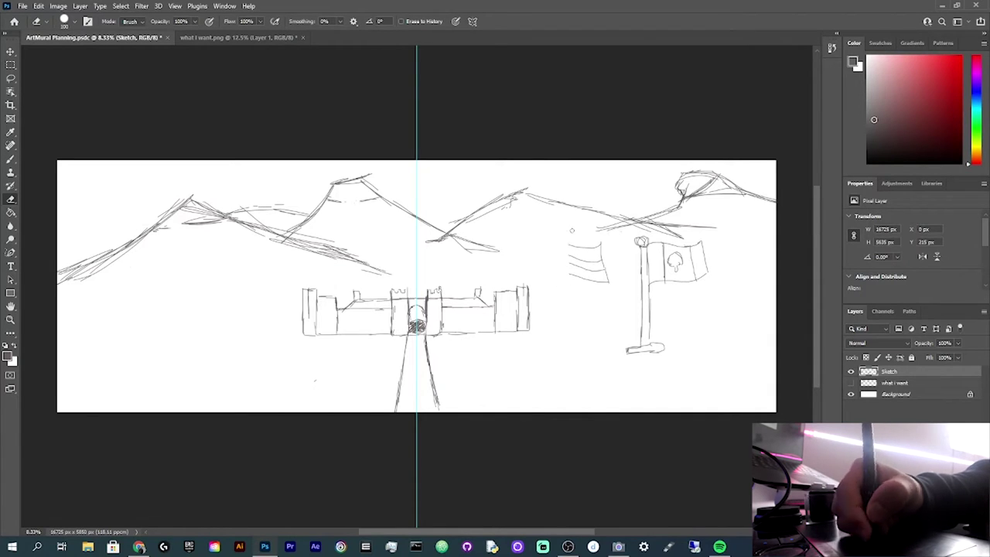
pyautogui.moveTo(572, 229)
pyautogui.mouseDown()
pyautogui.moveTo(589, 287)
pyautogui.moveTo(595, 242)
pyautogui.moveTo(610, 285)
pyautogui.moveTo(641, 242)
pyautogui.moveTo(649, 249)
pyautogui.moveTo(666, 349)
pyautogui.moveTo(625, 352)
pyautogui.moveTo(641, 347)
pyautogui.moveTo(638, 261)
pyautogui.moveTo(647, 253)
pyautogui.moveTo(656, 295)
pyautogui.moveTo(664, 244)
pyautogui.moveTo(680, 263)
pyautogui.moveTo(694, 245)
pyautogui.moveTo(696, 260)
pyautogui.moveTo(697, 244)
pyautogui.moveTo(702, 278)
pyautogui.moveTo(675, 280)
pyautogui.mouseUp()
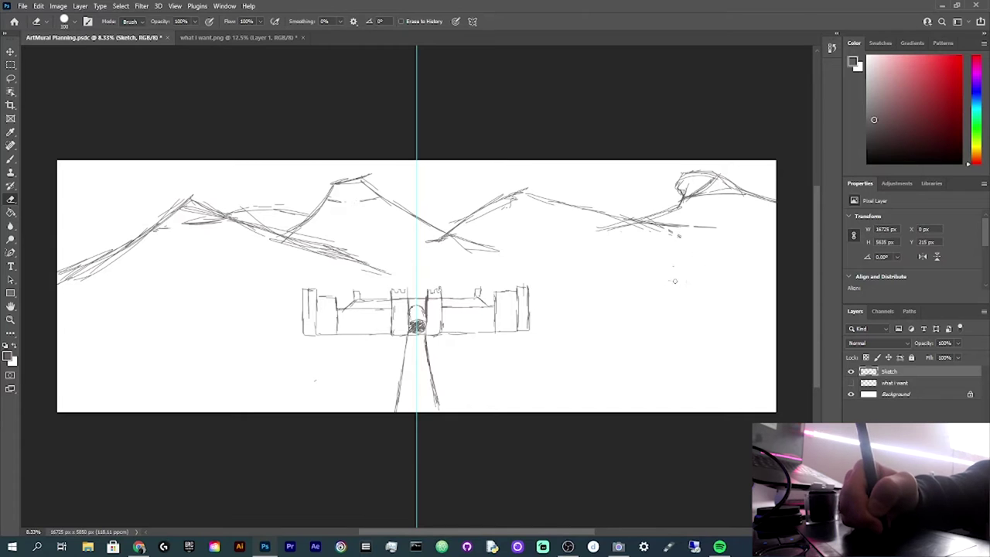
pyautogui.press('b')
pyautogui.moveTo(664, 227)
pyautogui.mouseDown()
pyautogui.moveTo(709, 253)
pyautogui.moveTo(714, 228)
pyautogui.moveTo(734, 255)
pyautogui.mouseUp()
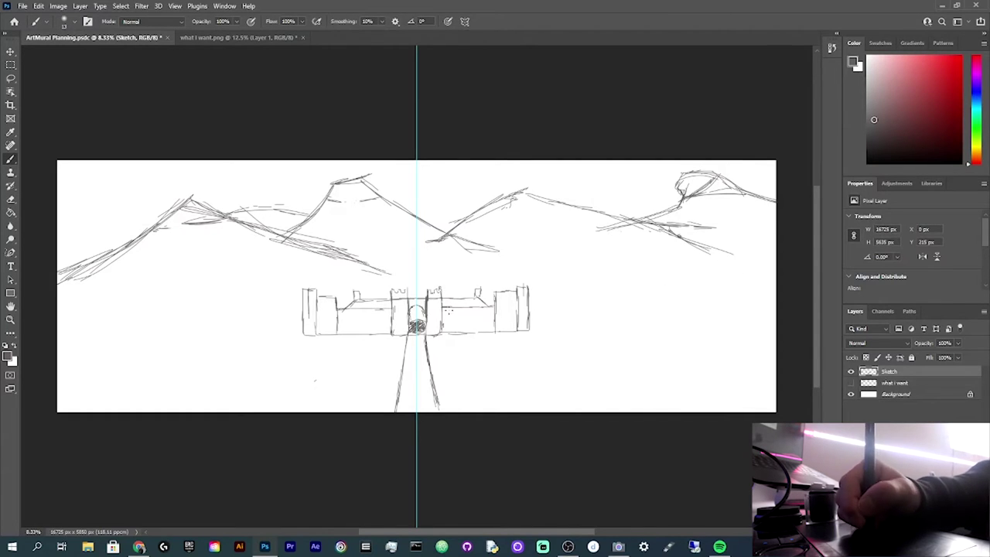
# Step: Sketch a tall rectangular panel with two horizontal dividing lines on the right wing's wall, beside the gate tower
pyautogui.hotkey('ctrl', '+')
pyautogui.hotkey('ctrl', '+')
pyautogui.hotkey('ctrl', '+')
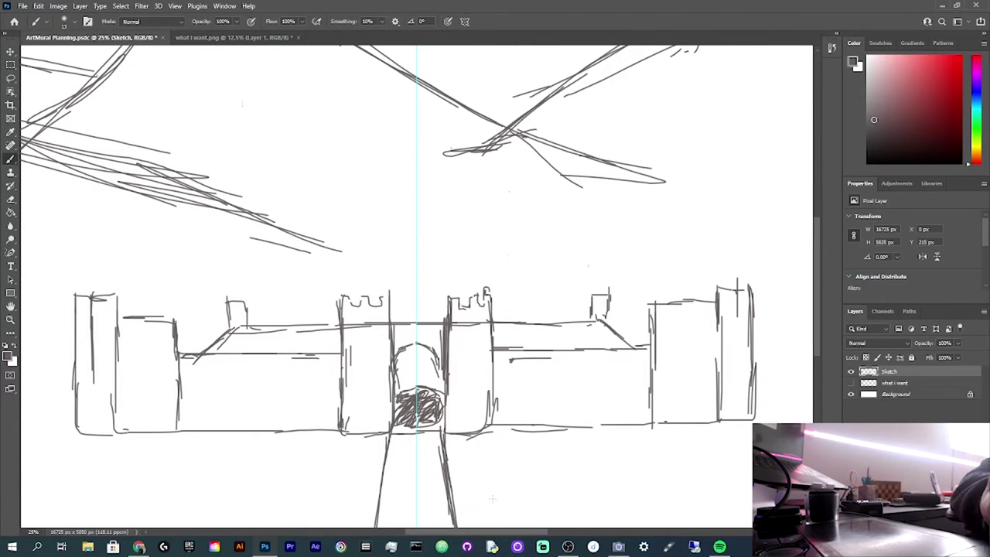
pyautogui.hscroll(1, 492, 499)
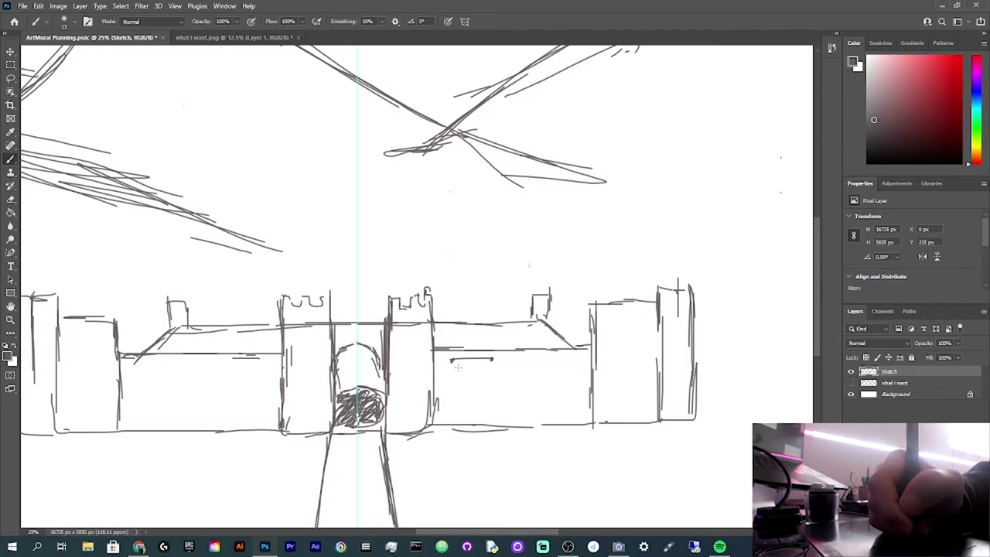
pyautogui.moveTo(457, 360)
pyautogui.mouseDown()
pyautogui.moveTo(462, 419)
pyautogui.moveTo(491, 419)
pyautogui.mouseUp()
pyautogui.moveTo(490, 358); pyautogui.dragTo(490, 419)
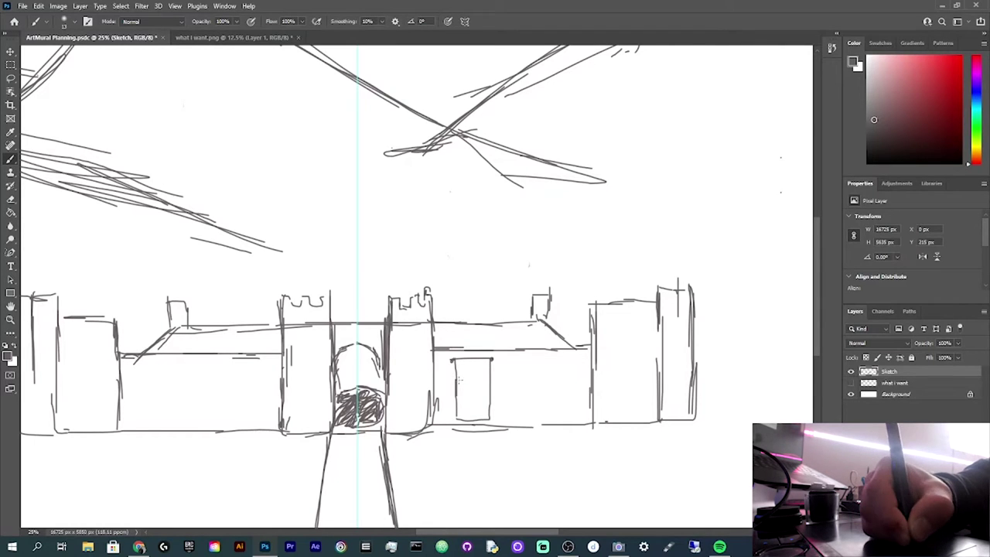
pyautogui.moveTo(456, 380); pyautogui.dragTo(489, 392)
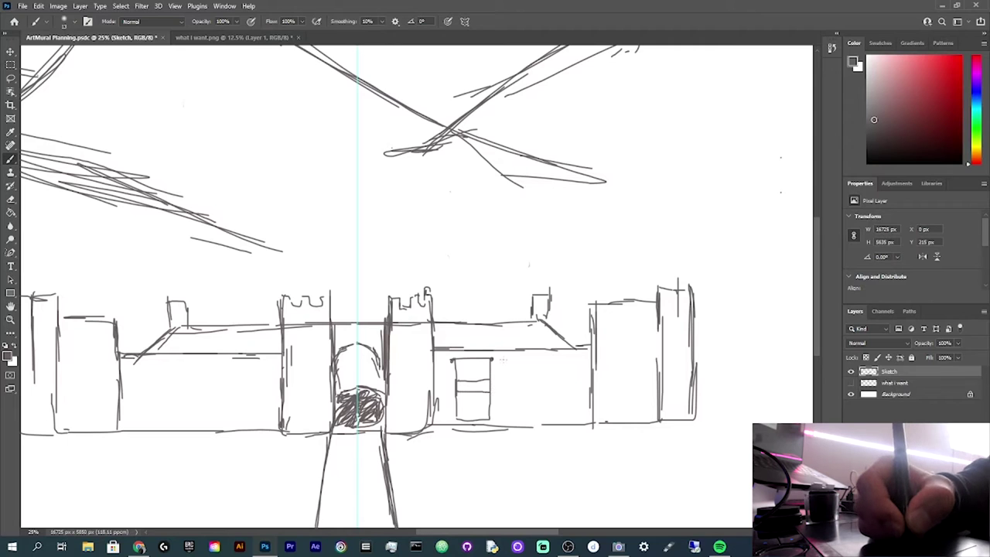
# Step: Sketch a second rectangular panel beside the first on the right wing, with two horizontal bands and an oval emblem between them
pyautogui.moveTo(503, 359)
pyautogui.mouseDown()
pyautogui.moveTo(542, 359)
pyautogui.moveTo(507, 375)
pyautogui.moveTo(506, 418)
pyautogui.moveTo(540, 417)
pyautogui.mouseUp()
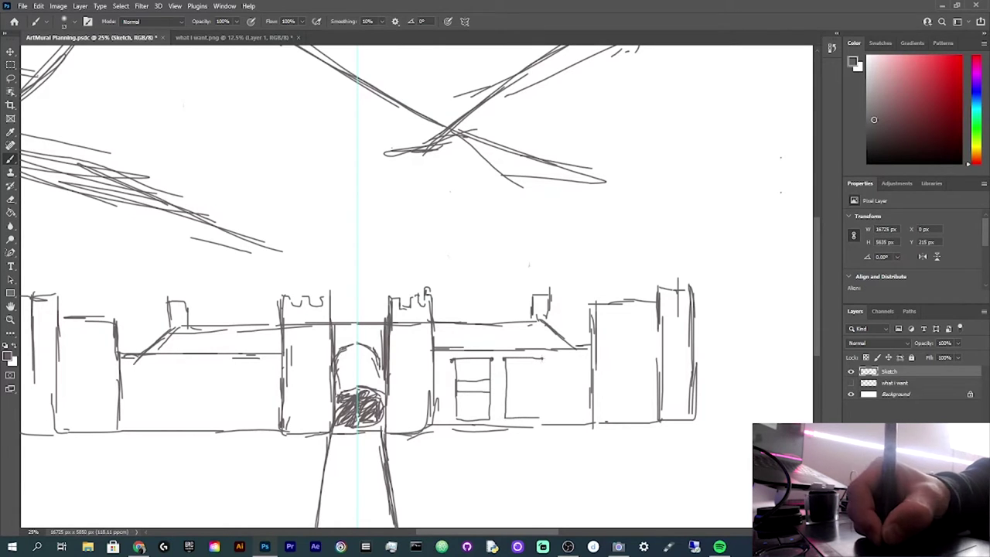
pyautogui.moveTo(542, 357); pyautogui.dragTo(541, 422)
pyautogui.moveTo(506, 374)
pyautogui.mouseDown()
pyautogui.moveTo(538, 374)
pyautogui.moveTo(530, 400)
pyautogui.moveTo(540, 399)
pyautogui.moveTo(529, 383)
pyautogui.mouseUp()
pyautogui.hotkey('ctrl', 'z')
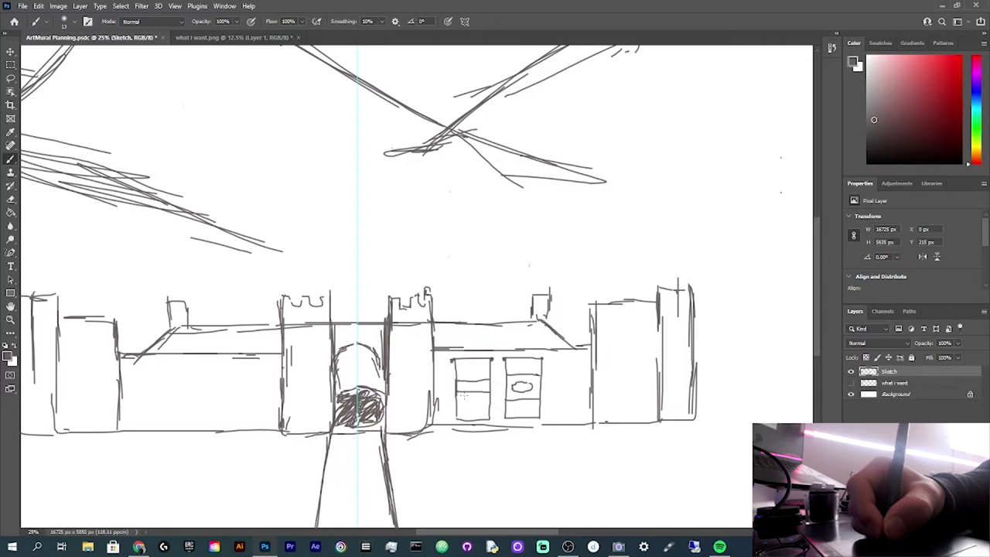
# Step: Darken the shading and arch of the armoury's entrance and reinforce the left gate tower's crenellations
pyautogui.moveTo(438, 531); pyautogui.dragTo(405, 531)
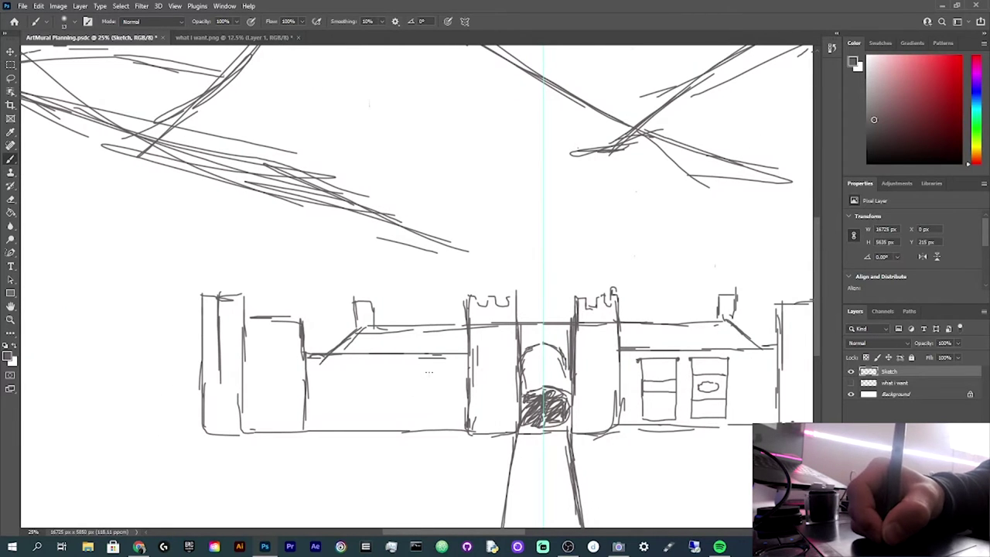
pyautogui.moveTo(526, 402)
pyautogui.mouseDown()
pyautogui.moveTo(531, 427)
pyautogui.moveTo(541, 418)
pyautogui.moveTo(562, 424)
pyautogui.moveTo(535, 409)
pyautogui.moveTo(562, 401)
pyautogui.moveTo(540, 409)
pyautogui.moveTo(538, 385)
pyautogui.moveTo(554, 385)
pyautogui.mouseUp()
pyautogui.moveTo(561, 395); pyautogui.dragTo(572, 389)
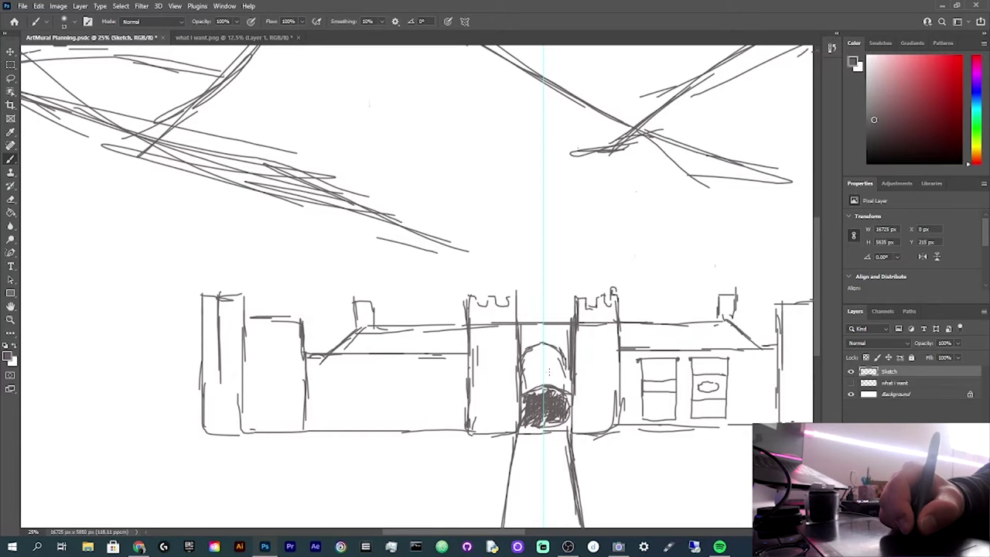
pyautogui.moveTo(465, 303); pyautogui.dragTo(515, 300)
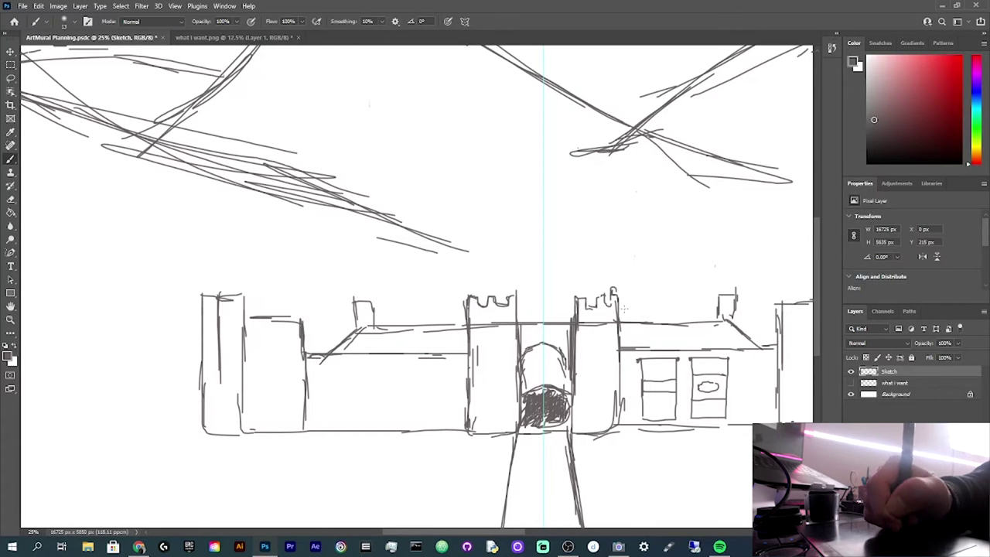
# Step: Reinforce the outlines of the chimneys on both wings and the roof edges next to them
pyautogui.moveTo(737, 287); pyautogui.dragTo(728, 321)
pyautogui.moveTo(729, 319); pyautogui.dragTo(756, 349)
pyautogui.moveTo(354, 300)
pyautogui.mouseDown()
pyautogui.moveTo(356, 323)
pyautogui.moveTo(374, 308)
pyautogui.mouseUp()
pyautogui.moveTo(369, 323)
pyautogui.mouseDown()
pyautogui.moveTo(353, 336)
pyautogui.moveTo(456, 326)
pyautogui.mouseUp()
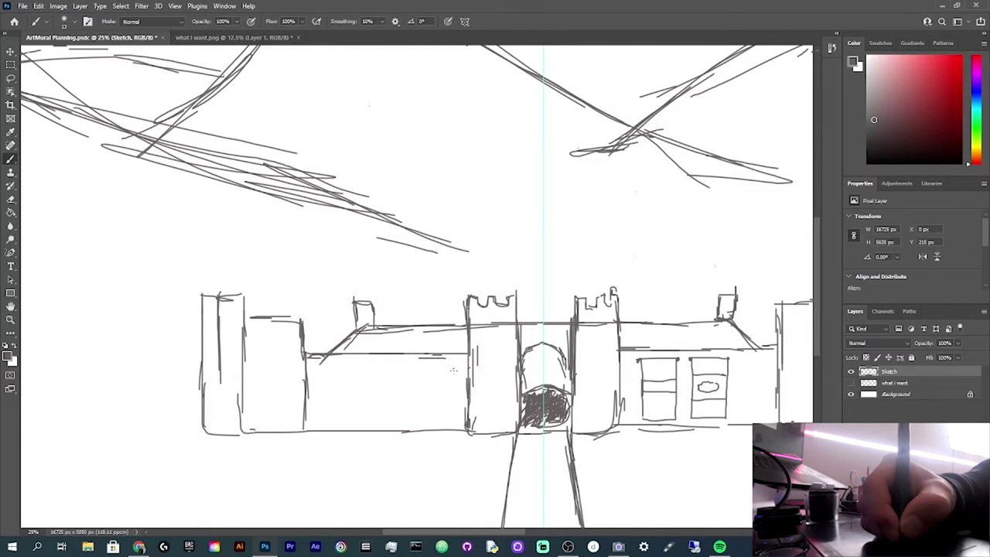
# Step: Sketch a rectangular panel with a round central emblem on the left wing's wall, beside the gate tower
pyautogui.moveTo(453, 369)
pyautogui.mouseDown()
pyautogui.moveTo(407, 369)
pyautogui.moveTo(431, 364)
pyautogui.moveTo(410, 382)
pyautogui.moveTo(411, 425)
pyautogui.moveTo(447, 425)
pyautogui.mouseUp()
pyautogui.moveTo(453, 372)
pyautogui.mouseDown()
pyautogui.moveTo(451, 423)
pyautogui.moveTo(433, 403)
pyautogui.mouseUp()
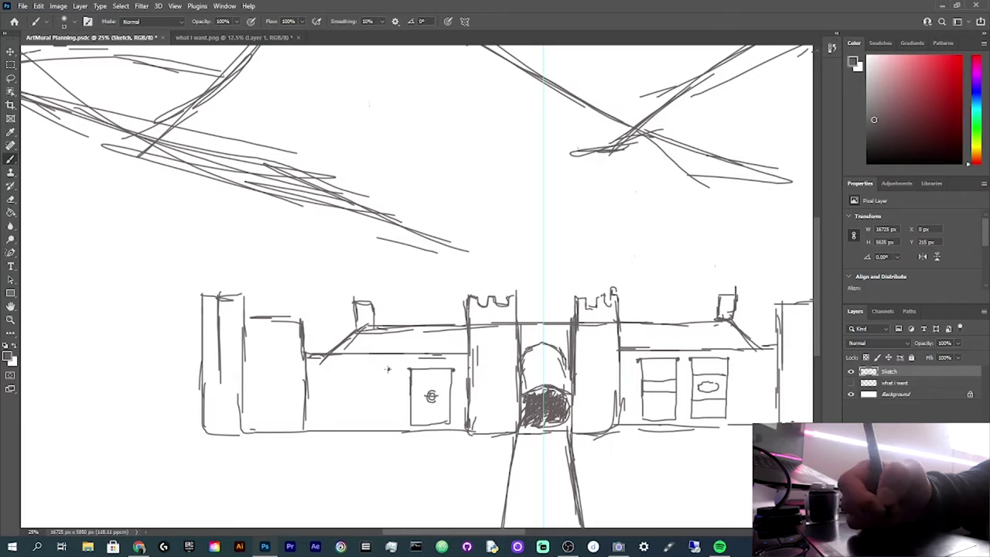
# Step: Sketch a second rectangular panel on the armoury's left wing, beside the panel with the round emblem
pyautogui.moveTo(351, 368); pyautogui.dragTo(387, 367)
pyautogui.moveTo(348, 369)
pyautogui.mouseDown()
pyautogui.moveTo(349, 421)
pyautogui.moveTo(387, 426)
pyautogui.mouseUp()
pyautogui.moveTo(349, 372)
pyautogui.mouseDown()
pyautogui.moveTo(350, 414)
pyautogui.moveTo(387, 423)
pyautogui.mouseUp()
pyautogui.moveTo(389, 369); pyautogui.dragTo(389, 421)
pyautogui.moveTo(349, 385); pyautogui.dragTo(349, 419)
pyautogui.moveTo(348, 423); pyautogui.dragTo(380, 426)
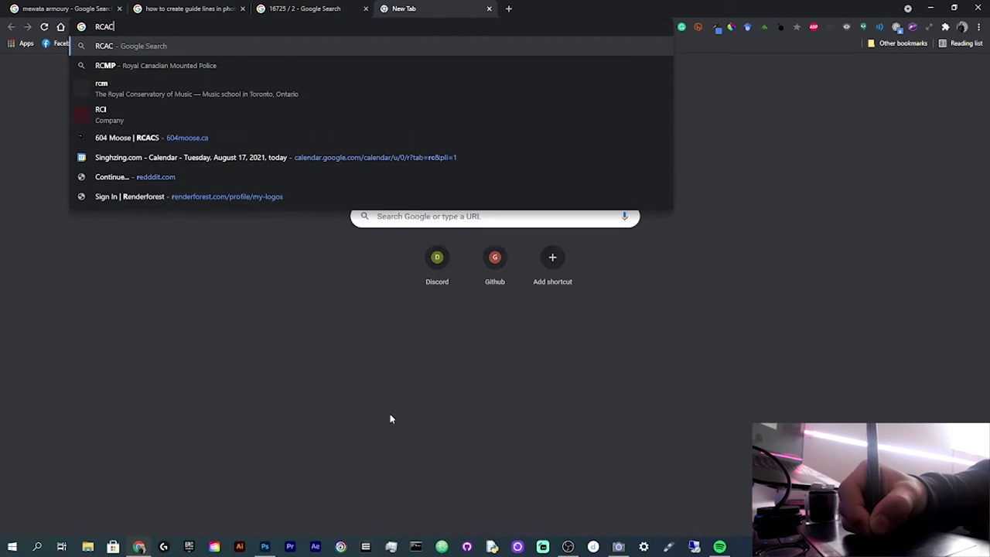
# Step: Switch to Chrome and search Google for "RCAC Flag" as a reference
pyautogui.write('Flag')
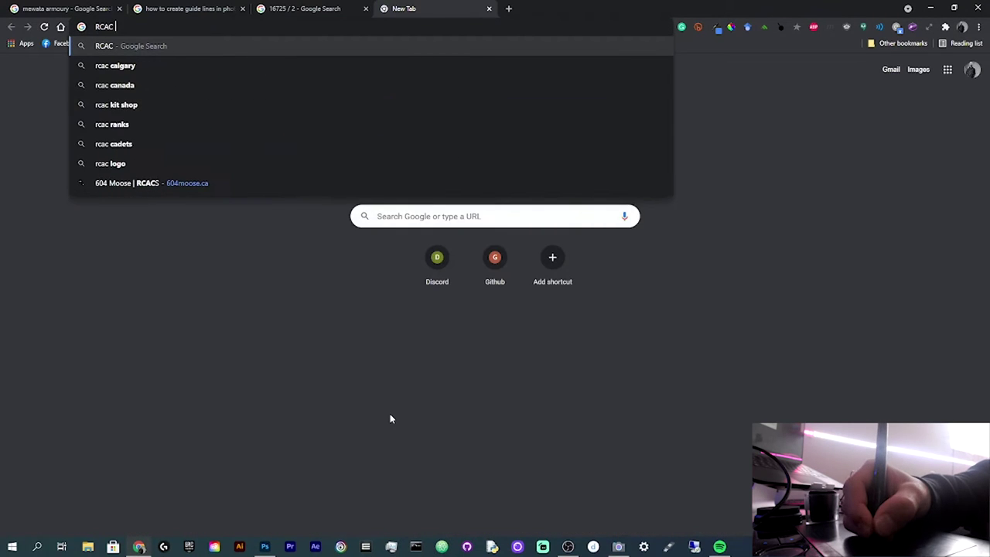
pyautogui.press('Return')
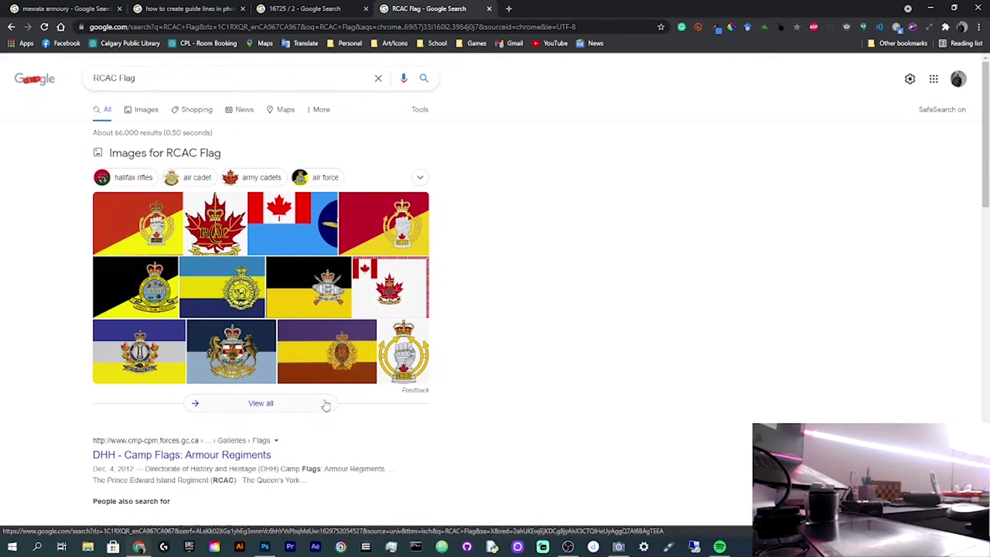
pyautogui.moveTo(985, 204); pyautogui.dragTo(973, 137)
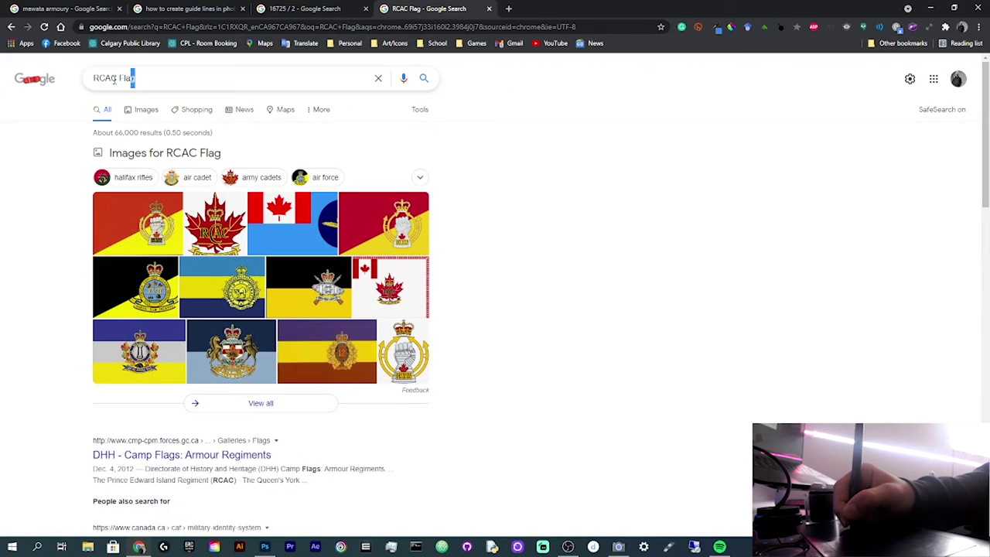
# Step: Search Google for "604 moose flag" and view the image results
pyautogui.moveTo(133, 77); pyautogui.dragTo(15, 95)
pyautogui.write('604 mooe')
pyautogui.press('BackSpace')
pyautogui.write('se flag')
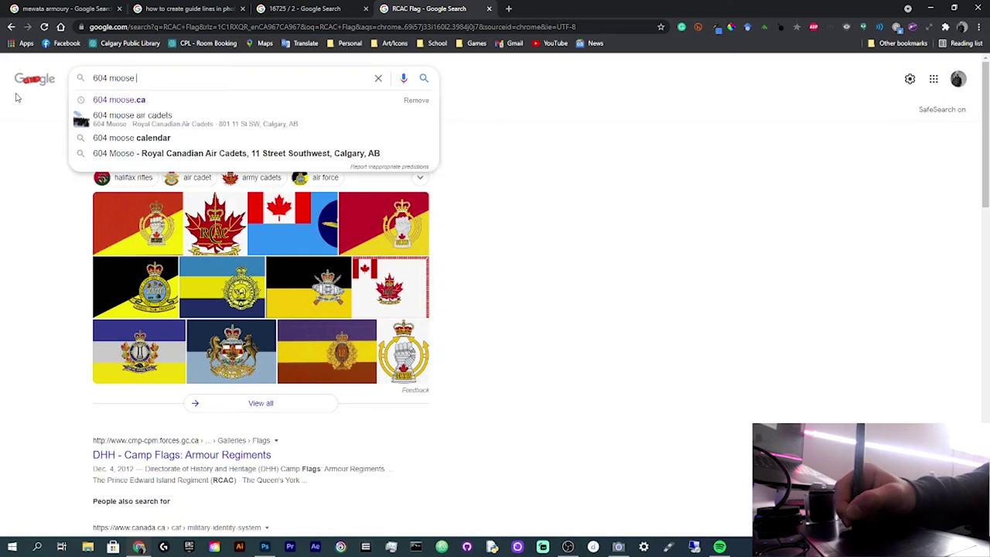
pyautogui.press('Return')
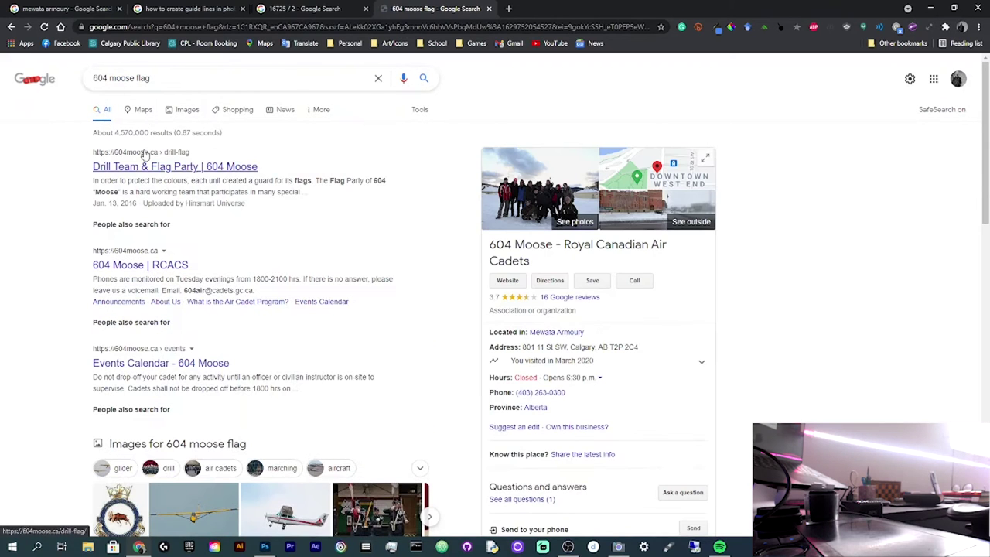
pyautogui.click(183, 109)
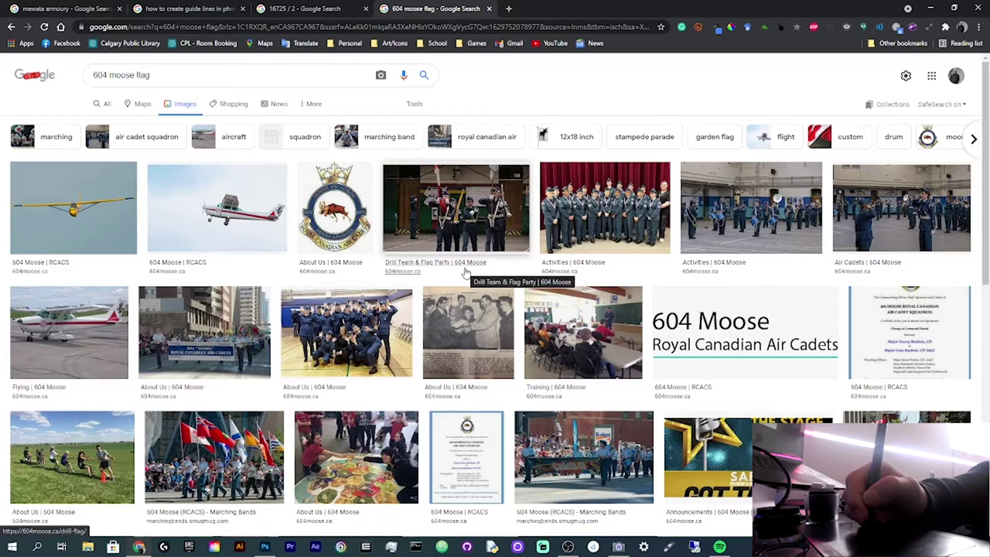
# Step: Search Google Images for "royal canadian air cadets flag" and open the light blue flag with the Canadian canton and round emblem
pyautogui.moveTo(152, 75); pyautogui.dragTo(90, 77)
pyautogui.press('BackSpace')
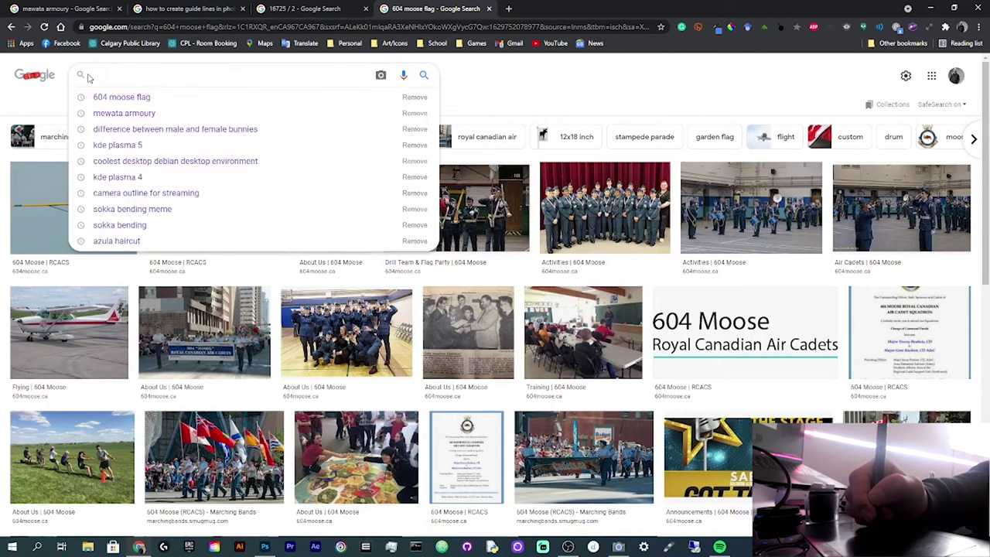
pyautogui.write('royal canadian')
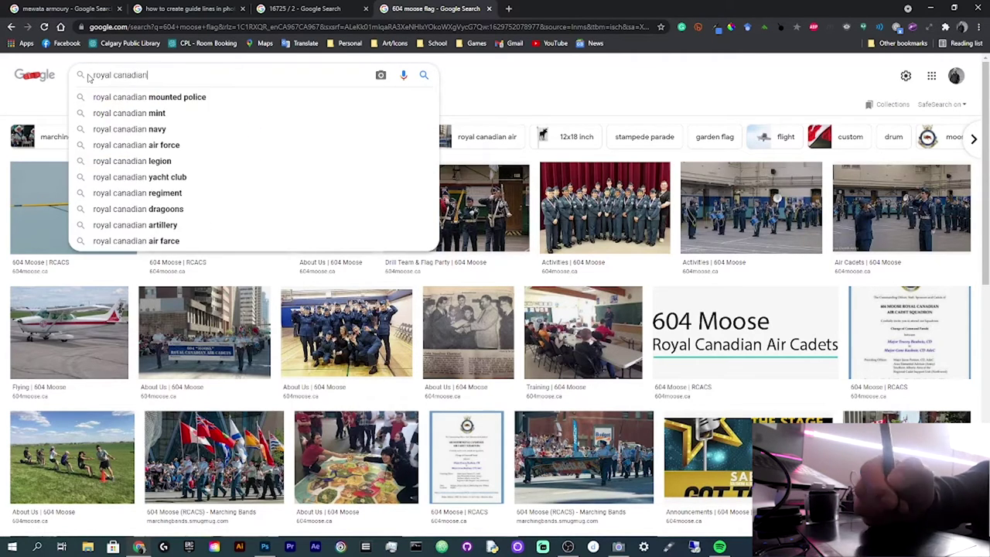
pyautogui.write(' air cadets flag')
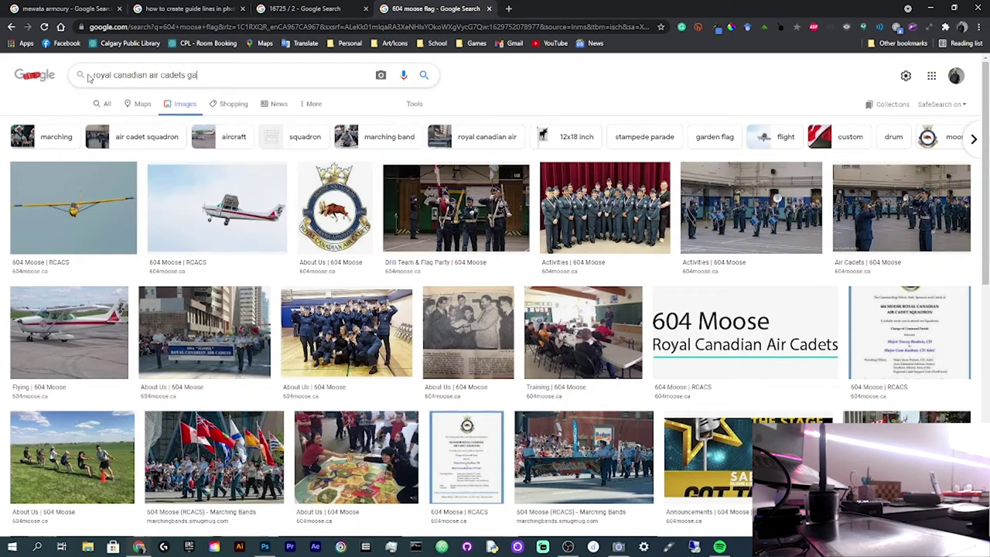
pyautogui.press('Return')
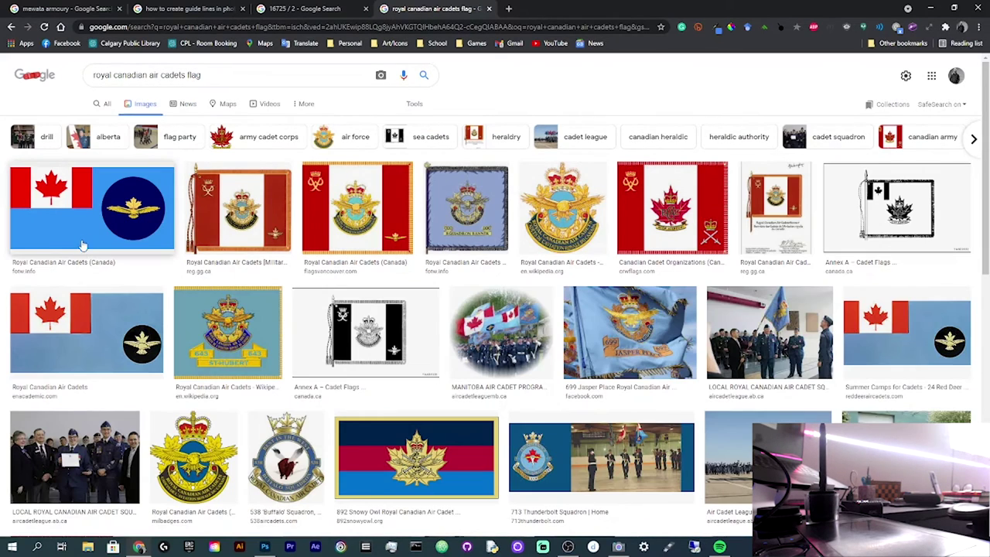
pyautogui.click(87, 232)
# Step: Return to Photoshop and sketch the air cadet flag in the left wing's outer panel, with a small canton in the upper corner and a round emblem diagonally opposite
pyautogui.hotkey('alt', 'Tab')
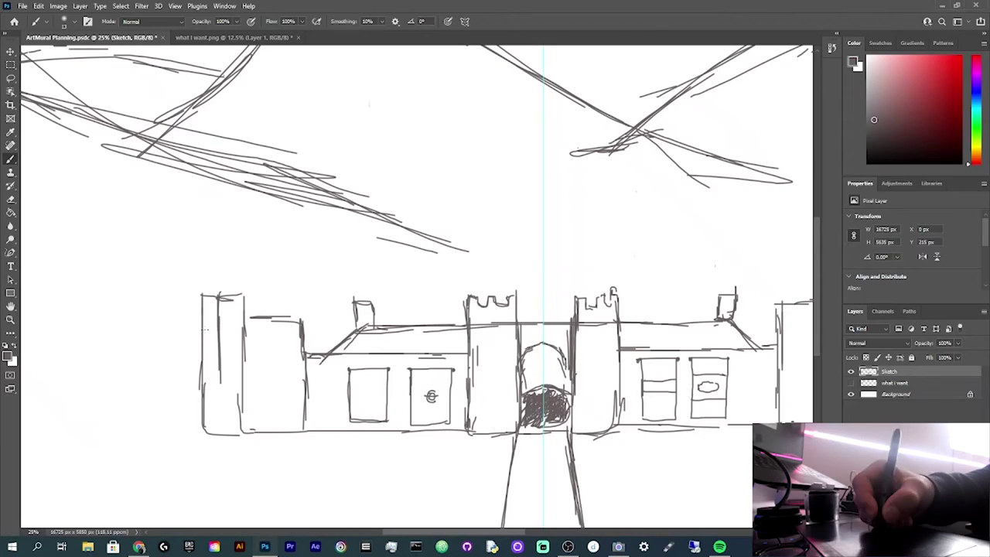
pyautogui.moveTo(369, 371); pyautogui.dragTo(371, 394)
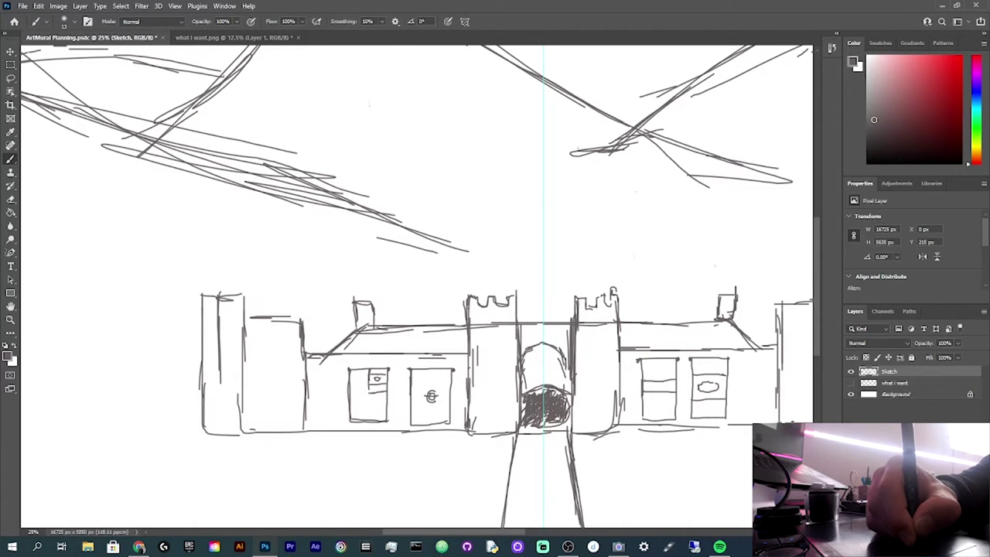
pyautogui.moveTo(362, 397)
pyautogui.mouseDown()
pyautogui.moveTo(368, 415)
pyautogui.moveTo(366, 398)
pyautogui.mouseUp()
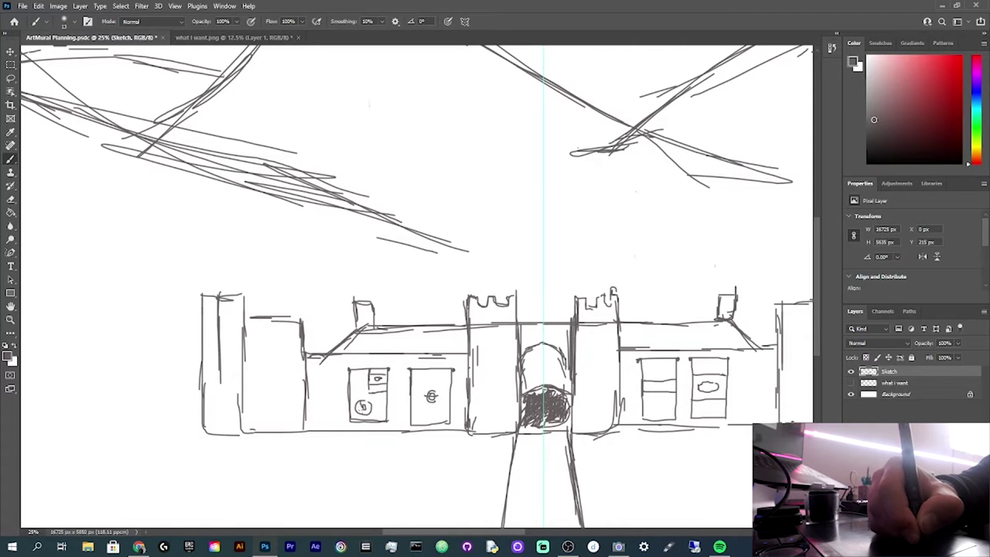
pyautogui.hotkey('ctrl', '-')
pyautogui.hotkey('ctrl', '+')
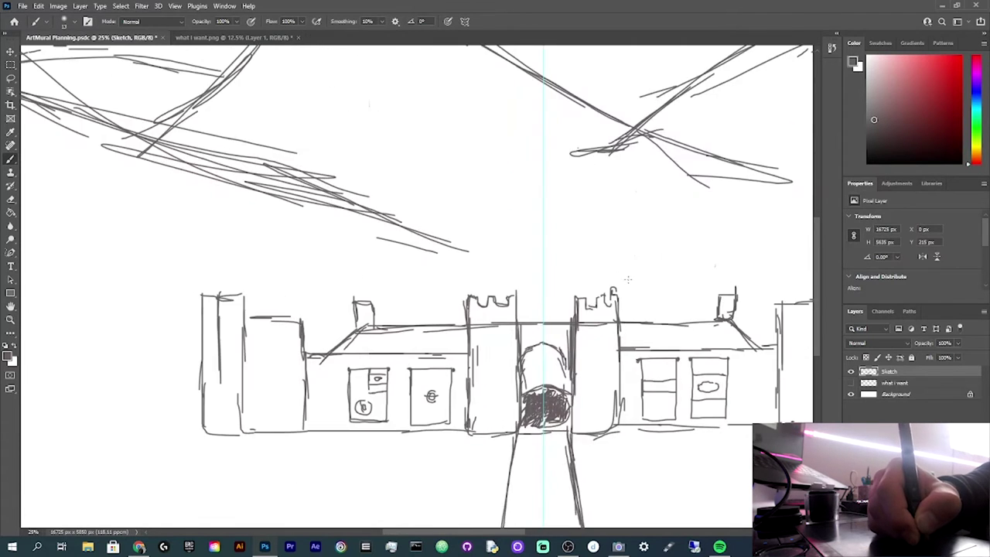
# Step: Erase and redraw lines of the banded panel nearest the gate tower on the right wing
pyautogui.moveTo(440, 531); pyautogui.dragTo(481, 532)
pyautogui.press('e')
pyautogui.moveTo(403, 387)
pyautogui.mouseDown()
pyautogui.moveTo(434, 381)
pyautogui.moveTo(440, 418)
pyautogui.moveTo(422, 407)
pyautogui.moveTo(434, 407)
pyautogui.mouseUp()
pyautogui.press('b')
pyautogui.press('e')
pyautogui.press('b')
pyautogui.press('e')
pyautogui.press('b')
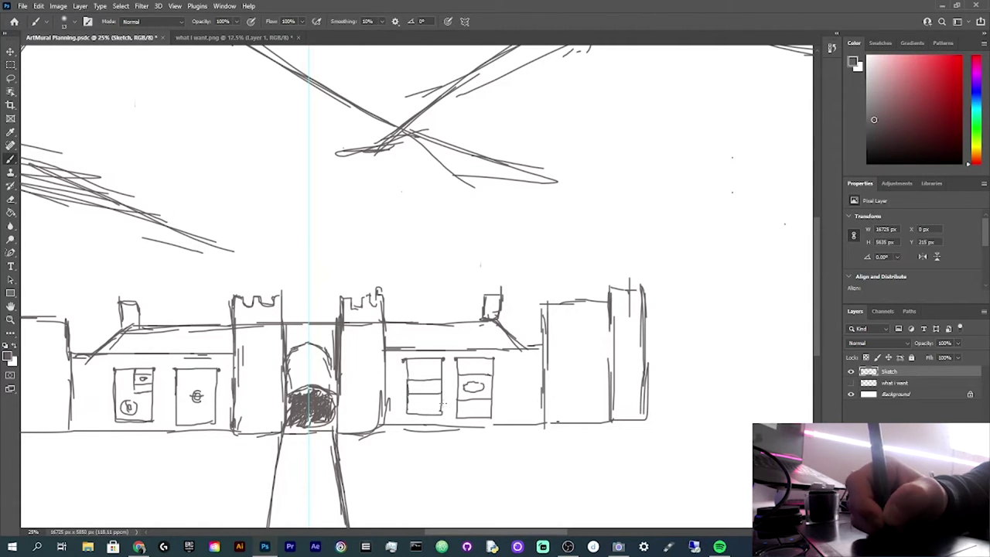
# Step: Sketch a tall tapering tower with a wide observation deck behind the armoury's gate, centred on the vertical guide
pyautogui.scroll(-3, 407, 368)
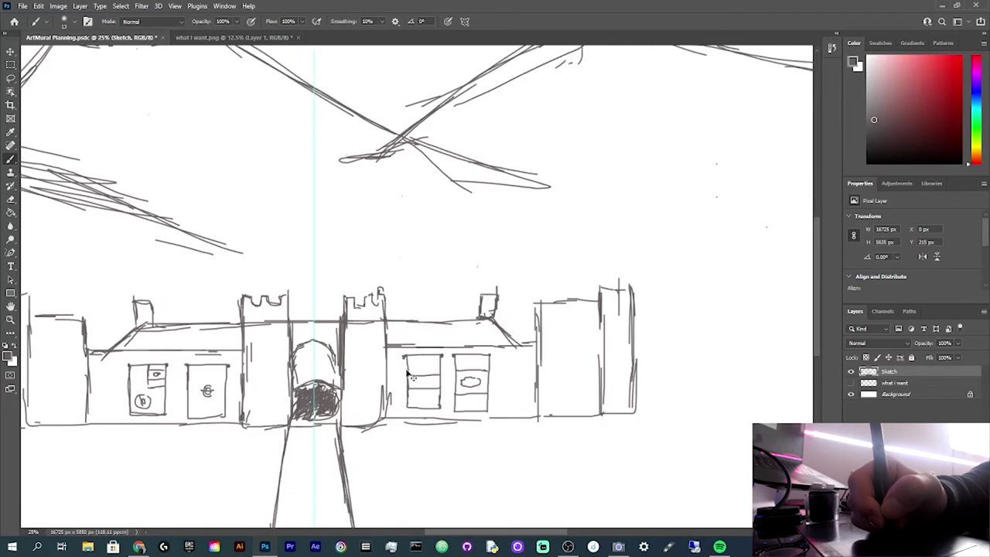
pyautogui.moveTo(403, 531); pyautogui.dragTo(395, 532)
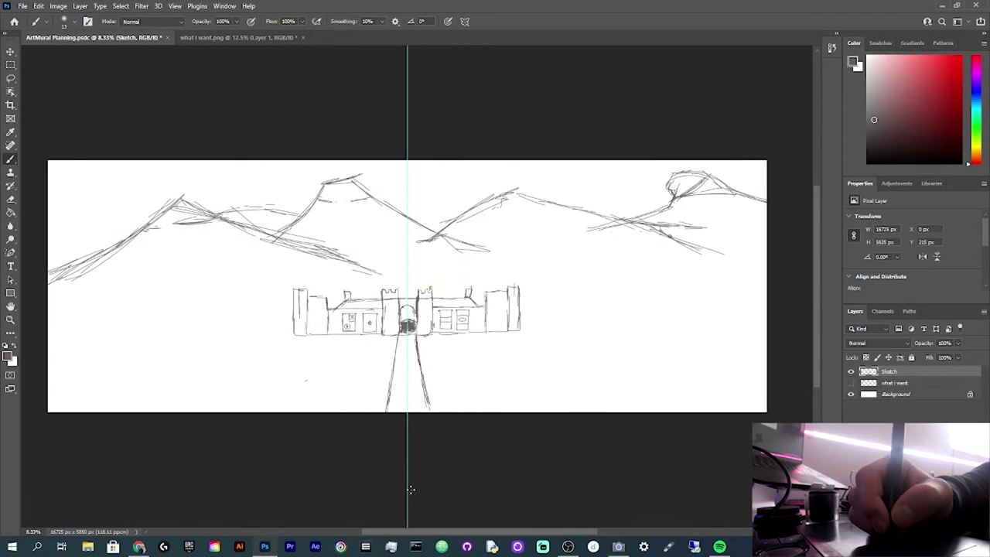
pyautogui.moveTo(381, 291); pyautogui.dragTo(381, 270)
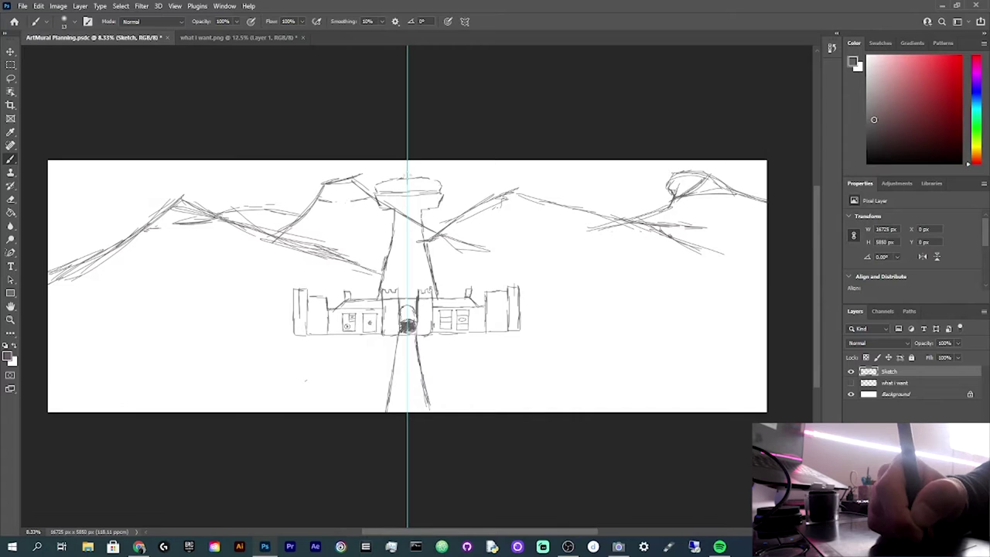
# Step: In what i want.png, circle and tick the Calgary tower and flag notes, tick the armouries note, and write "Bow river" beneath the list
pyautogui.click(247, 37)
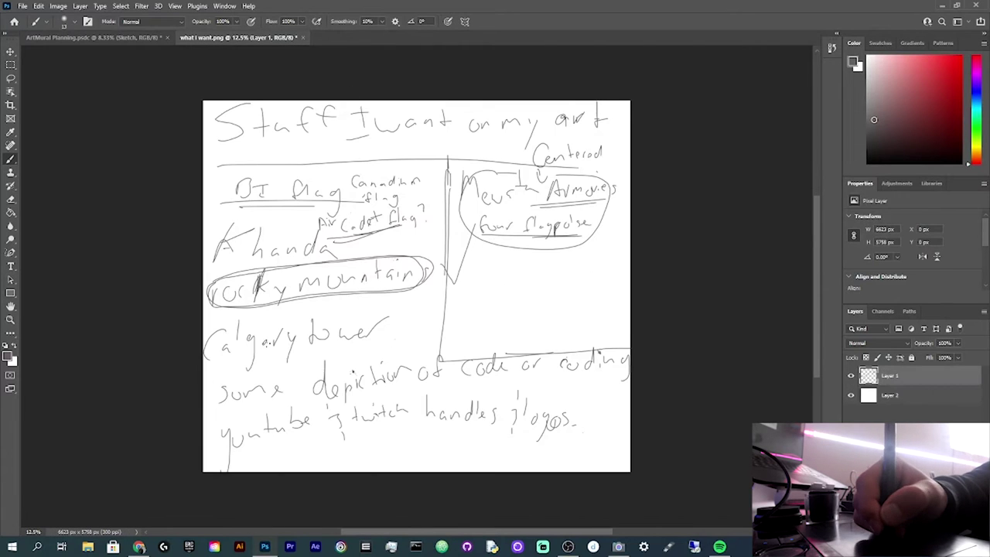
pyautogui.moveTo(225, 321)
pyautogui.mouseDown()
pyautogui.moveTo(278, 365)
pyautogui.moveTo(210, 314)
pyautogui.mouseUp()
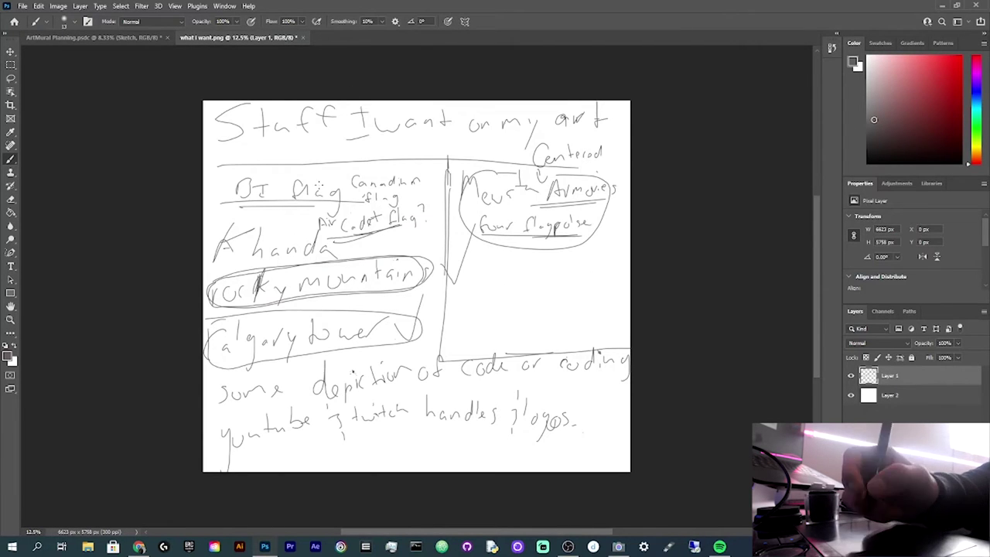
pyautogui.moveTo(311, 164)
pyautogui.mouseDown()
pyautogui.moveTo(360, 256)
pyautogui.moveTo(387, 164)
pyautogui.mouseUp()
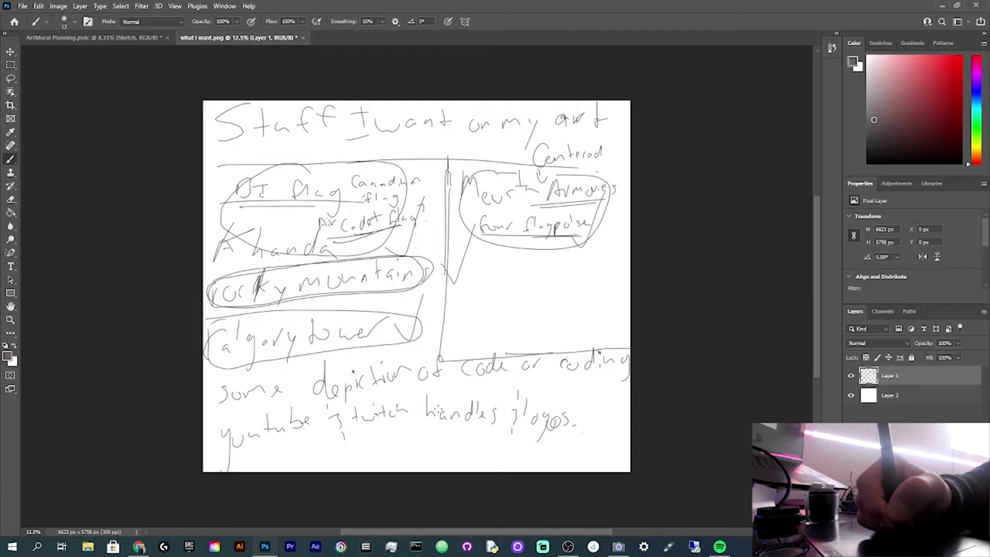
pyautogui.hotkey('ctrl', 'Tab')
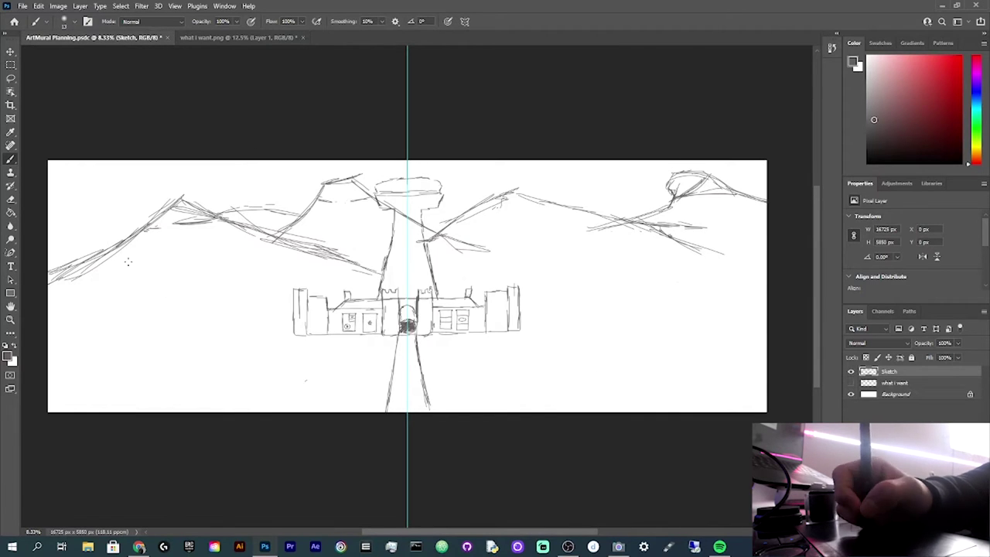
pyautogui.hotkey('ctrl', 'Tab')
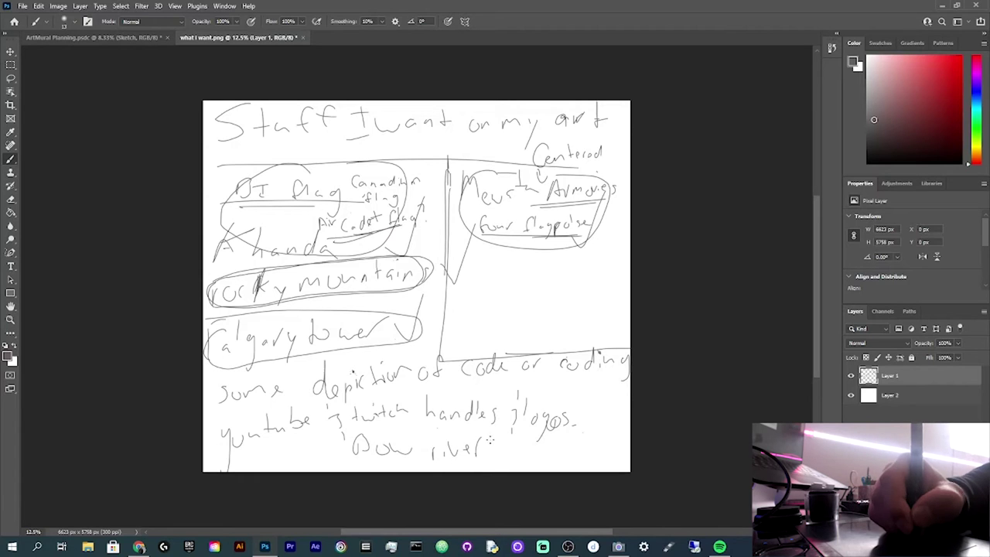
# Step: Add a new layer above Layer 1 in what i want.png and name it "map overlay"
pyautogui.click(943, 532)
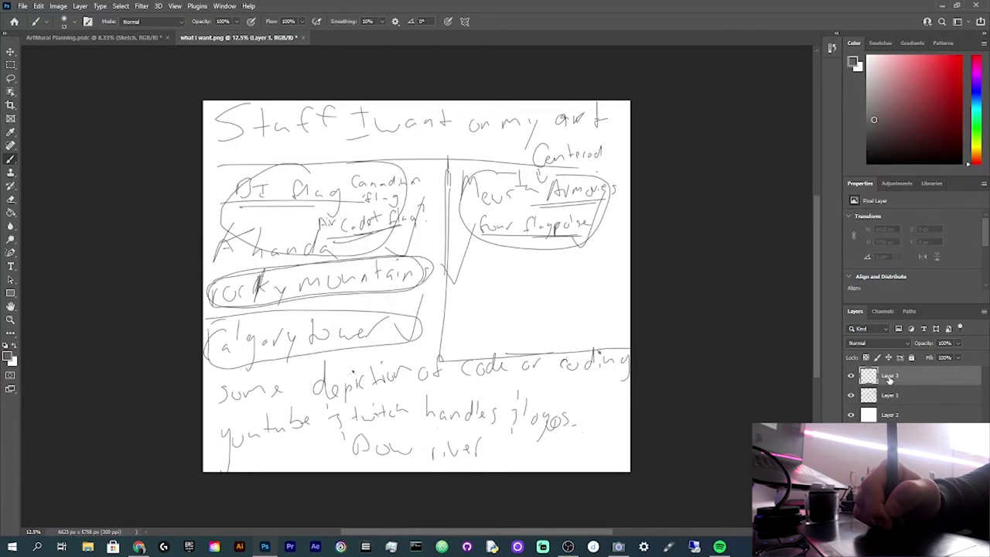
pyautogui.doubleClick(889, 376)
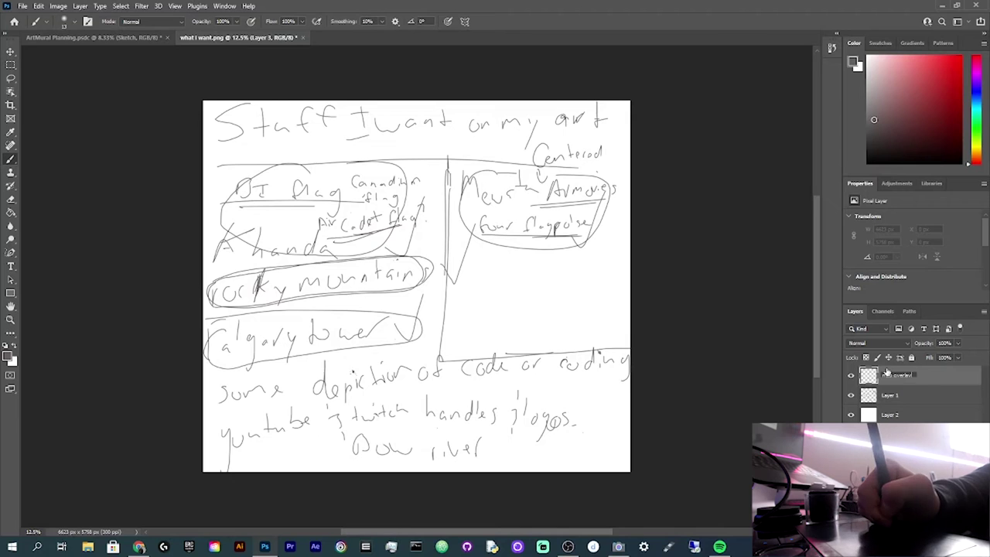
pyautogui.press('Return')
# Step: Switch to Chrome and search Google for "bow river map" in a new tab
pyautogui.hotkey('alt', 'Tab')
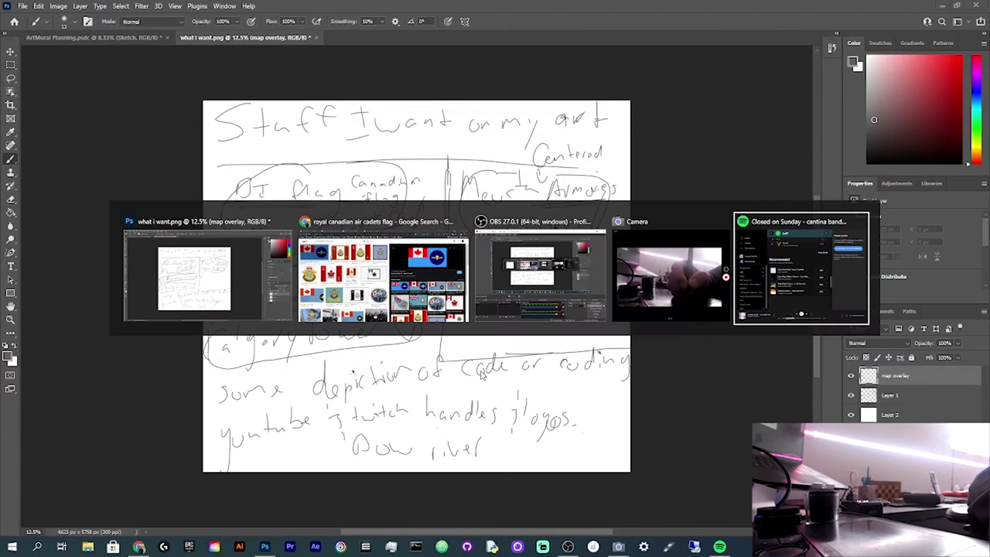
pyautogui.hotkey('ctrl', 't')
pyautogui.write('bow riv')
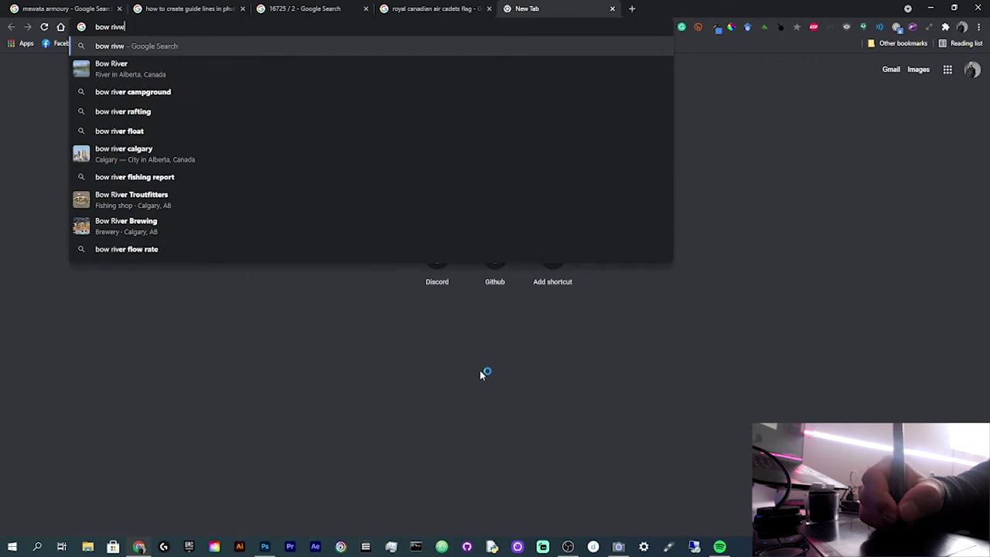
pyautogui.write('er map')
pyautogui.press('Return')
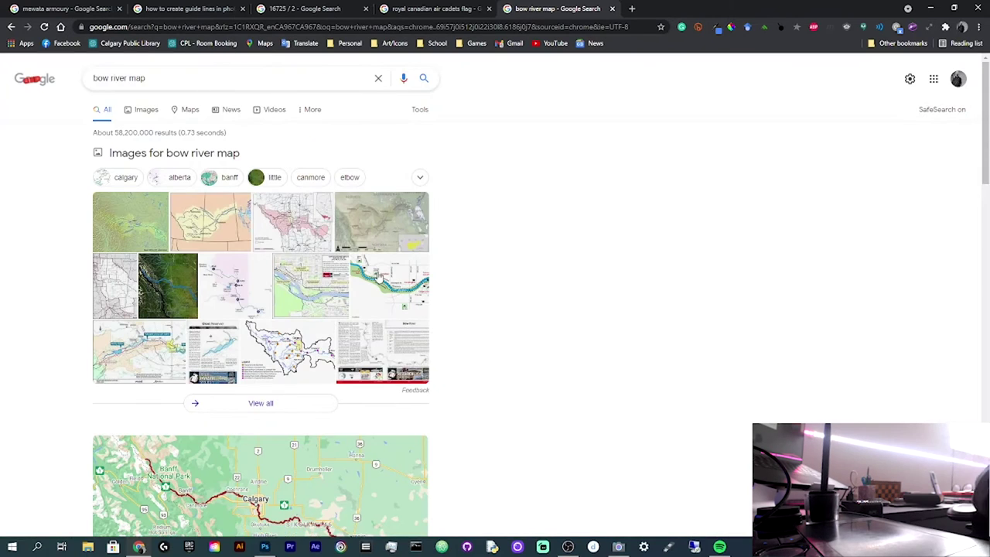
# Step: Refine the search to "bow river map calgary" and open it in Google Maps
pyautogui.click(171, 70)
pyautogui.write('calgary')
pyautogui.press('Return')
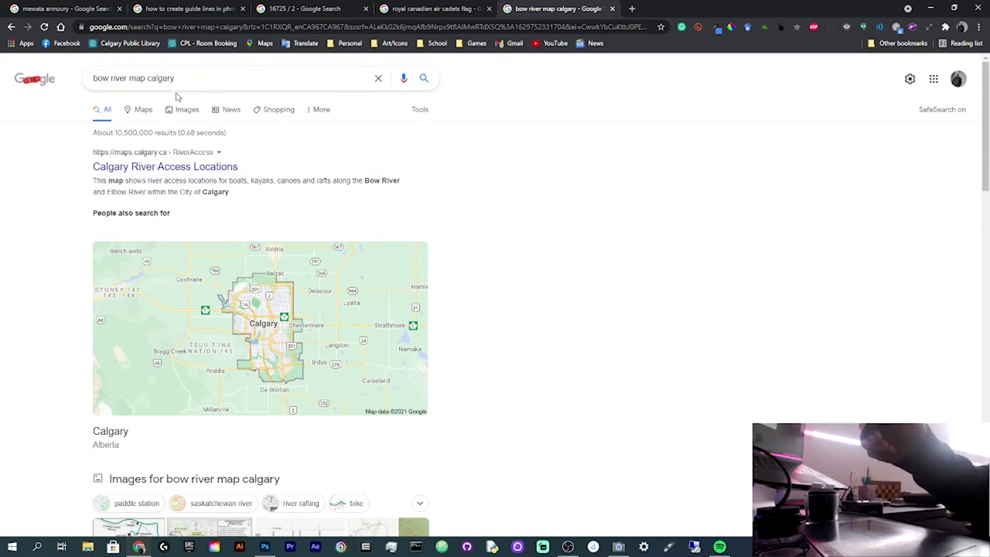
pyautogui.click(147, 110)
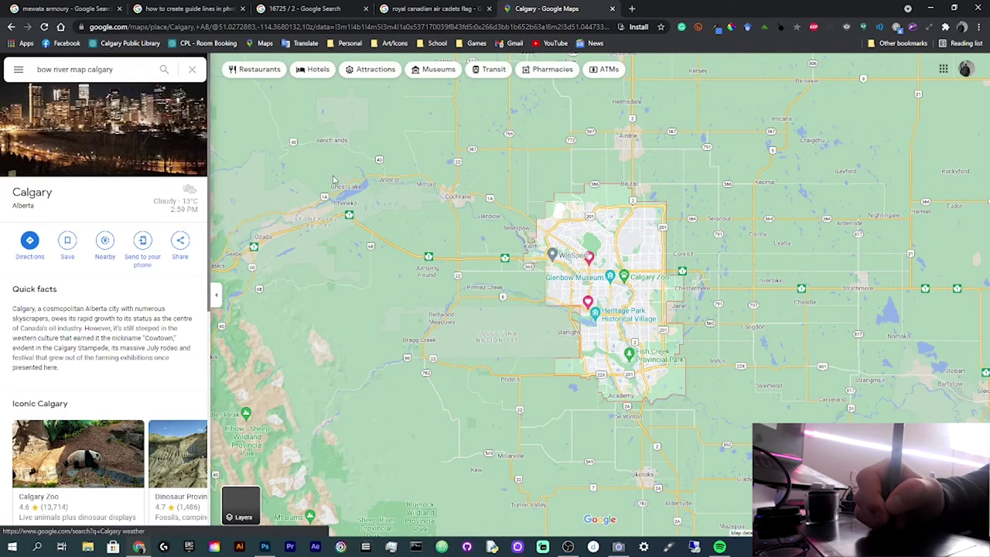
pyautogui.scroll(-2, 155, 364)
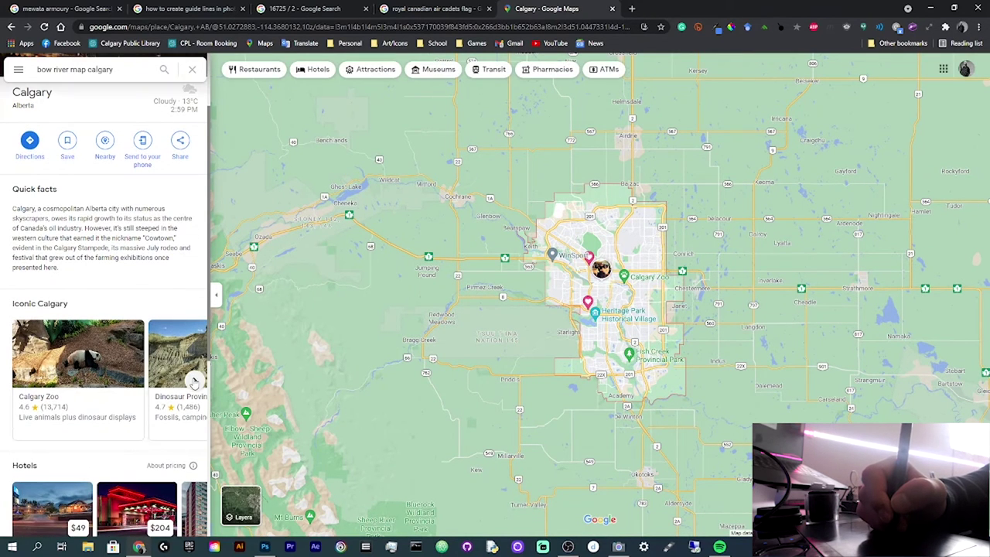
pyautogui.click(195, 380)
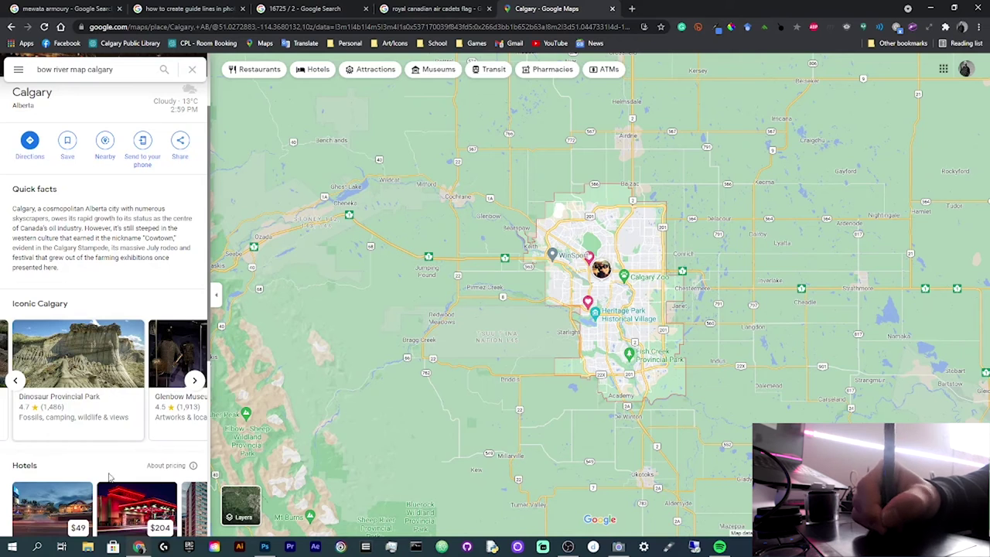
pyautogui.click(99, 390)
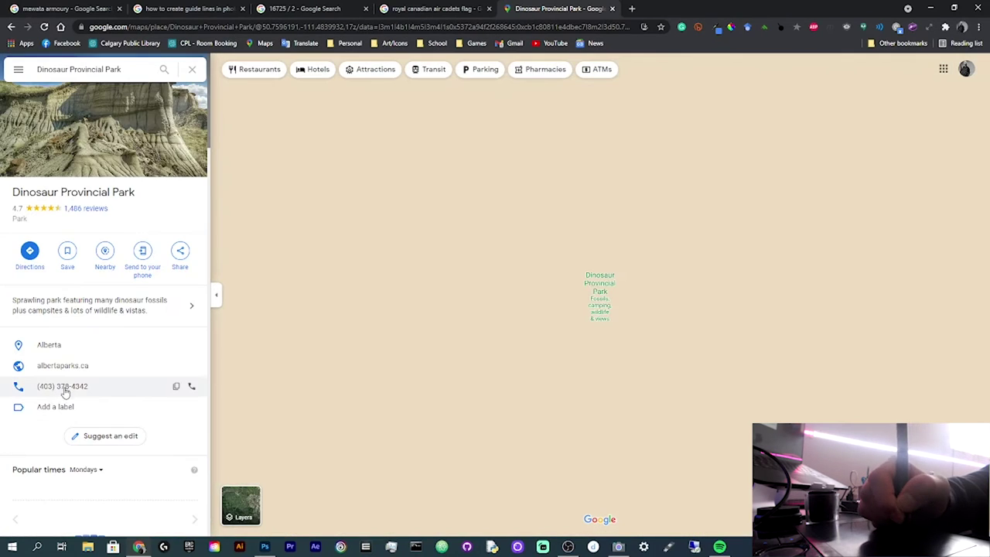
pyautogui.hotkey('alt', 'Left')
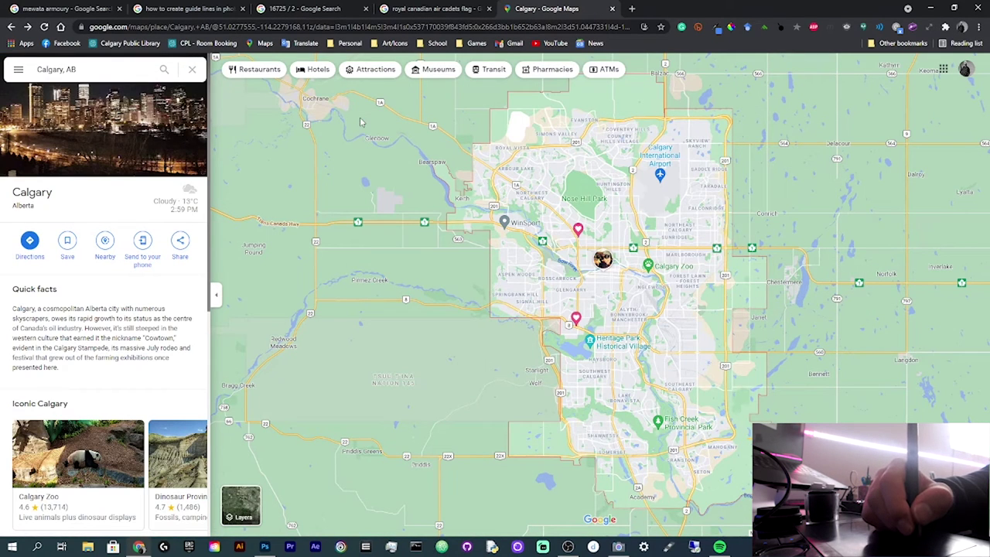
pyautogui.hotkey('ctrl', '+')
pyautogui.hotkey('ctrl', '+')
pyautogui.hotkey('ctrl', '+')
pyautogui.hotkey('ctrl', '+')
pyautogui.hotkey('ctrl', '+')
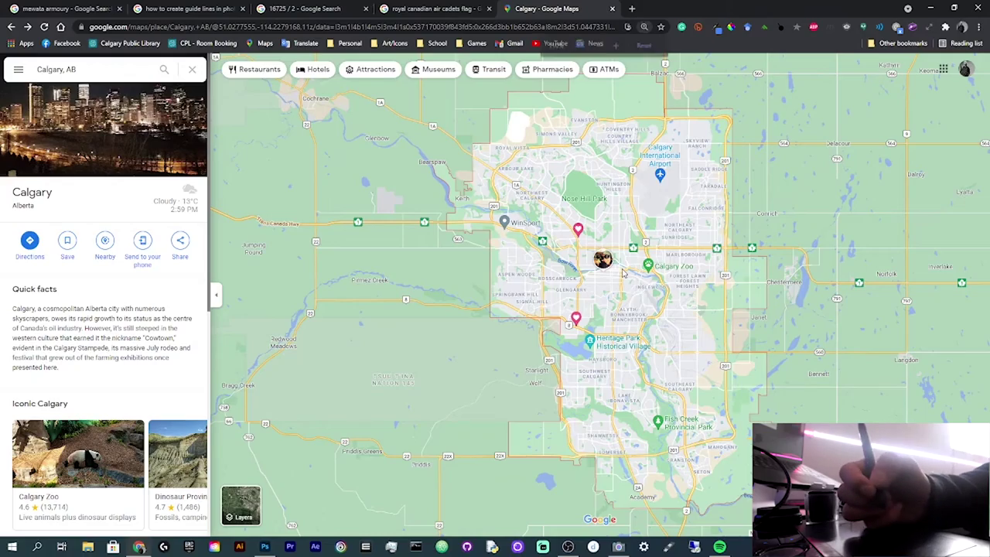
pyautogui.hotkey('ctrl', '-')
pyautogui.hotkey('ctrl', '-')
pyautogui.hotkey('ctrl', '-')
pyautogui.hotkey('ctrl', '-')
pyautogui.hotkey('ctrl', '-')
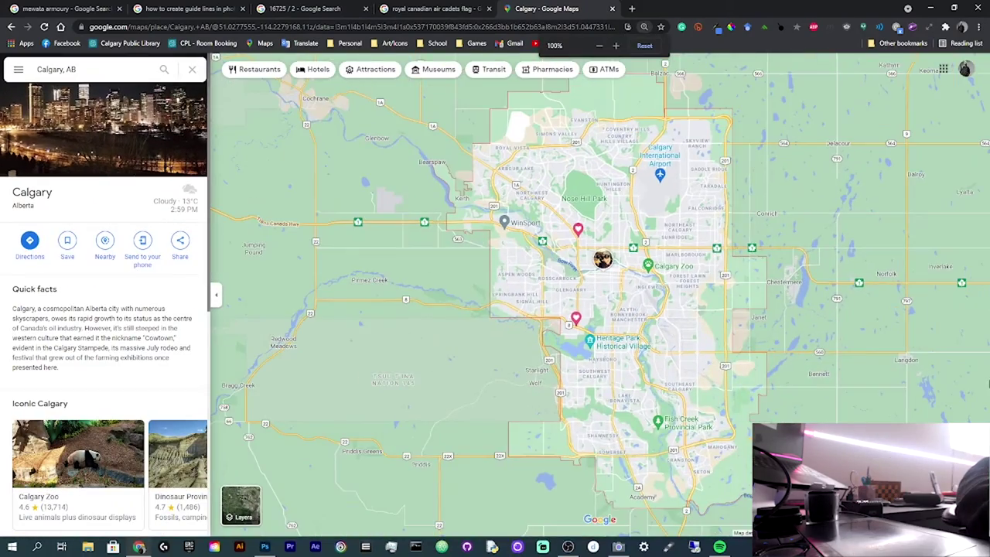
# Step: Frame the Google map on the Bow River through central Calgary and clear the Calgary place search
pyautogui.scroll(3, 623, 273)
pyautogui.hotkey('ctrl', '+')
pyautogui.hotkey('ctrl', '+')
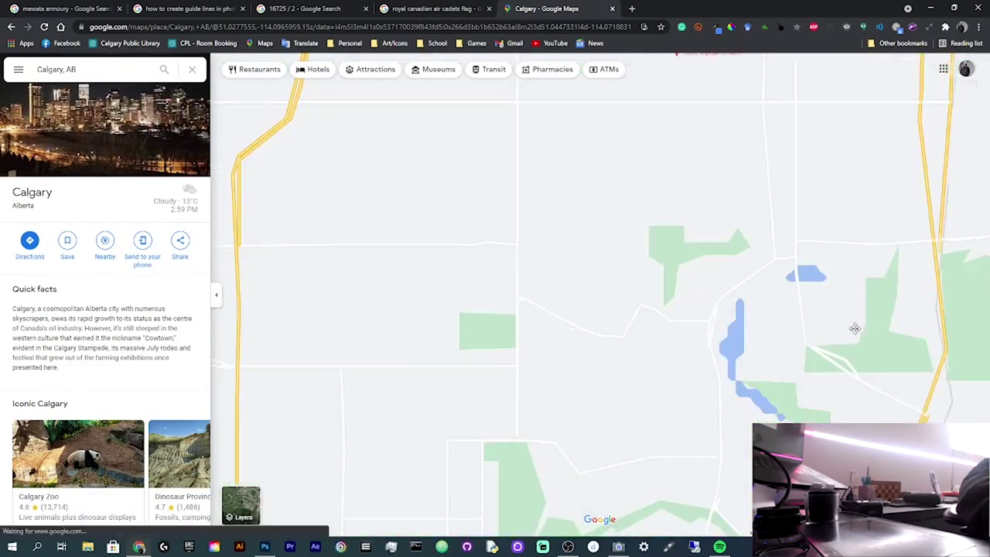
pyautogui.moveTo(855, 330); pyautogui.dragTo(809, 495)
pyautogui.moveTo(815, 302); pyautogui.dragTo(765, 354)
pyautogui.hotkey('ctrl', '-')
pyautogui.hotkey('ctrl', '-')
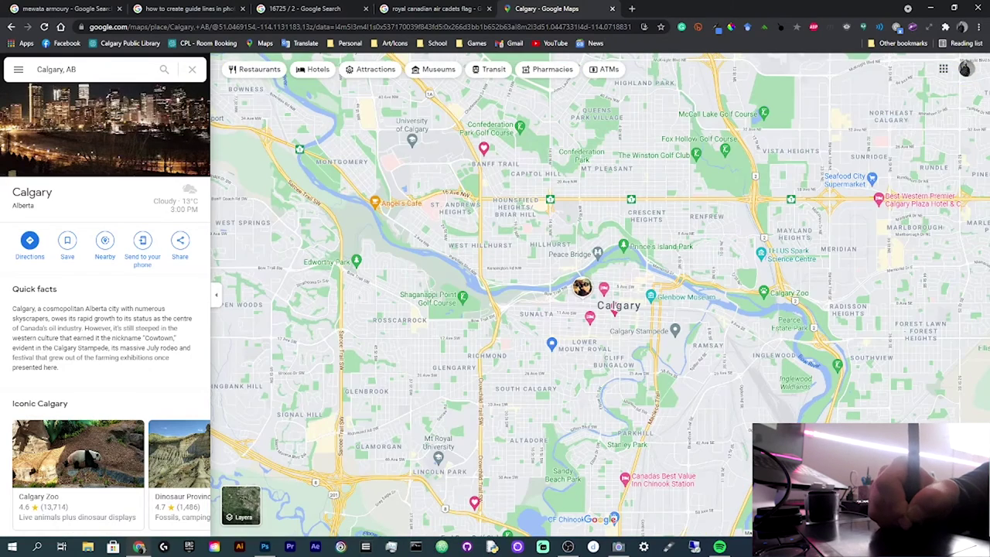
pyautogui.click(192, 68)
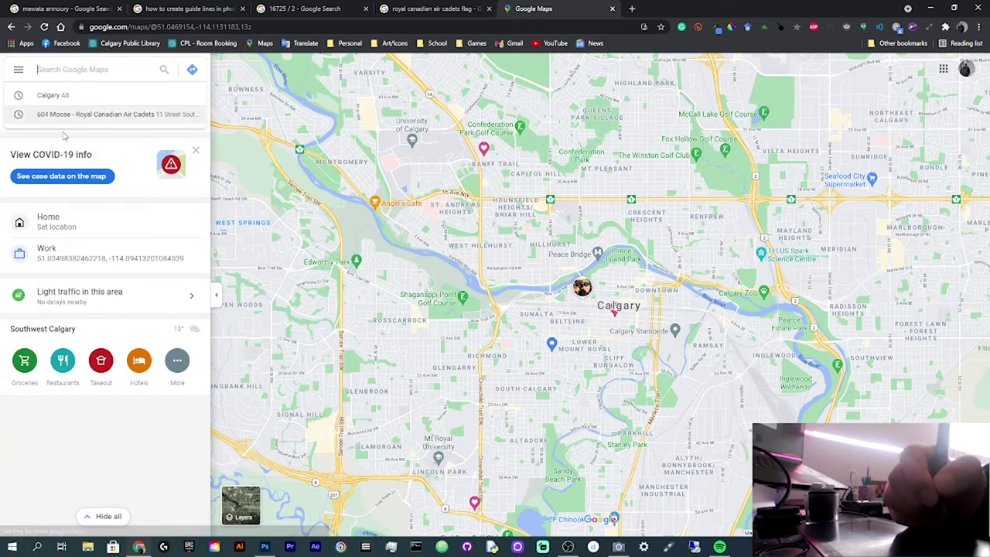
# Step: Try the Terrain and Biking map details on the default Calgary map
pyautogui.click(388, 501)
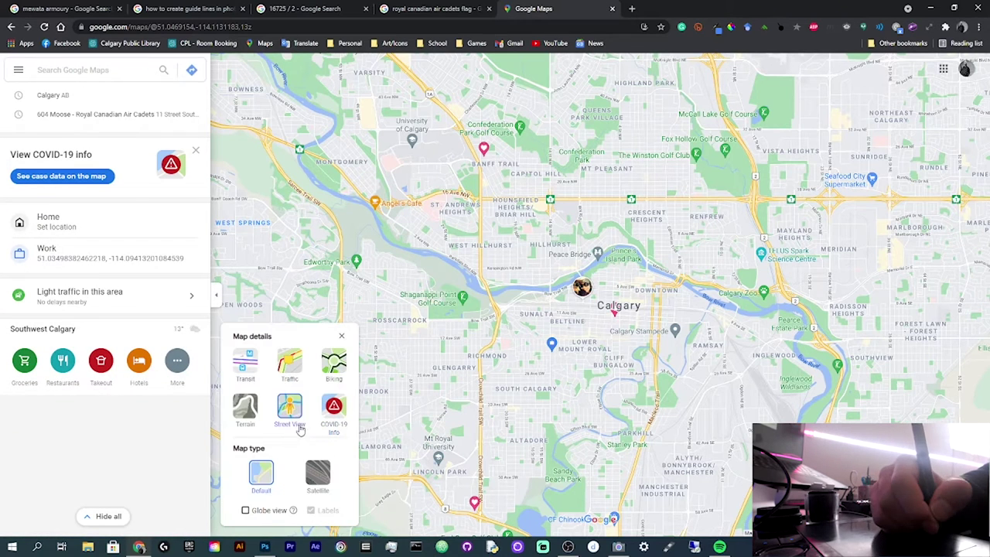
pyautogui.click(249, 375)
pyautogui.click(248, 375)
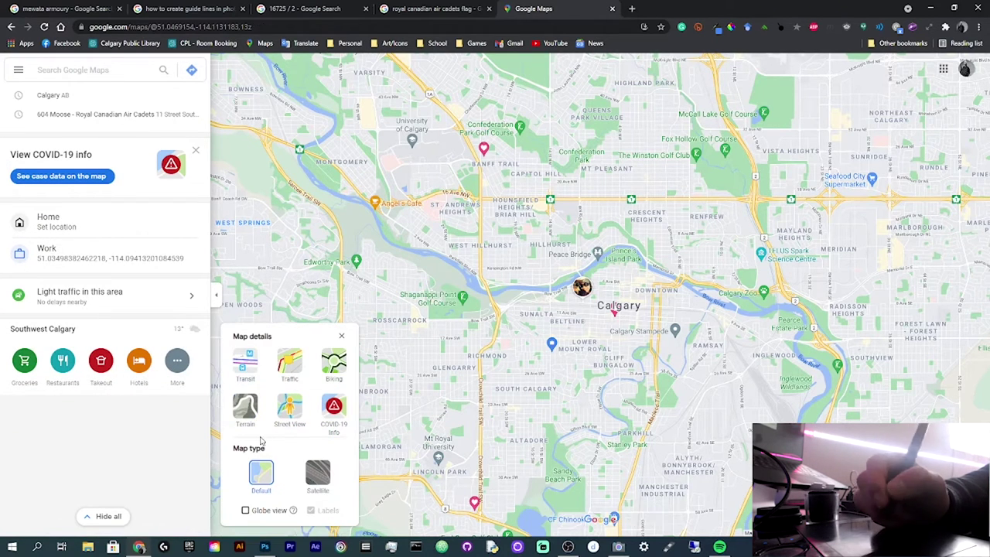
pyautogui.click(256, 427)
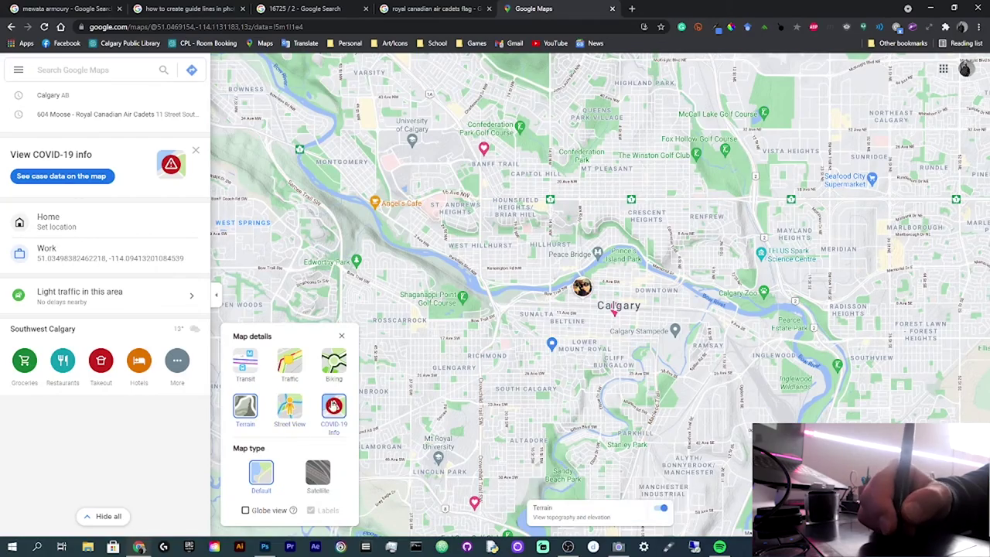
pyautogui.click(334, 406)
pyautogui.click(332, 363)
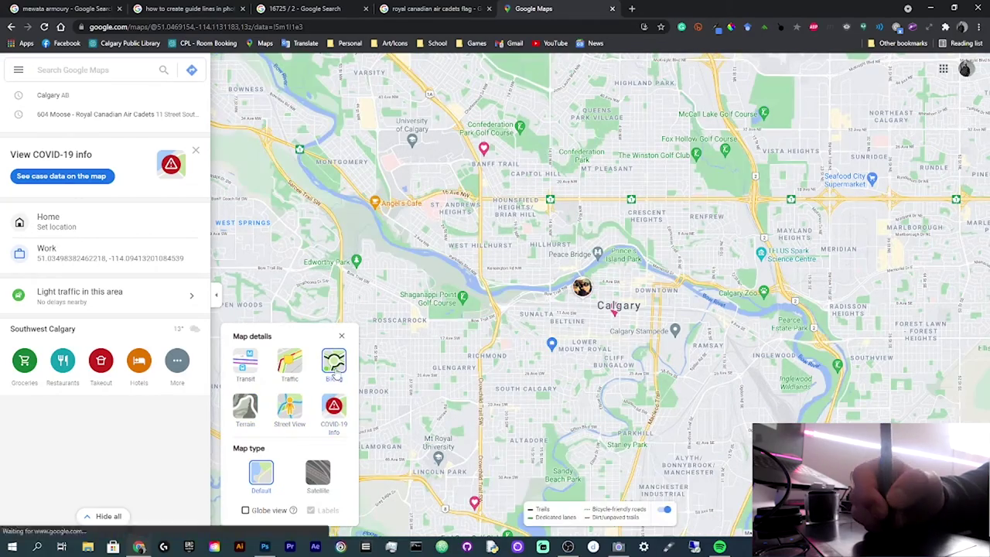
pyautogui.click(333, 363)
# Step: Set the map type to Satellite with Labels off and close the map details
pyautogui.click(317, 472)
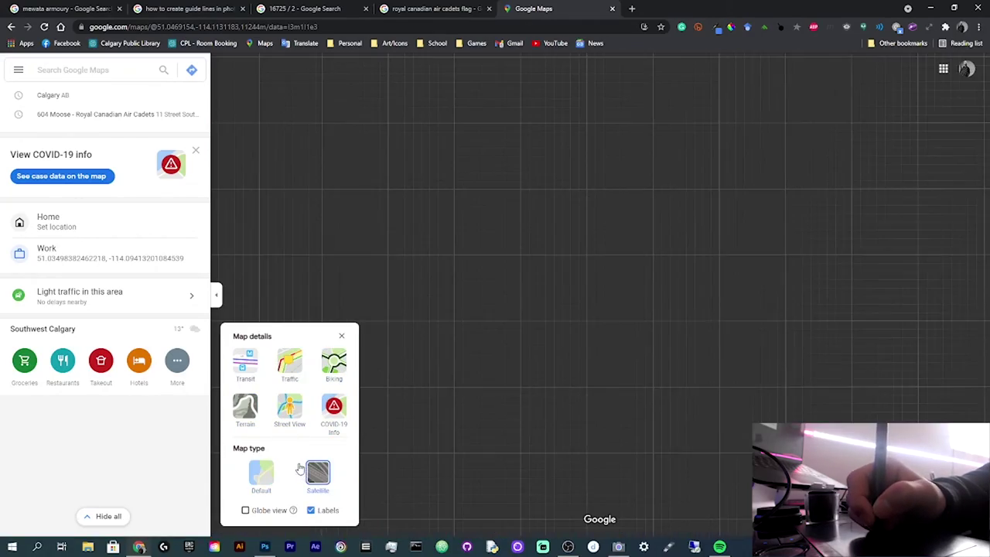
pyautogui.click(271, 472)
pyautogui.click(311, 510)
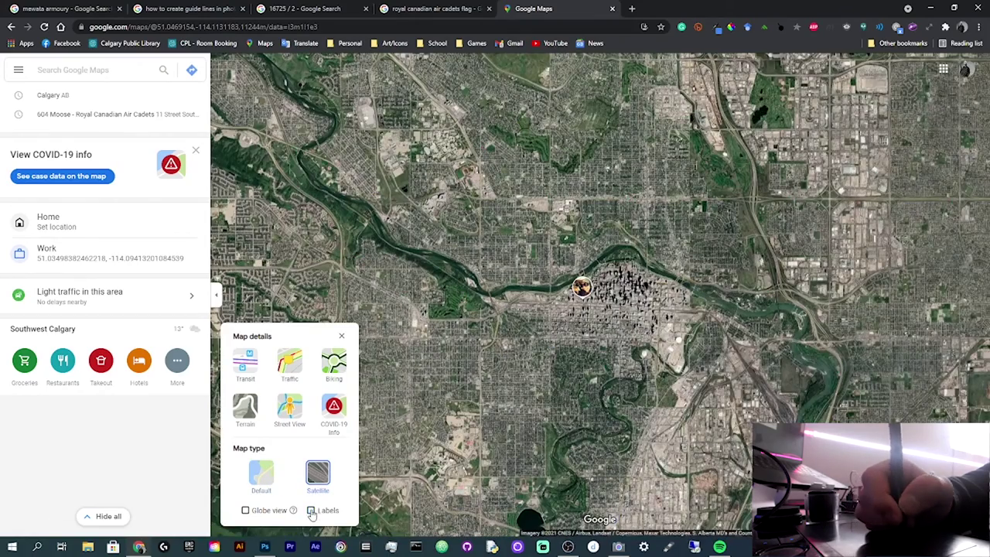
pyautogui.click(261, 473)
pyautogui.click(317, 474)
pyautogui.click(311, 510)
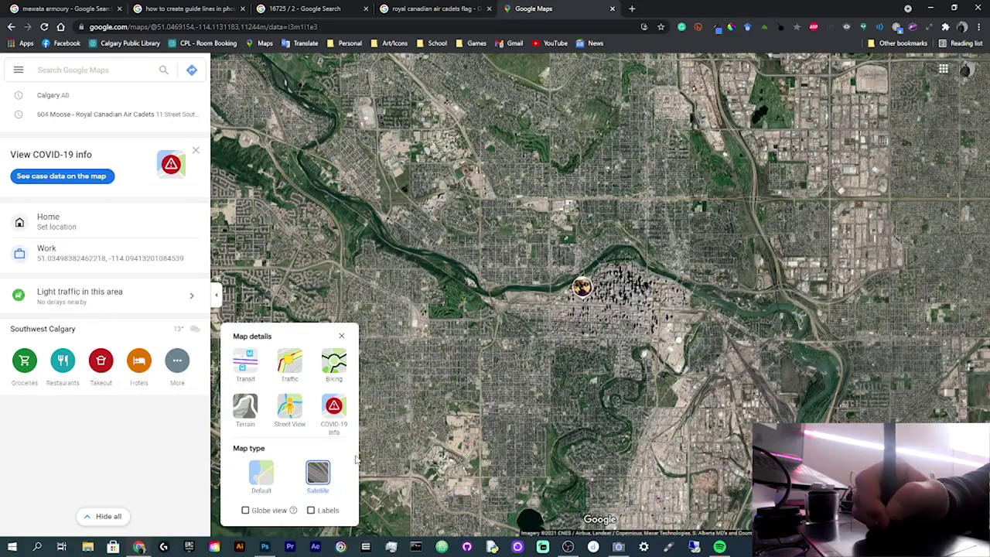
pyautogui.click(342, 336)
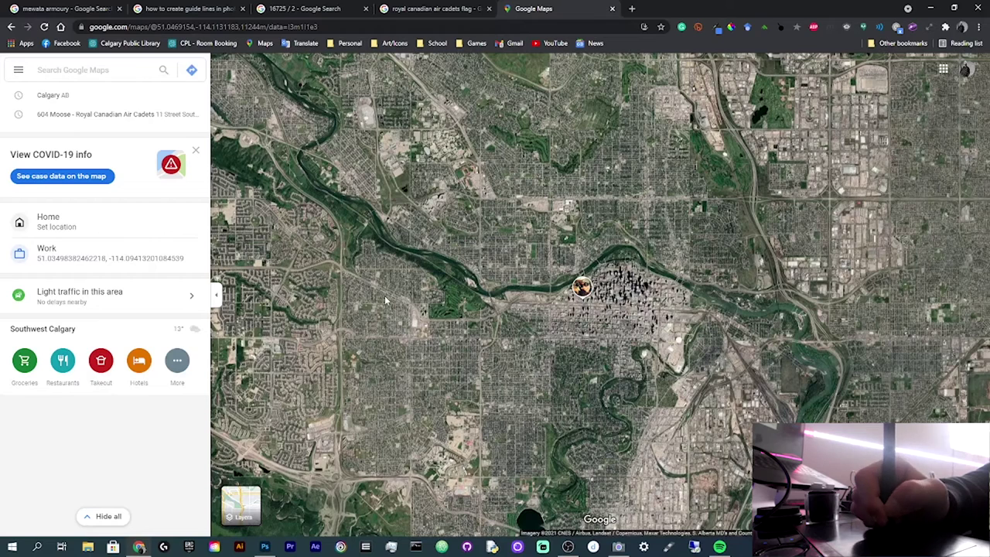
# Step: Try capturing the satellite map with Snipping Tool and discard the snip without saving
pyautogui.press('super')
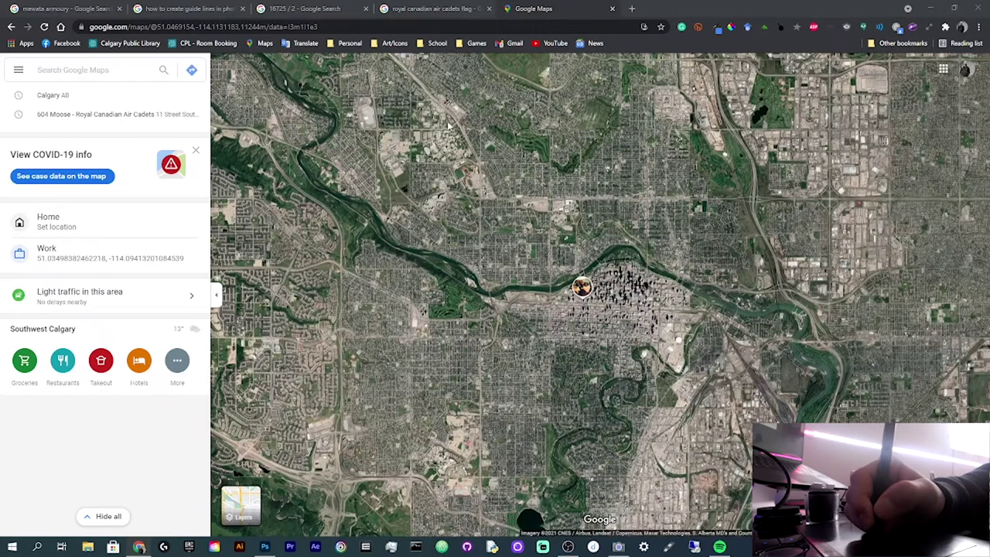
pyautogui.write('prin')
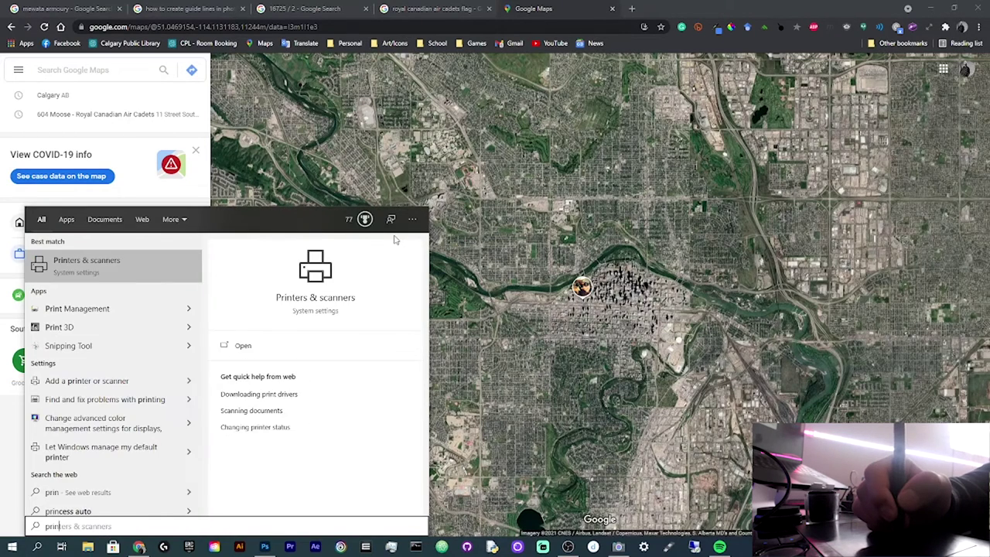
pyautogui.click(179, 346)
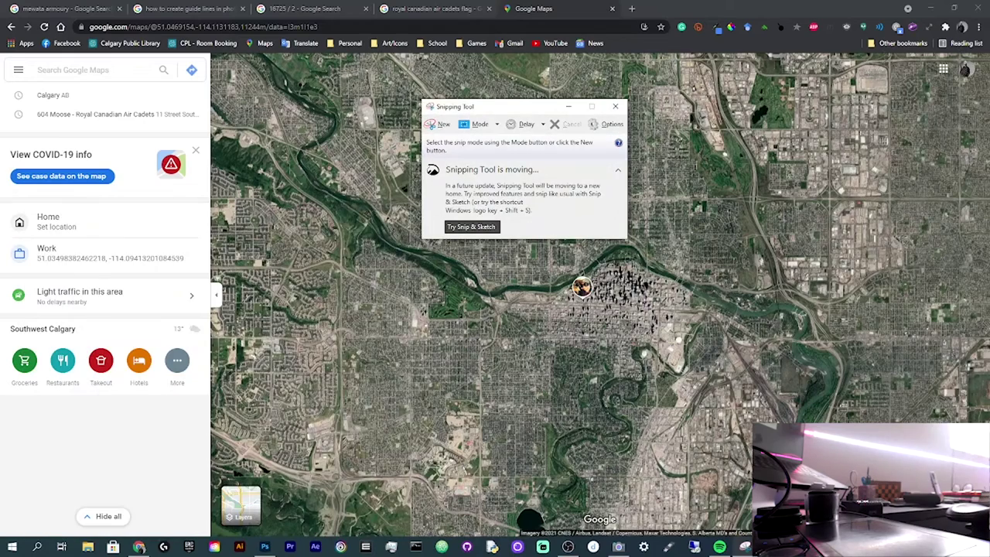
pyautogui.click(479, 228)
pyautogui.click(631, 26)
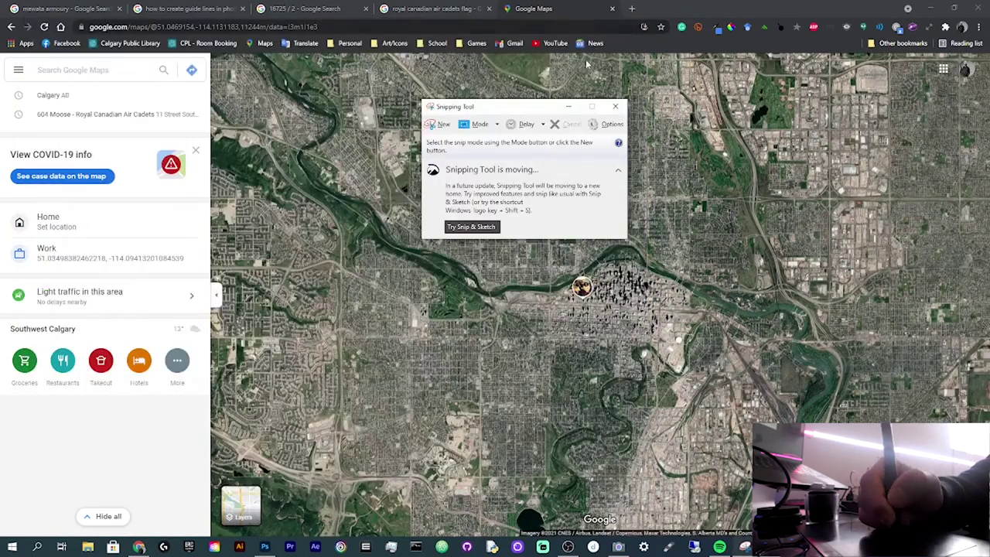
pyautogui.click(440, 124)
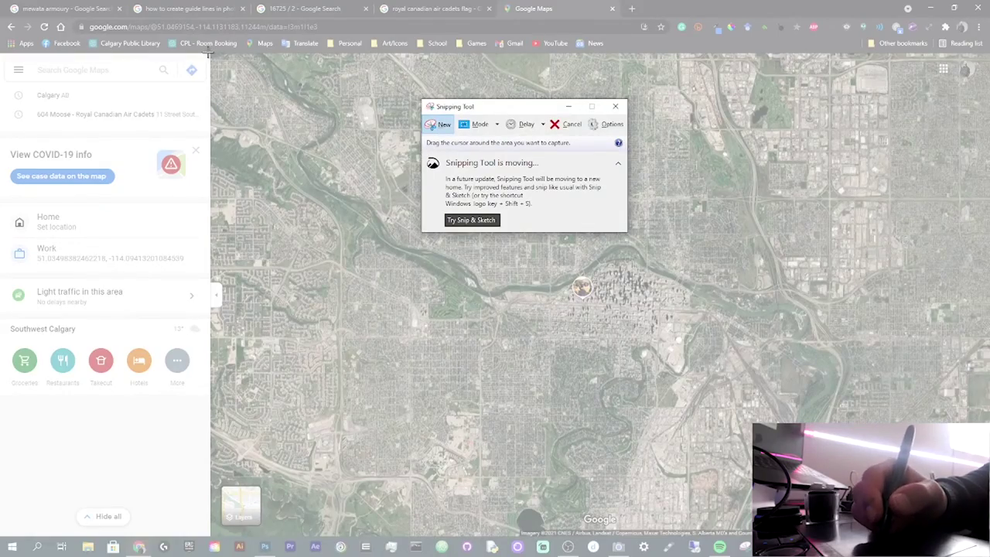
pyautogui.moveTo(210, 53); pyautogui.dragTo(685, 356)
pyautogui.click(731, 7)
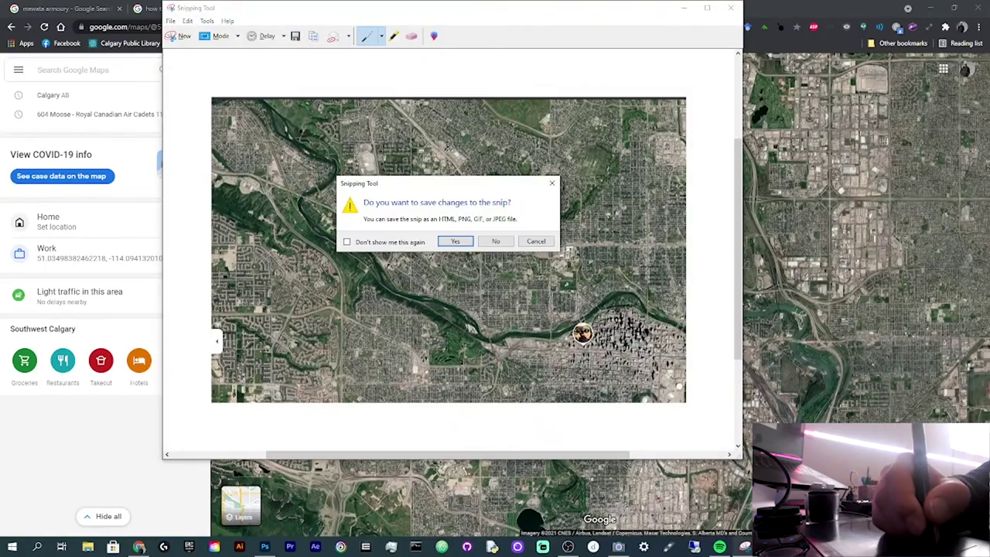
pyautogui.click(496, 242)
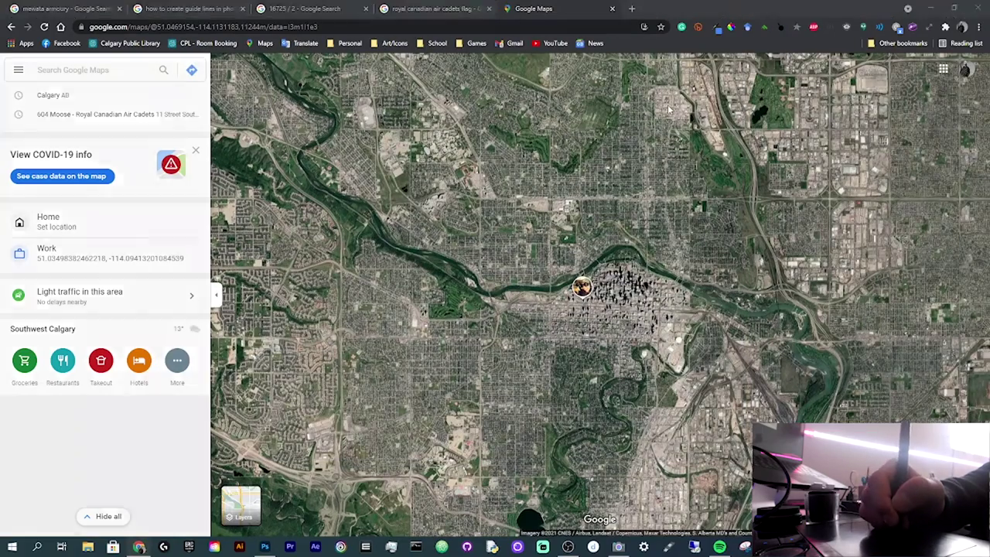
# Step: Capture the full satellite map area as a rectangular screen snip and open it in Snip & Sketch
pyautogui.press('super+shift+s')
pyautogui.moveTo(210, 53); pyautogui.dragTo(851, 336)
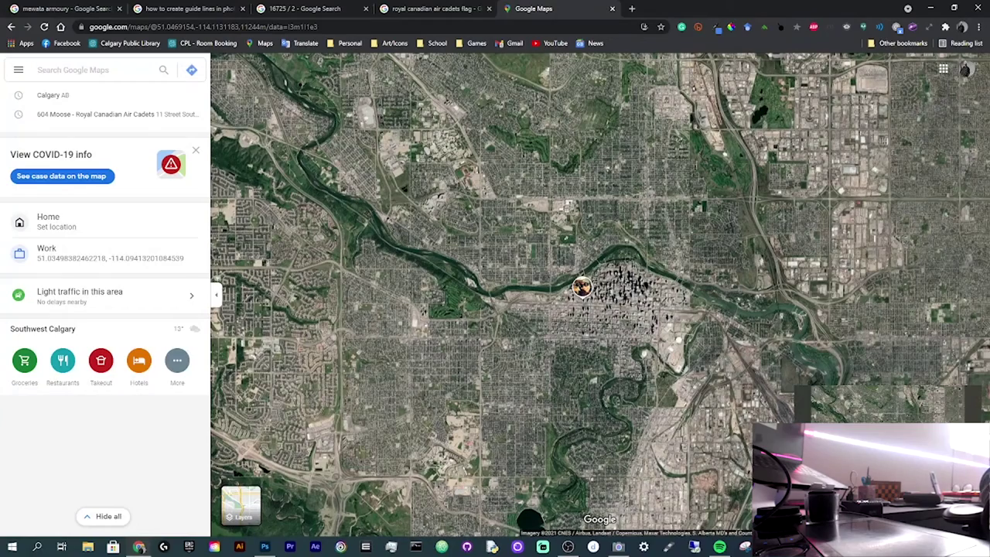
pyautogui.click(886, 456)
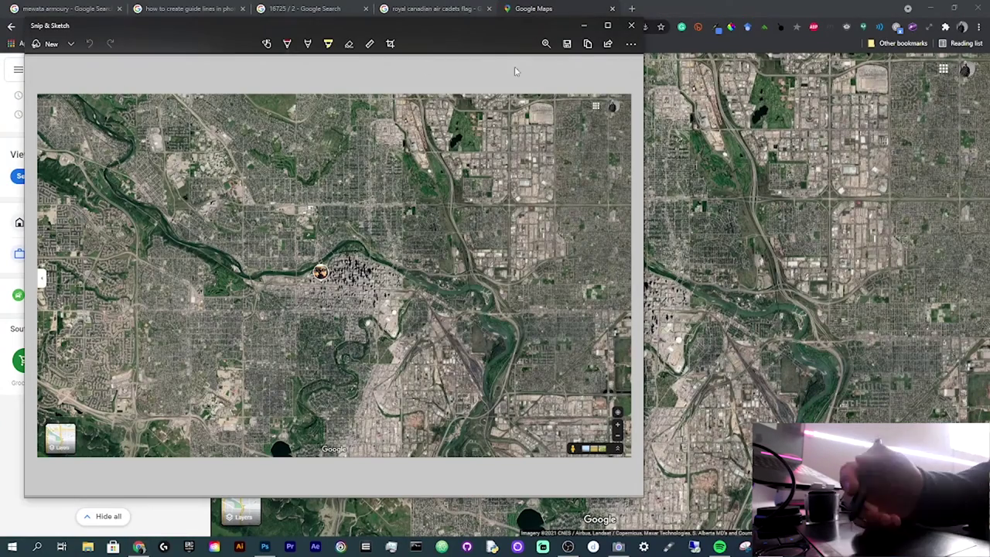
# Step: Save the snip as a PNG named "river overlay" in the Art Mural folder on drive D: and close Snip & Sketch
pyautogui.click(567, 44)
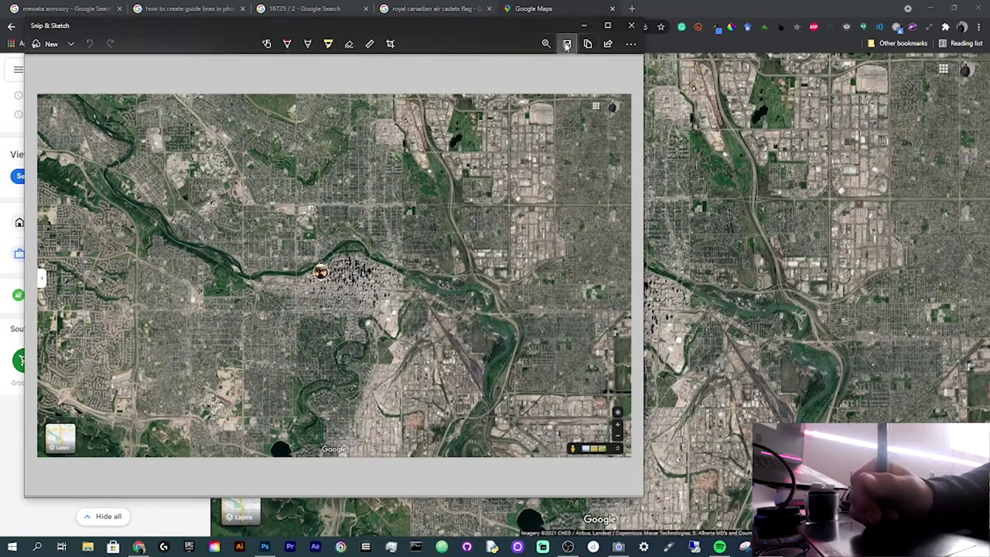
pyautogui.press('BackSpace')
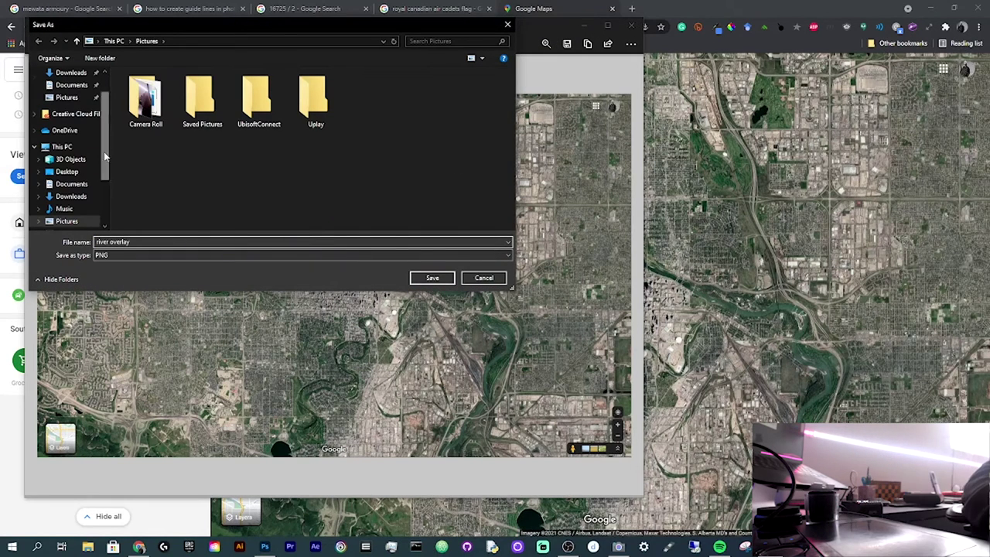
pyautogui.scroll(-3, 70, 155)
pyautogui.click(73, 170)
pyautogui.doubleClick(171, 109)
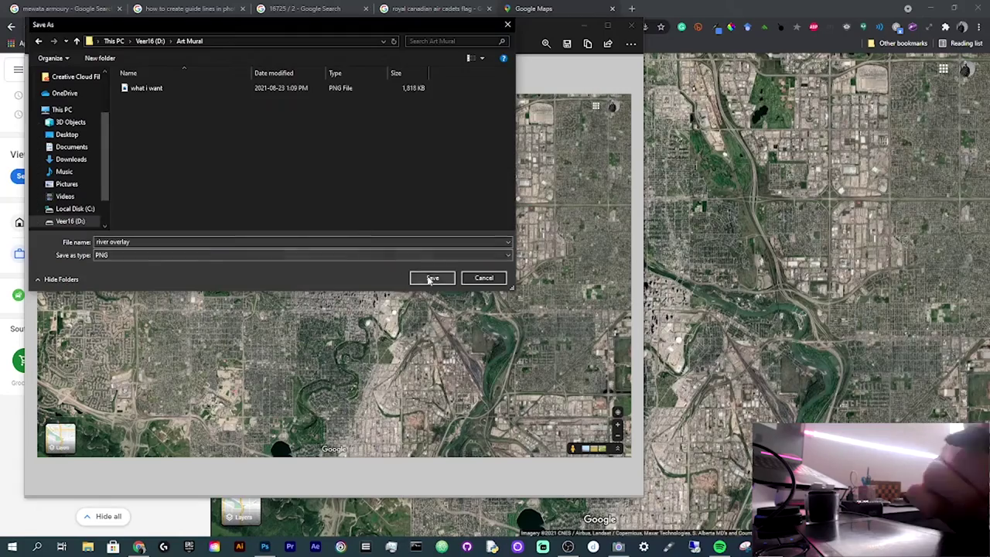
pyautogui.click(432, 277)
pyautogui.click(631, 26)
# Step: Switch to Photoshop and open river overlay.png as a document
pyautogui.click(265, 546)
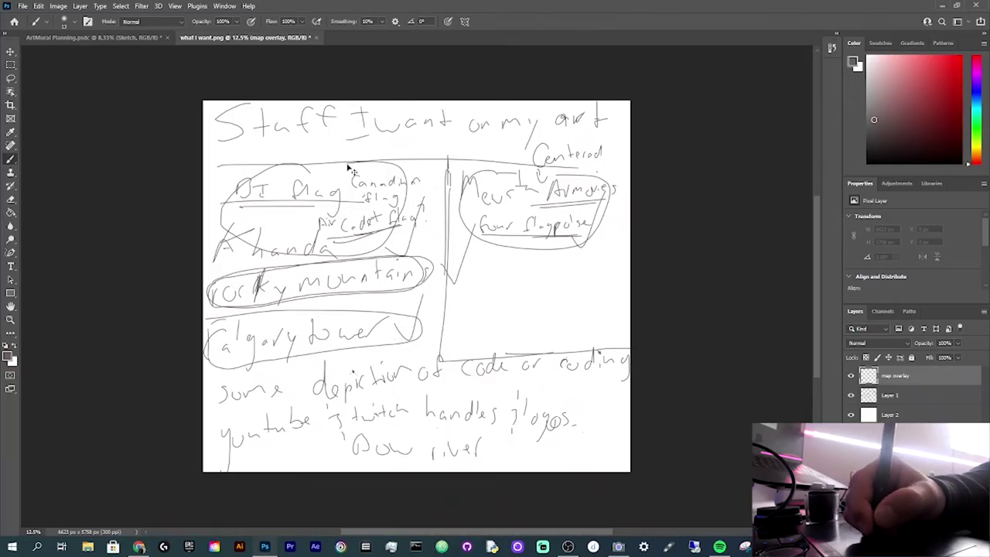
pyautogui.hotkey('ctrl', 'o')
pyautogui.doubleClick(124, 70)
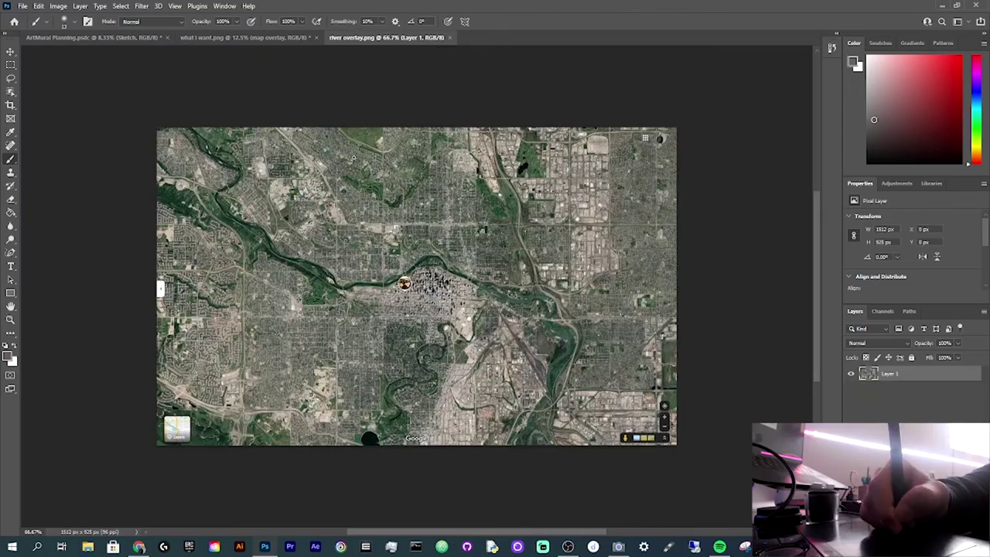
# Step: In ArtMural Planning.psdc, add a layer named "River Overlay" above Sketch and paste the satellite map into it
pyautogui.hotkey('ctrl', 'Tab')
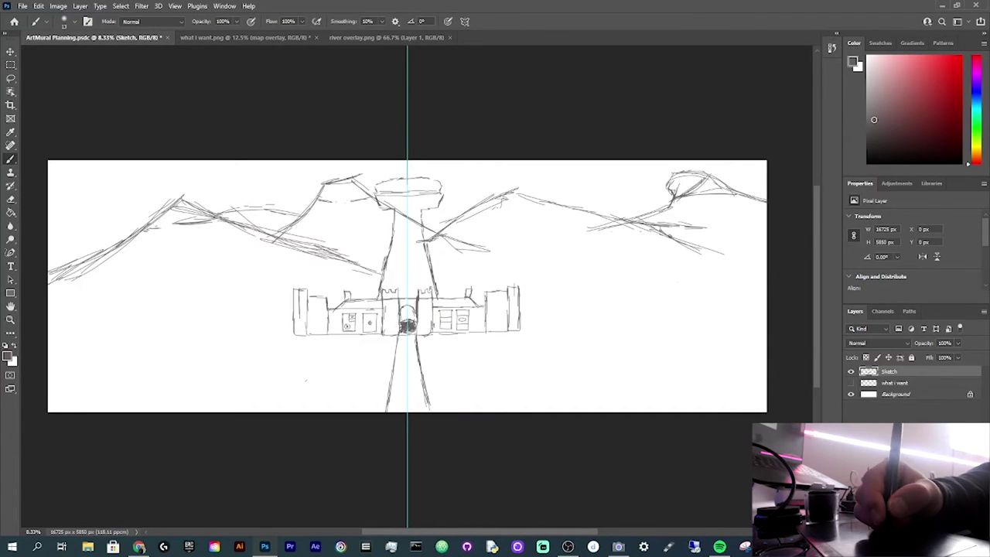
pyautogui.hotkey('ctrl', 'shift', 'alt', 'n')
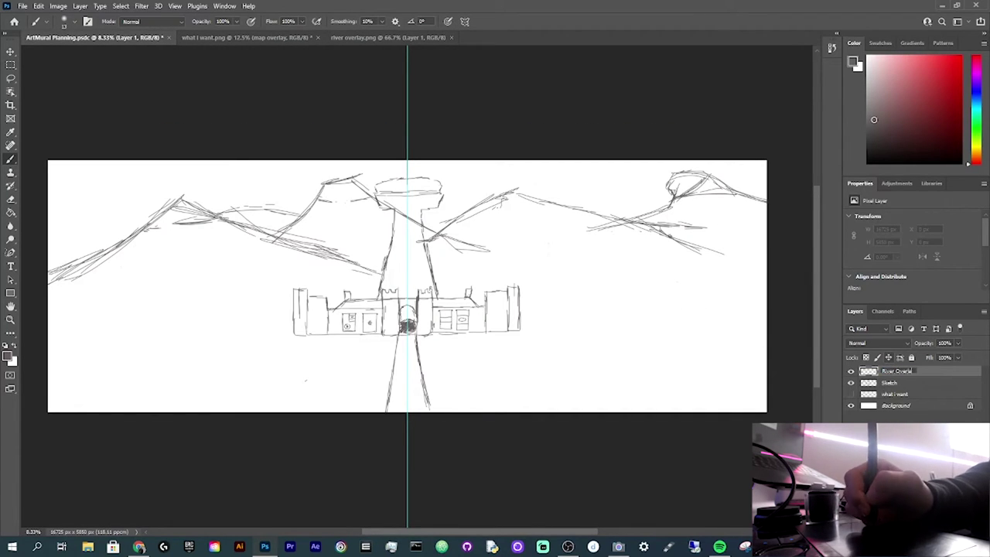
pyautogui.write('River Overlay')
pyautogui.press('Return')
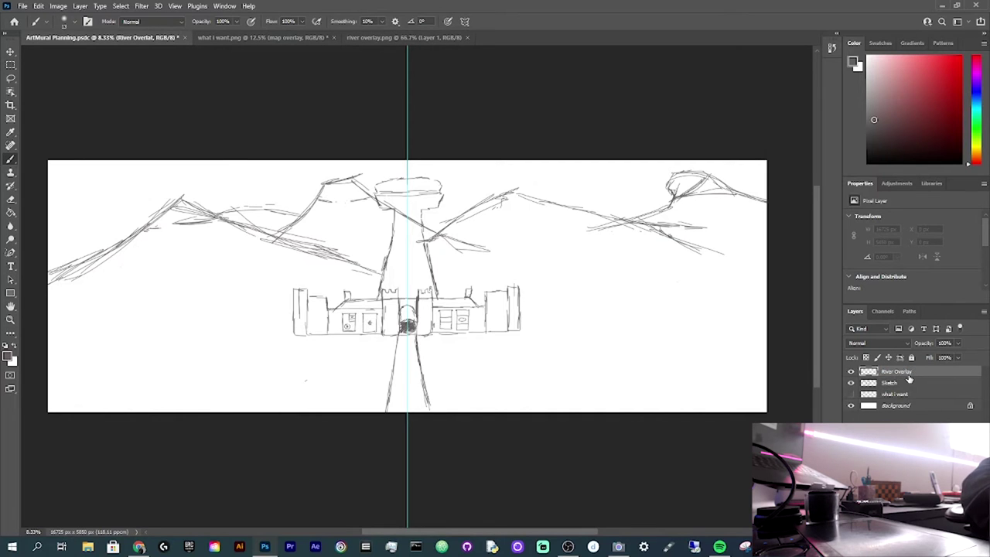
pyautogui.hotkey('ctrl', 'v')
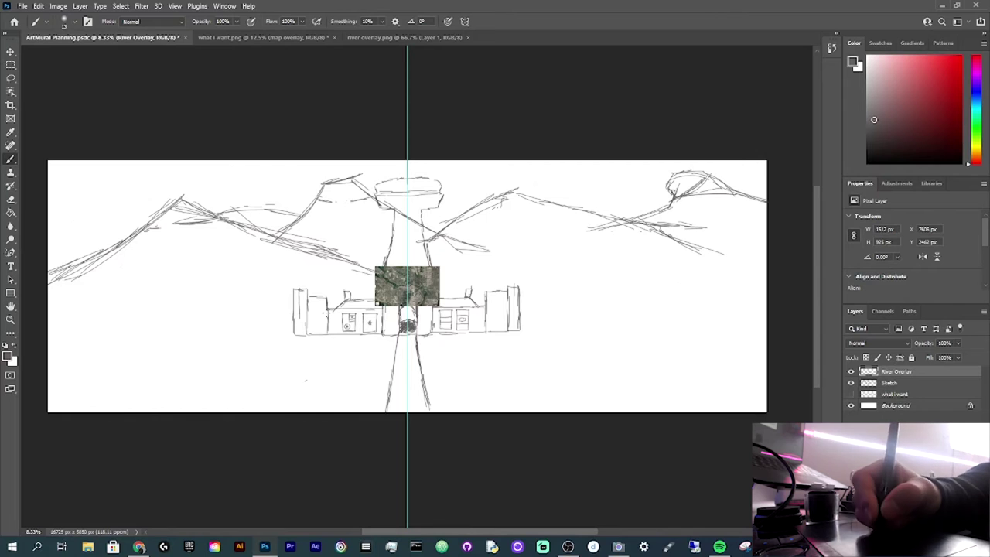
pyautogui.click(58, 5)
pyautogui.click(73, 82)
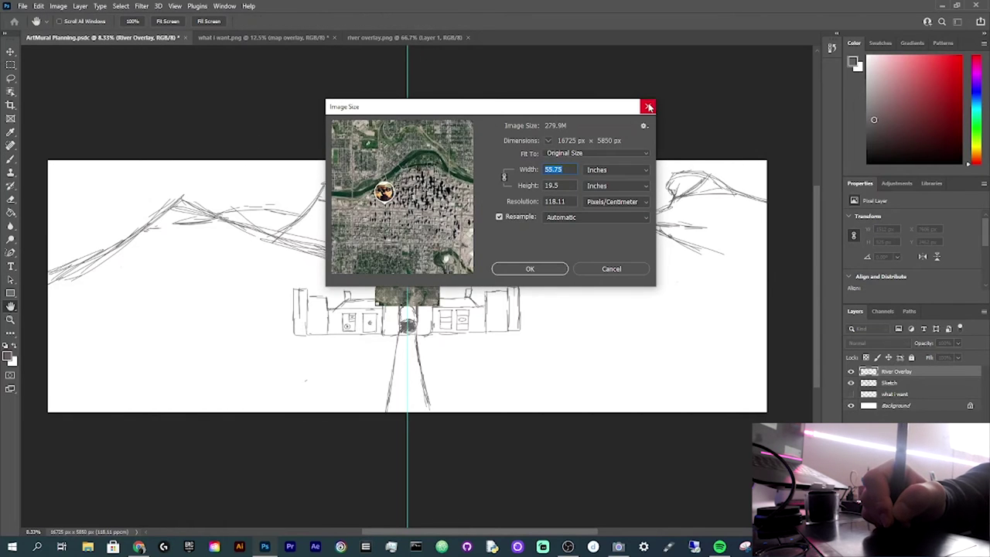
pyautogui.click(648, 107)
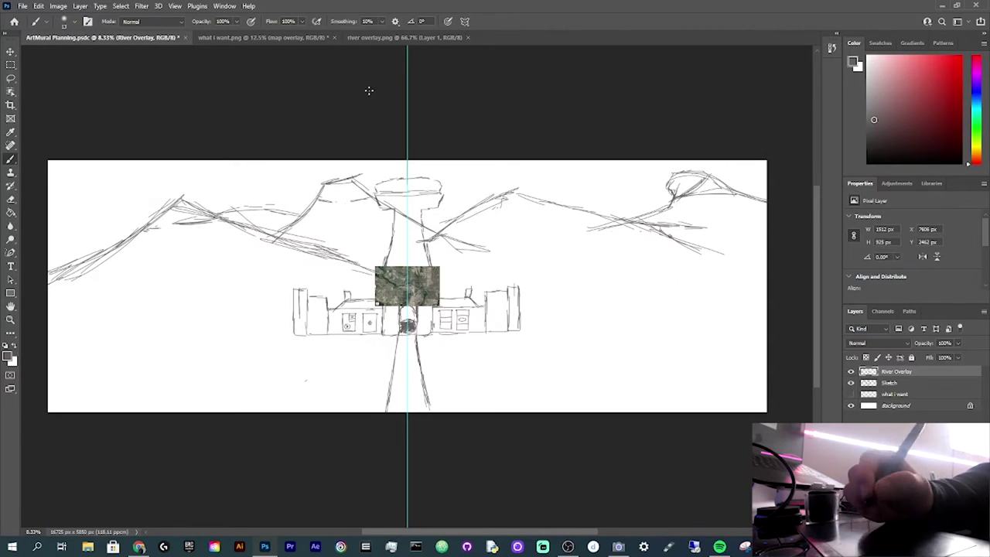
# Step: Free-transform the satellite map on the River Overlay layer so it fills the whole canvas, 16725 by 5850 px
pyautogui.click(22, 6)
pyautogui.moveTo(35, 6)
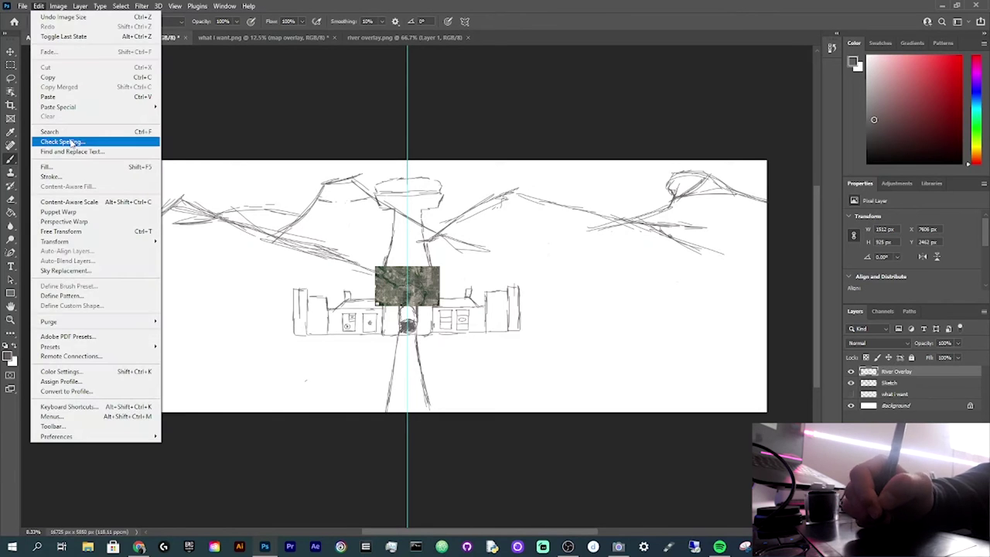
pyautogui.click(62, 231)
pyautogui.moveTo(375, 268); pyautogui.dragTo(240, 184)
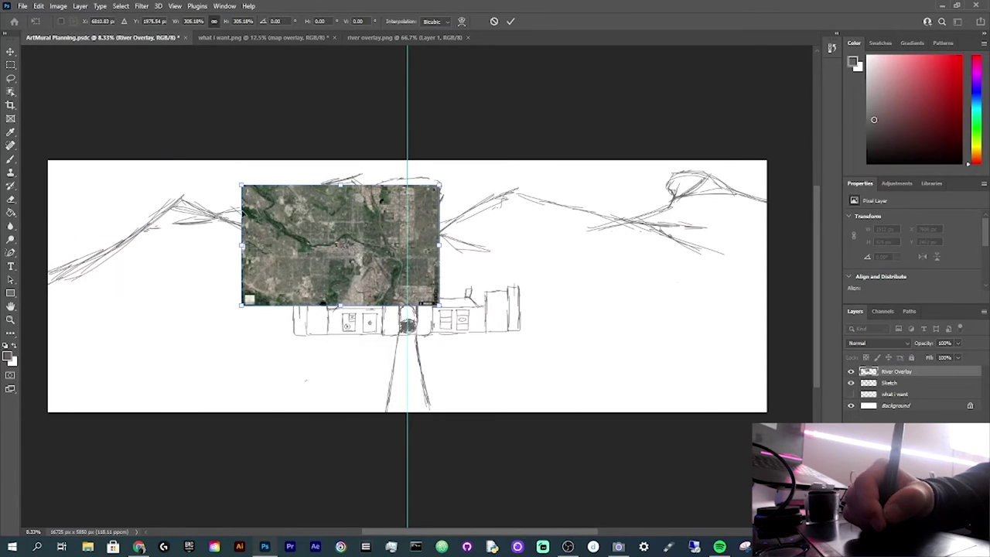
pyautogui.moveTo(331, 223); pyautogui.dragTo(140, 199)
pyautogui.moveTo(244, 275); pyautogui.dragTo(766, 410)
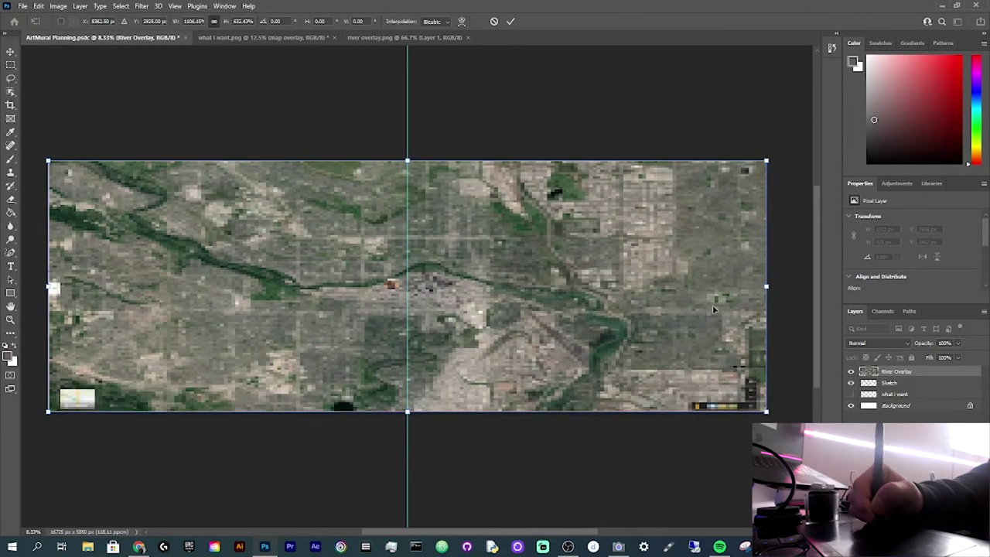
pyautogui.press('Return')
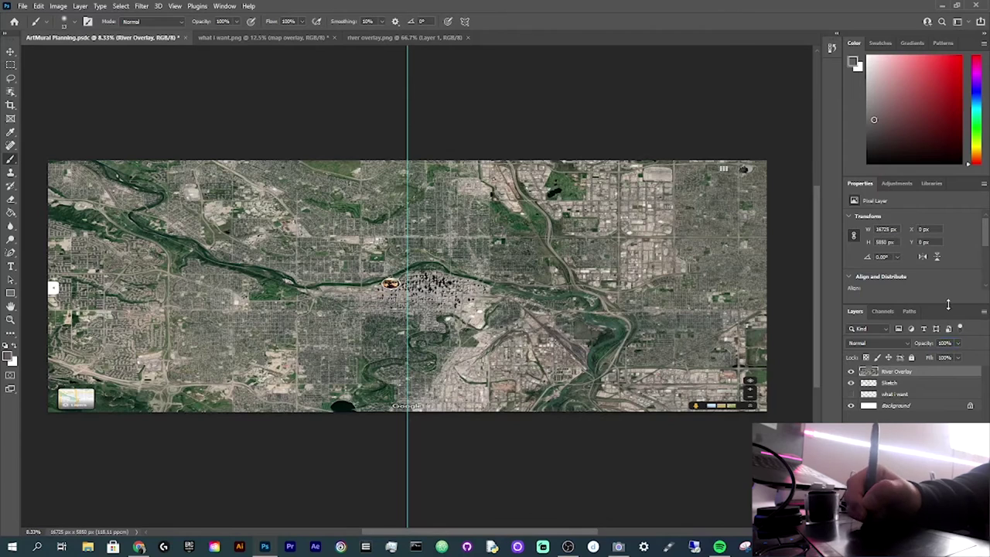
pyautogui.hotkey('ctrl', 'z')
pyautogui.hotkey('ctrl', 'z')
pyautogui.hotkey('ctrl', 'z')
pyautogui.hotkey('ctrl', 'z')
pyautogui.hotkey('ctrl', 'z')
pyautogui.hotkey('ctrl', 'shift', 'z')
pyautogui.hotkey('ctrl', 'shift', 'z')
pyautogui.hotkey('ctrl', 'shift', 'z')
pyautogui.hotkey('ctrl', 'shift', 'z')
pyautogui.hotkey('ctrl', 'shift', 'z')
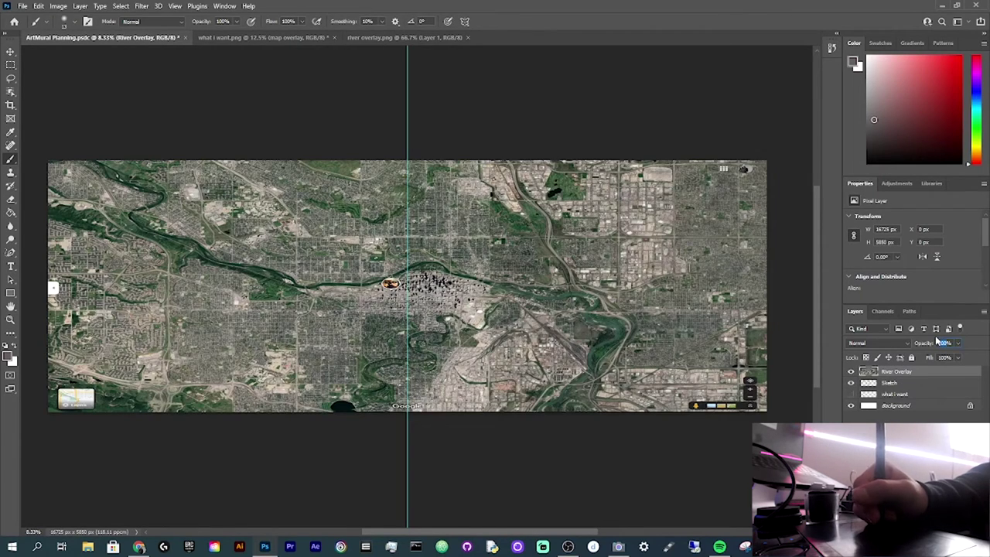
# Step: Try the River Overlay layer at 25% and 50% opacity over the sketch
pyautogui.press('BackSpace')
pyautogui.hotkey('ctrl', 'z')
pyautogui.write('25')
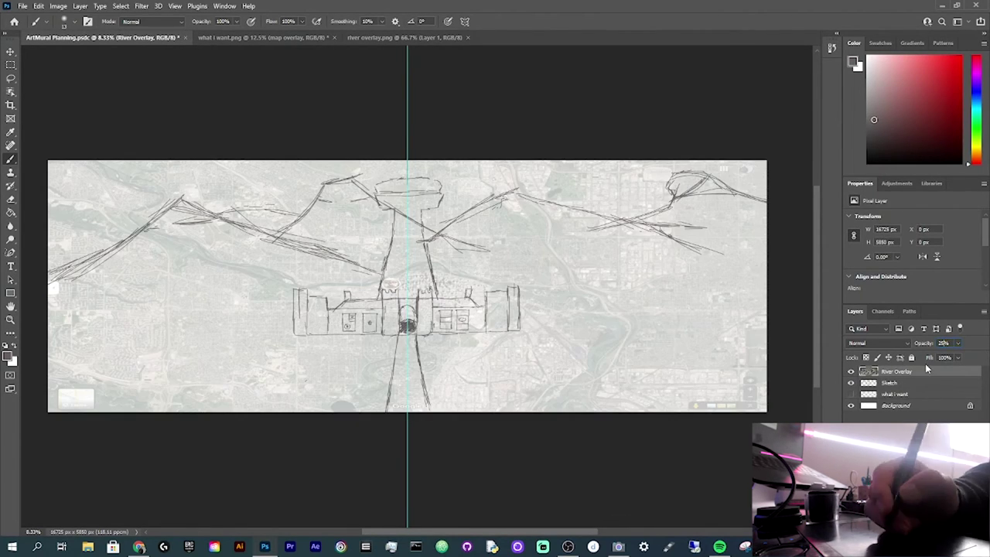
pyautogui.press('BackSpace')
pyautogui.press('BackSpace')
pyautogui.hotkey('ctrl', 'z')
pyautogui.hotkey('ctrl', 'z')
pyautogui.click(930, 347)
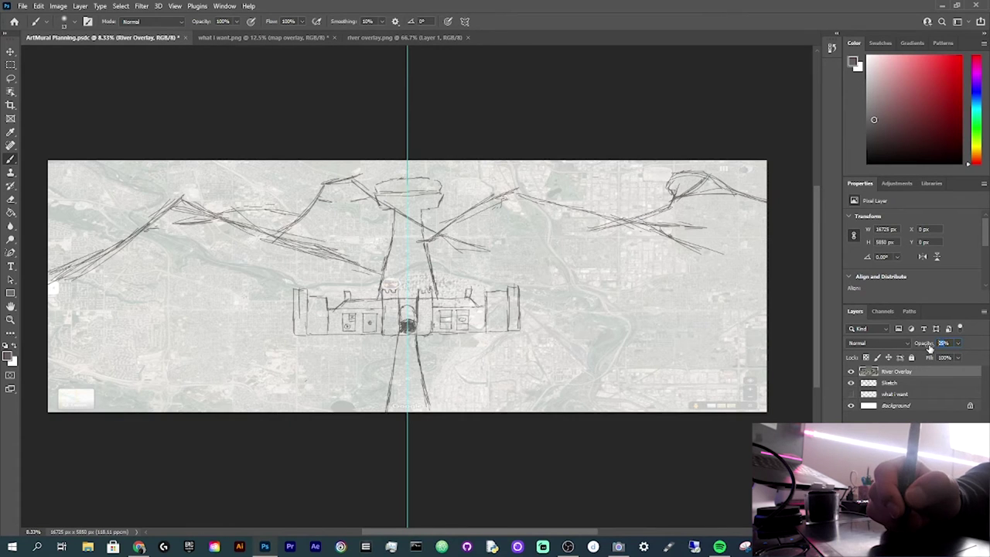
pyautogui.write('50')
pyautogui.press('Return')
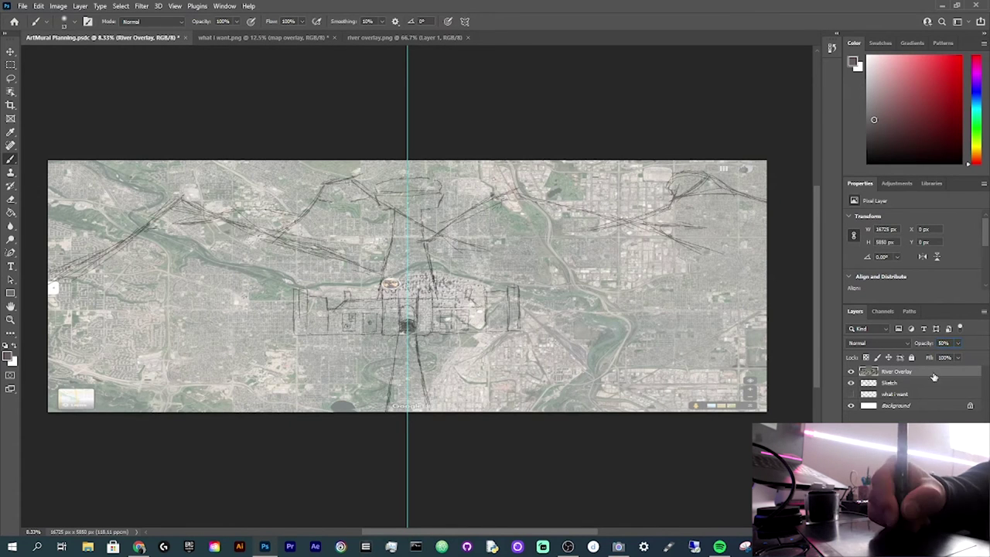
# Step: Reset the River Overlay layer's opacity to 100% and move it beneath the Sketch layer
pyautogui.keyDown('ctrl'); pyautogui.click(898, 373); pyautogui.keyUp('ctrl')
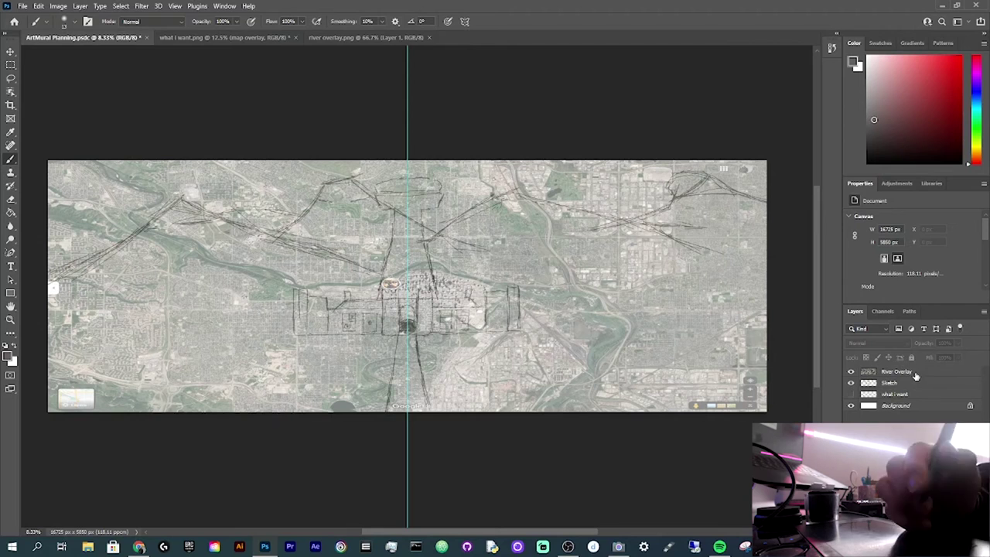
pyautogui.click(915, 372)
pyautogui.click(930, 344)
pyautogui.write('100')
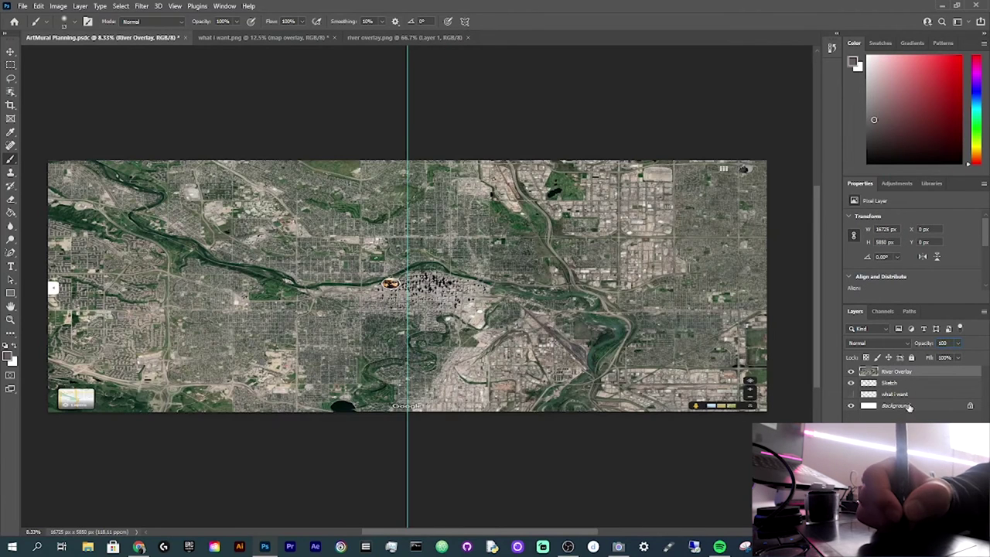
pyautogui.click(908, 417)
pyautogui.moveTo(908, 372); pyautogui.dragTo(904, 393)
pyautogui.click(894, 374)
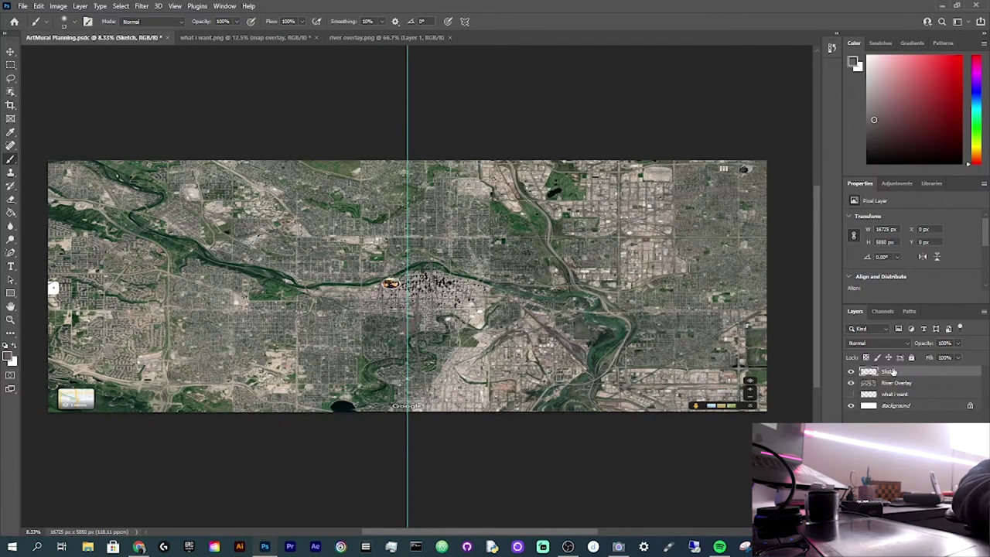
# Step: Set the River Overlay layer's opacity to 25% and make Sketch the active layer
pyautogui.click(902, 382)
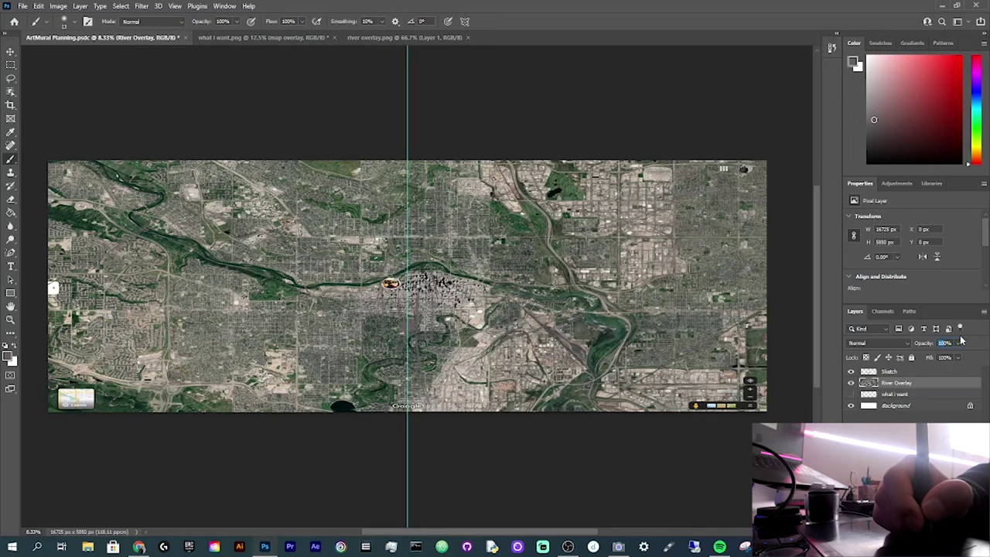
pyautogui.write('25')
pyautogui.press('Return')
pyautogui.press('BackSpace')
pyautogui.hotkey('ctrl', 'z')
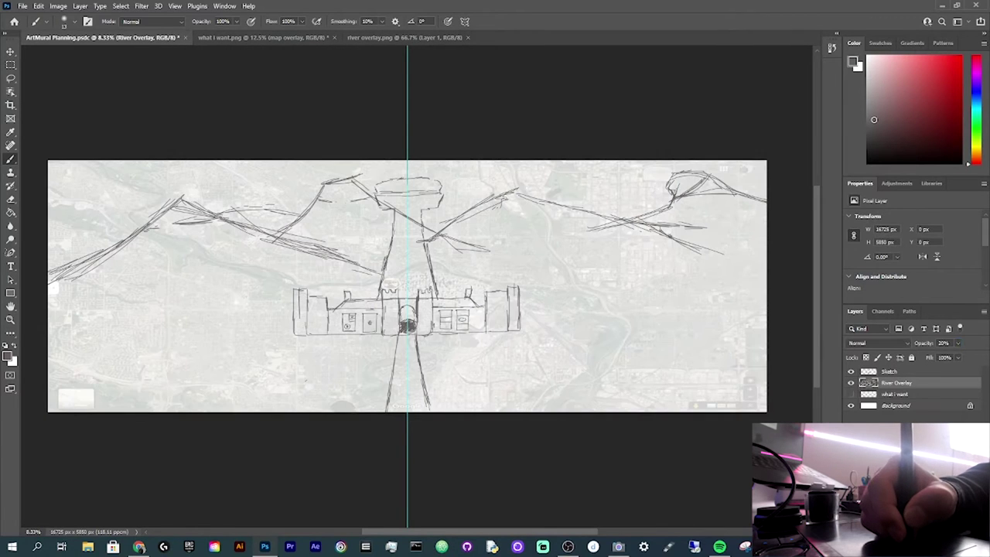
pyautogui.press('BackSpace')
pyautogui.hotkey('ctrl', 'z')
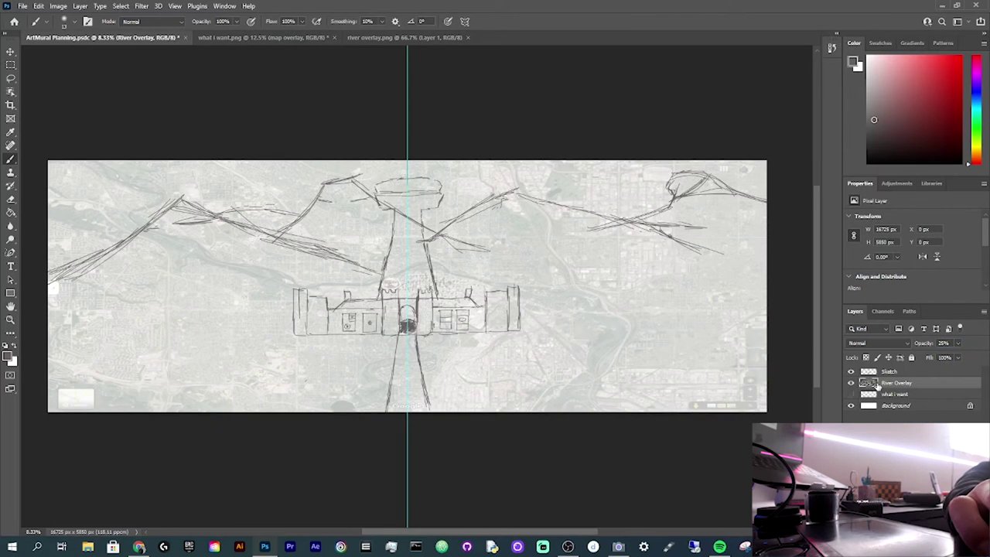
pyautogui.click(890, 372)
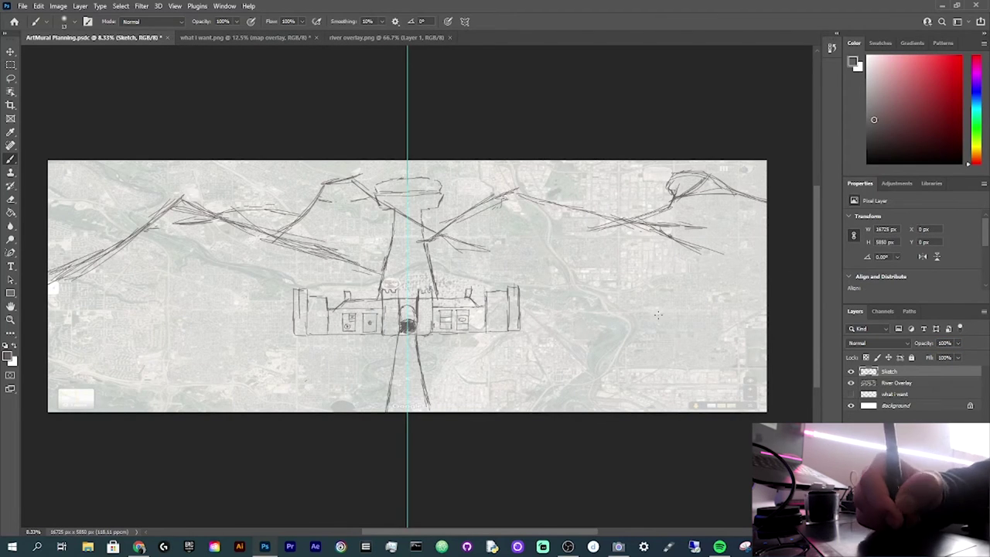
# Step: Set the River Overlay layer's opacity to 50% and return to the Sketch layer
pyautogui.click(919, 385)
pyautogui.write('50')
pyautogui.press('Return')
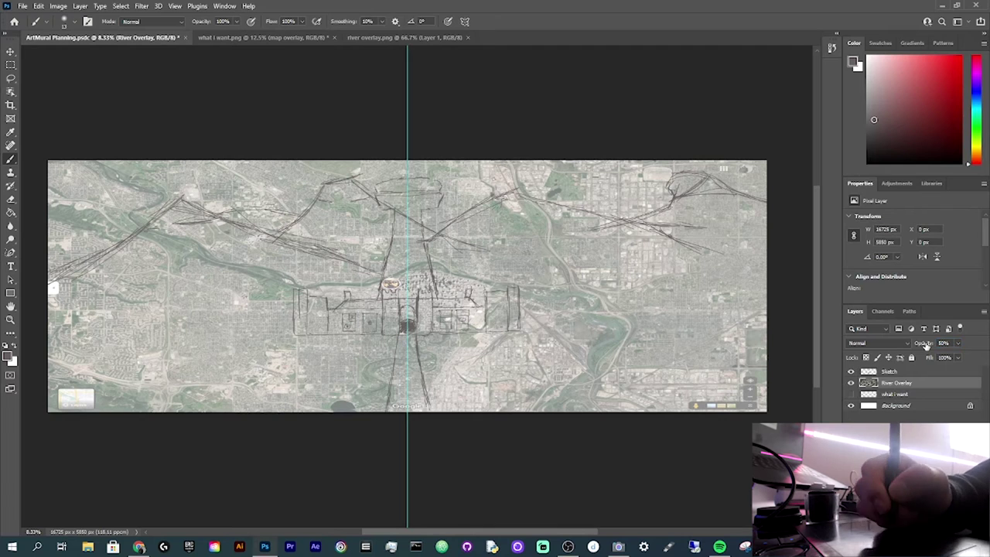
pyautogui.click(905, 371)
# Step: Try to brush along the river on the Sketch layer, and start saving the document under a new name
pyautogui.click(166, 239)
pyautogui.click(446, 207)
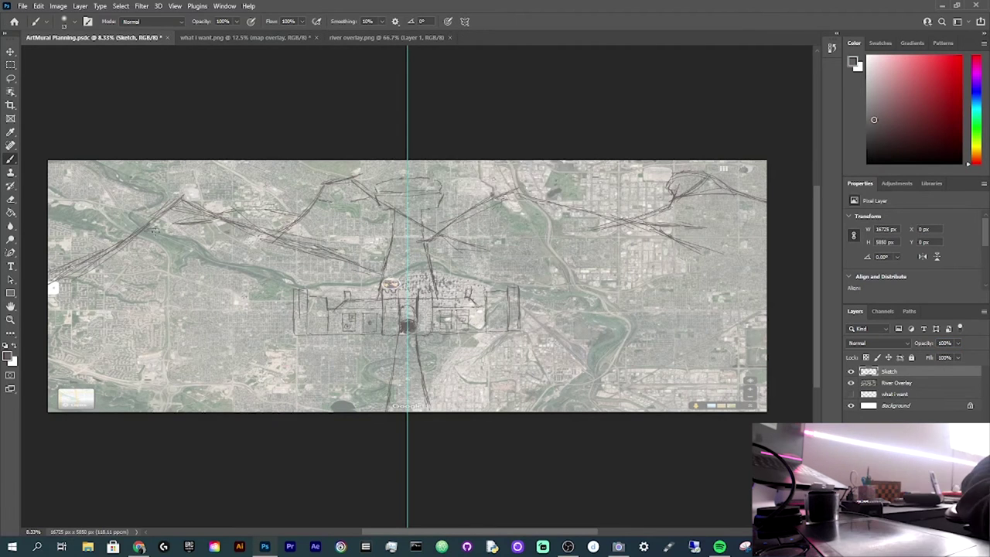
pyautogui.click(223, 231)
pyautogui.click(487, 204)
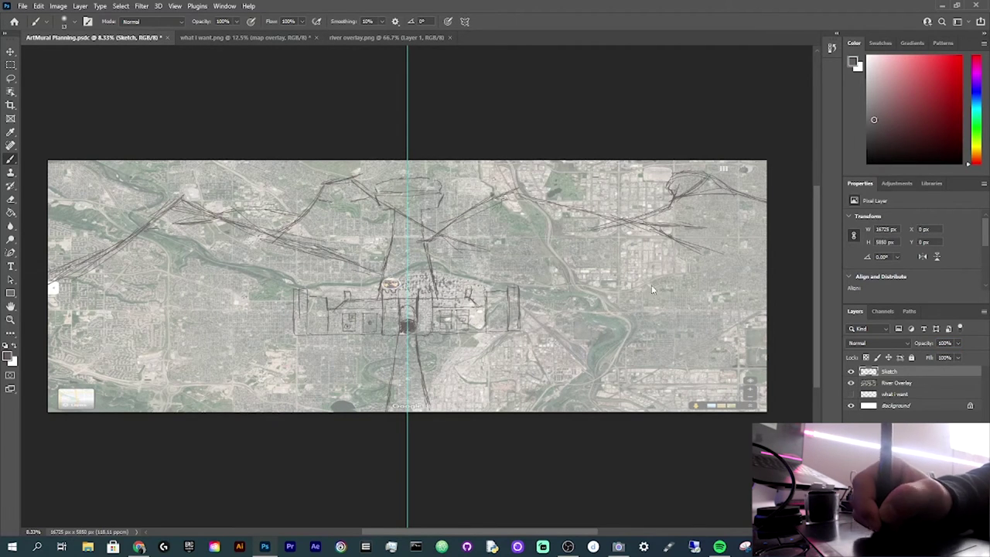
pyautogui.hotkey('ctrl', 'shift', 's')
pyautogui.click(466, 297)
# Step: Try to draw and erase near the river on the Sketch layer with the Brush and Eraser tools
pyautogui.click(319, 238)
pyautogui.click(459, 203)
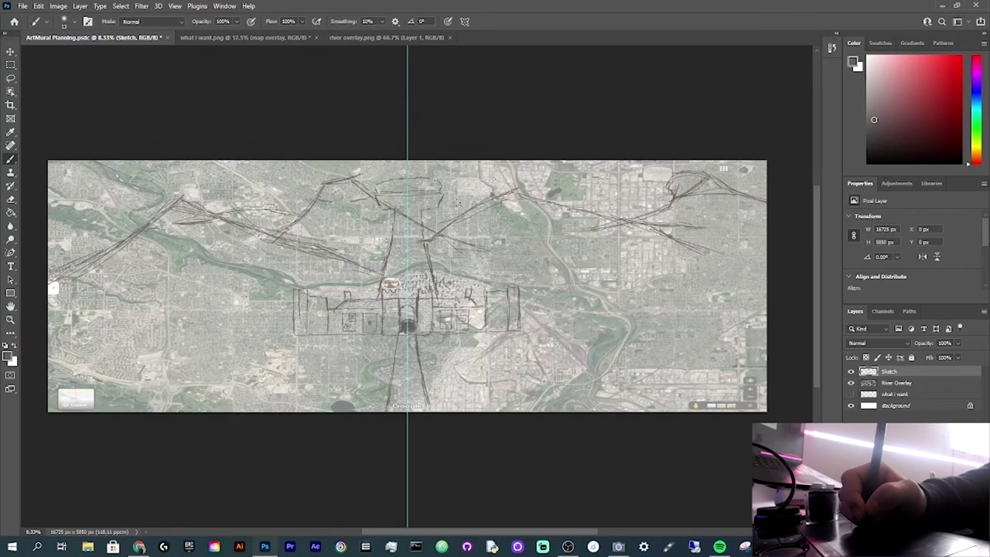
pyautogui.click(258, 266)
pyautogui.click(460, 203)
pyautogui.press('e')
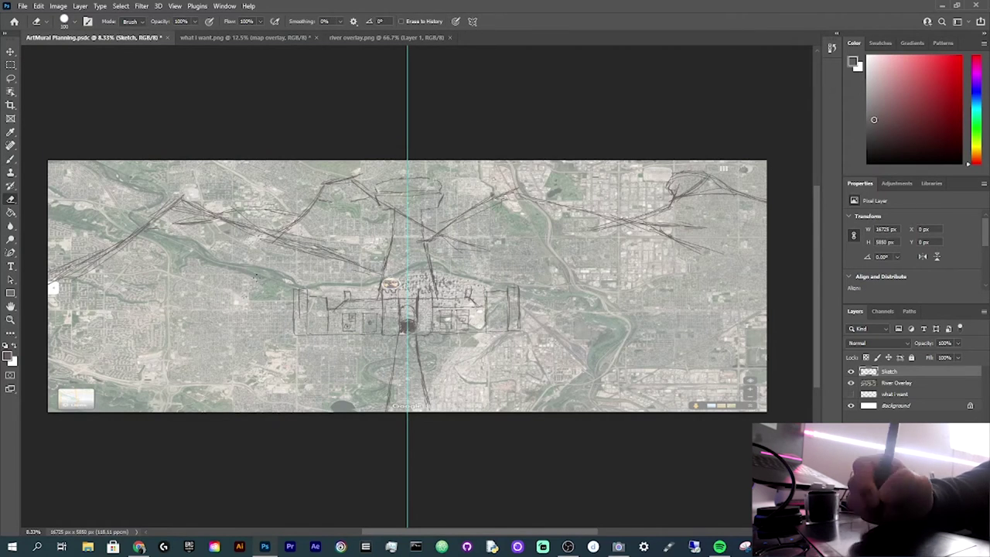
pyautogui.click(203, 278)
pyautogui.click(458, 203)
pyautogui.press('b')
pyautogui.click(438, 184)
pyautogui.click(451, 202)
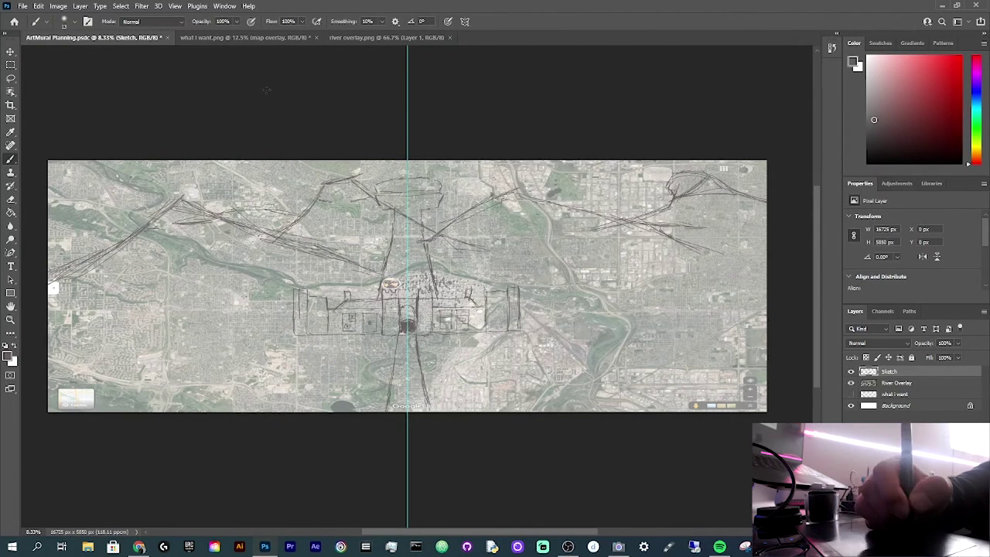
# Step: Try to save the ArtMural Planning file as a cloud document
pyautogui.click(23, 7)
pyautogui.click(37, 130)
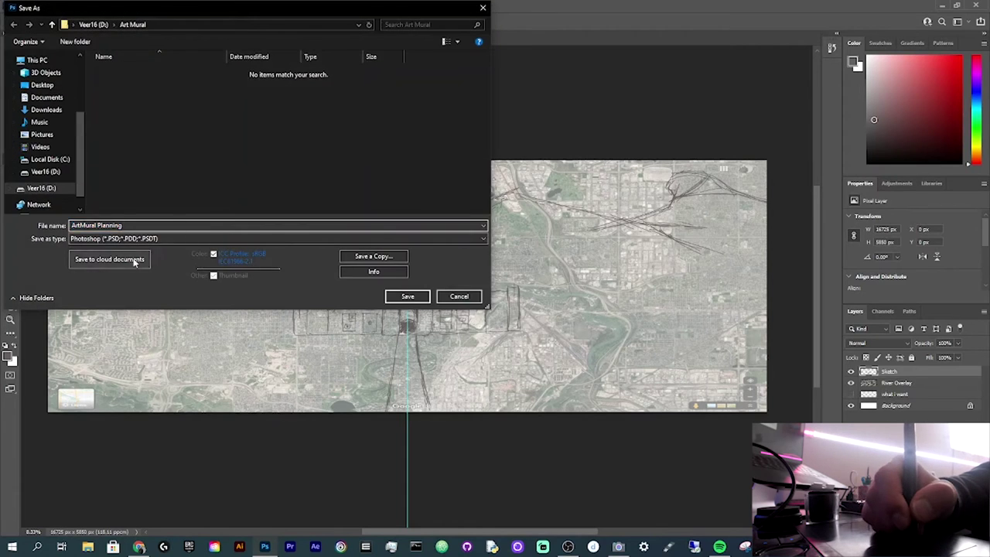
pyautogui.click(111, 260)
pyautogui.click(631, 400)
pyautogui.click(484, 203)
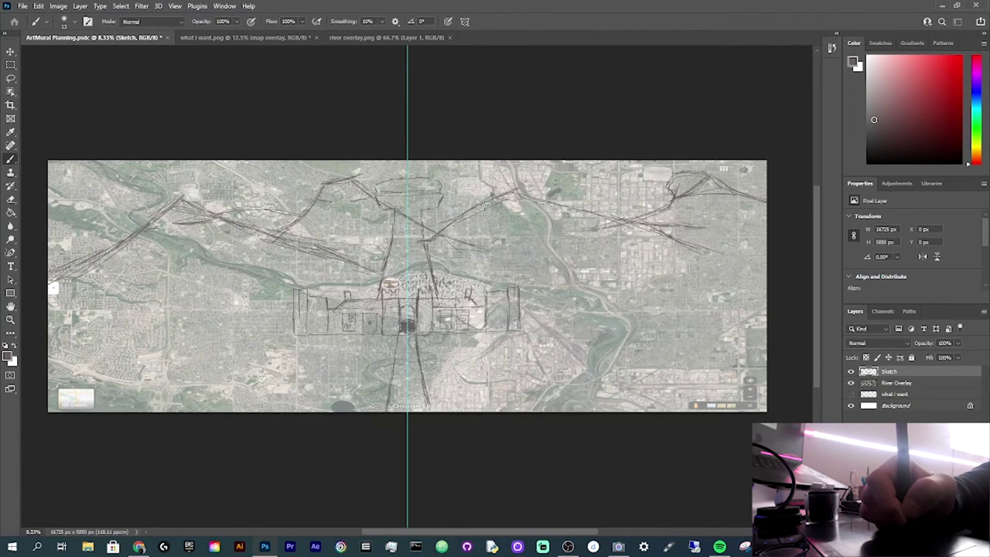
# Step: Open Adobe's scratch disk full troubleshooting article in Chrome, read its Solution section and open File Explorer
pyautogui.click(543, 203)
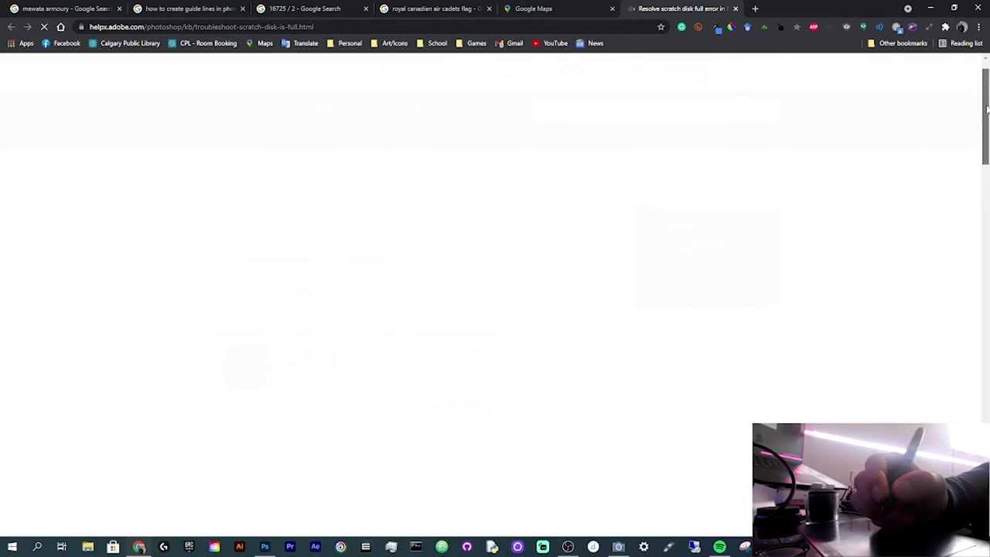
pyautogui.scroll(-3, 956, 168)
pyautogui.scroll(-1, 957, 172)
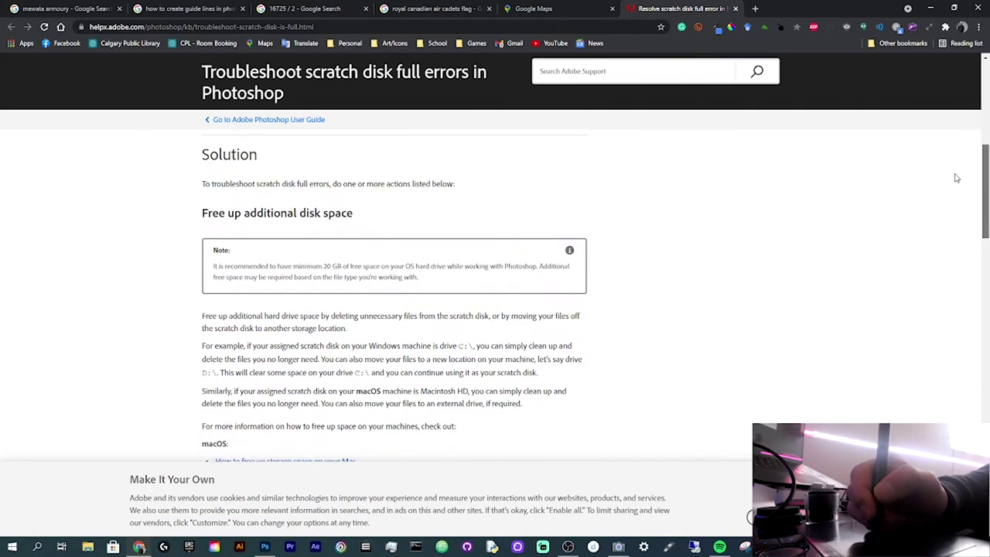
pyautogui.press('super+e')
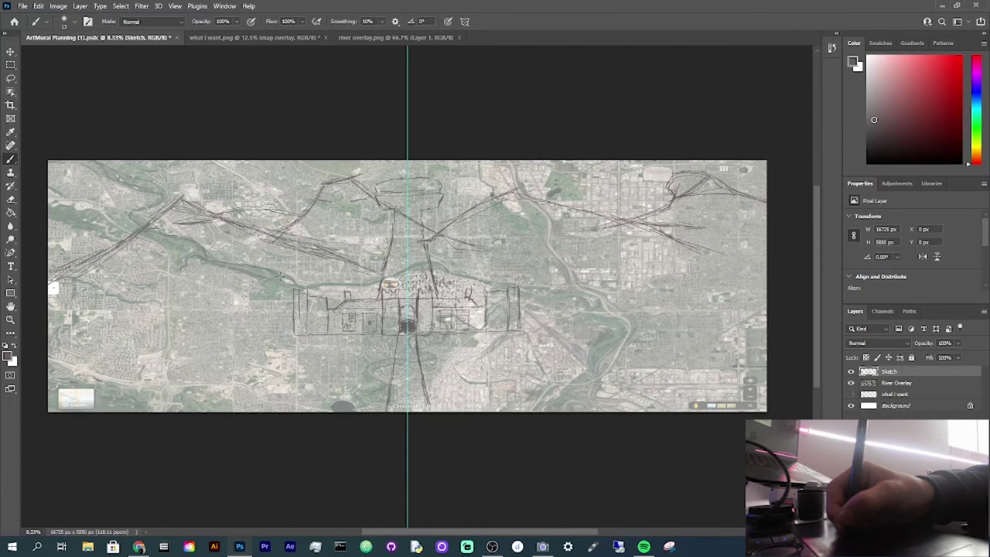
# Step: In Photoshop, undo the last opacity change and set the River Overlay layer's opacity to 75%
pyautogui.hotkey('ctrl', 'z')
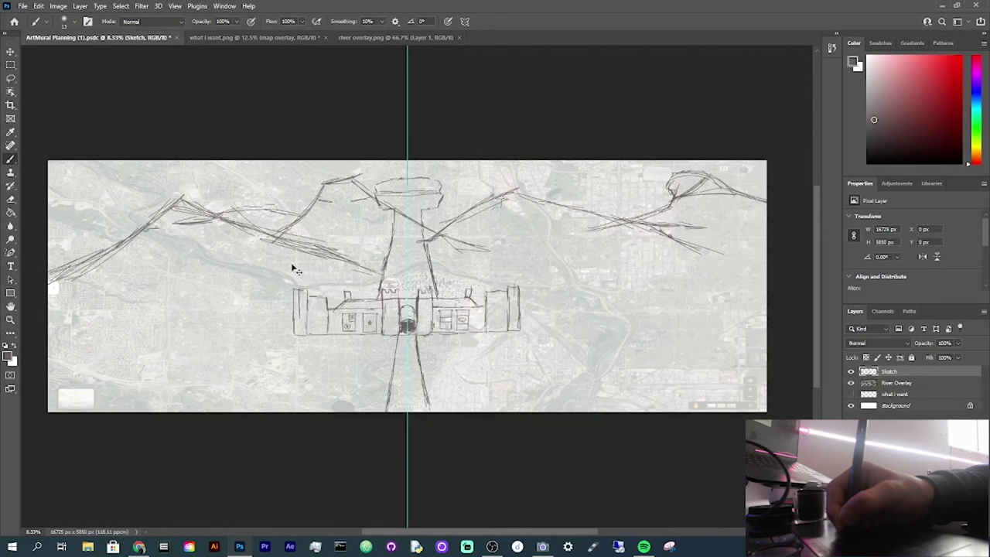
pyautogui.click(926, 384)
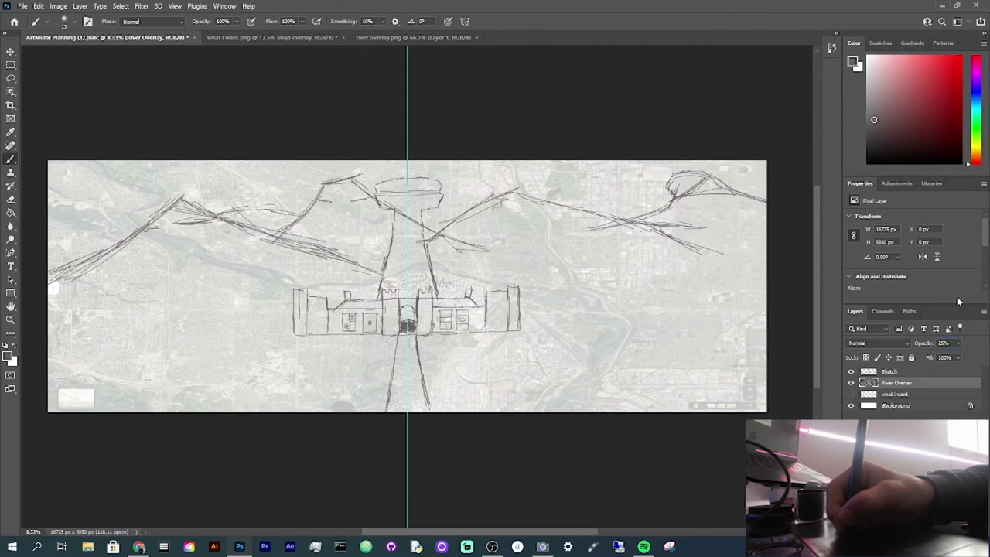
pyautogui.click(931, 344)
pyautogui.write('75')
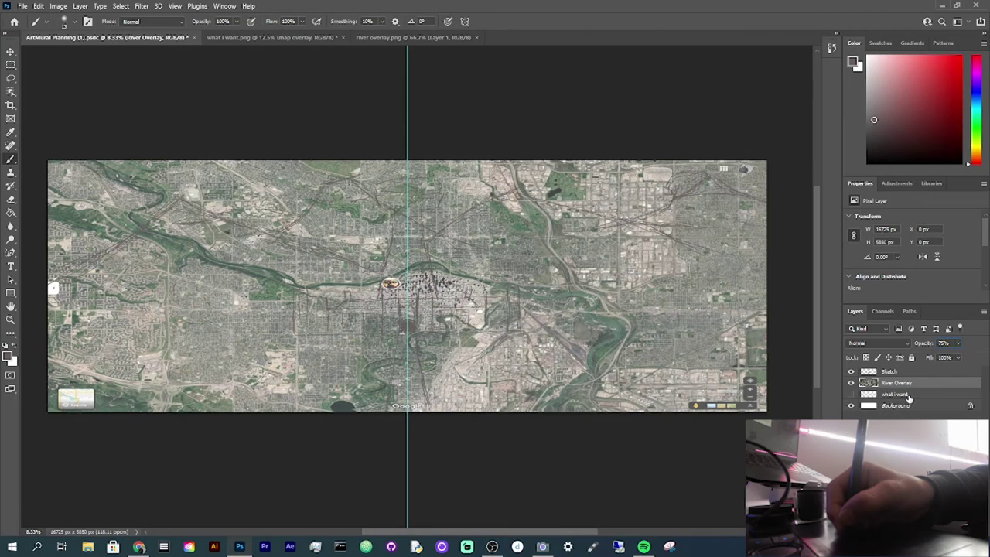
pyautogui.press('Return')
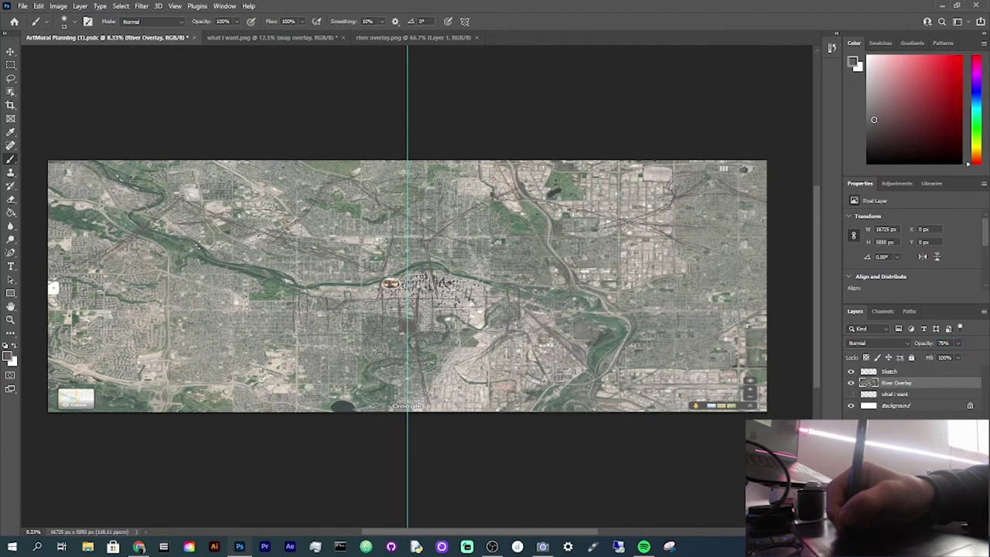
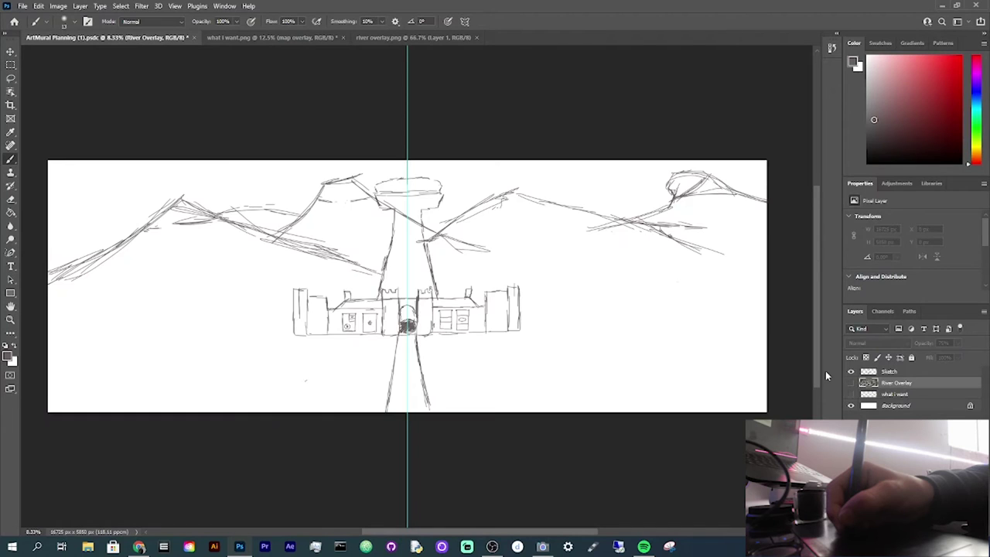
# Step: Trace the river's course onto the Sketch layer using the River Overlay as a guide, and hide the overlay
pyautogui.click(851, 383)
pyautogui.click(851, 382)
pyautogui.click(868, 371)
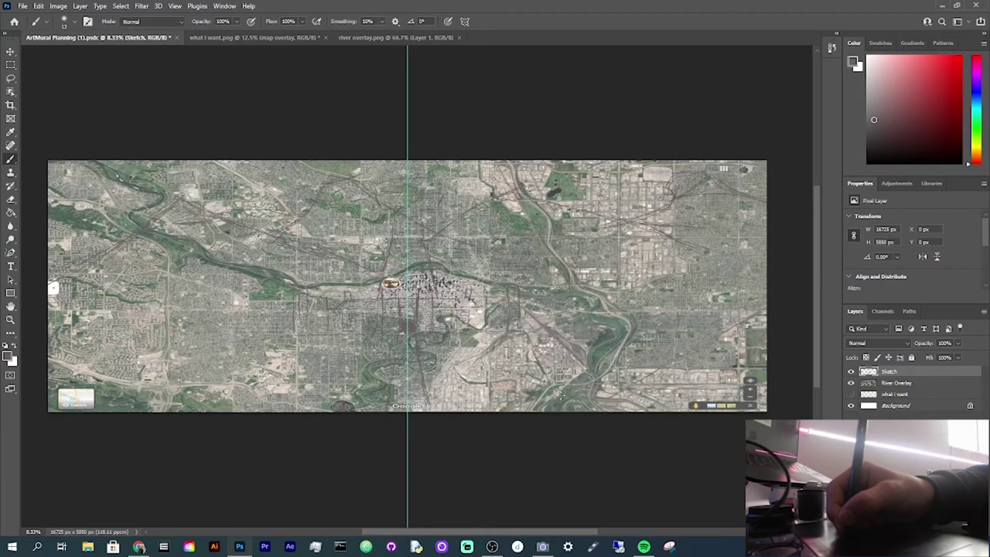
pyautogui.click(851, 383)
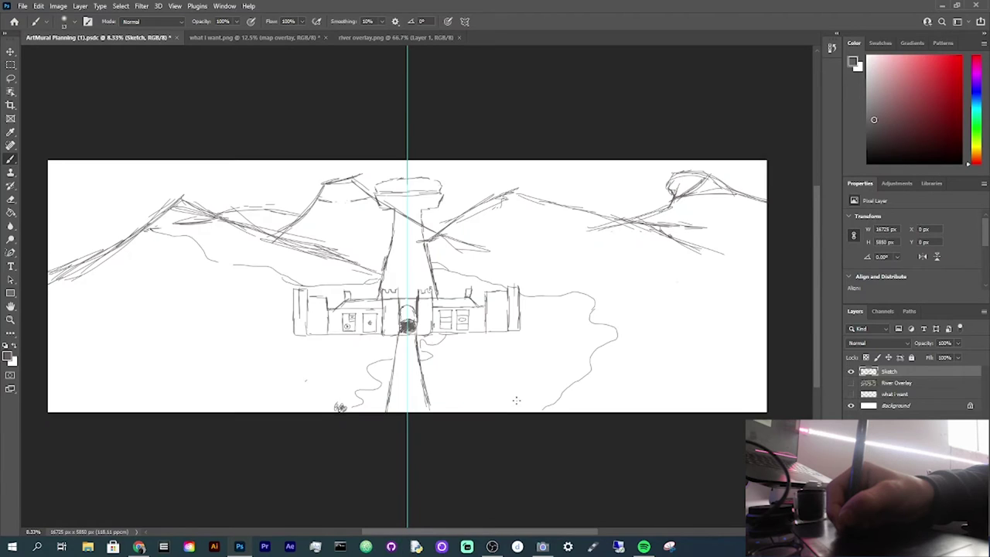
pyautogui.moveTo(424, 345); pyautogui.dragTo(423, 351)
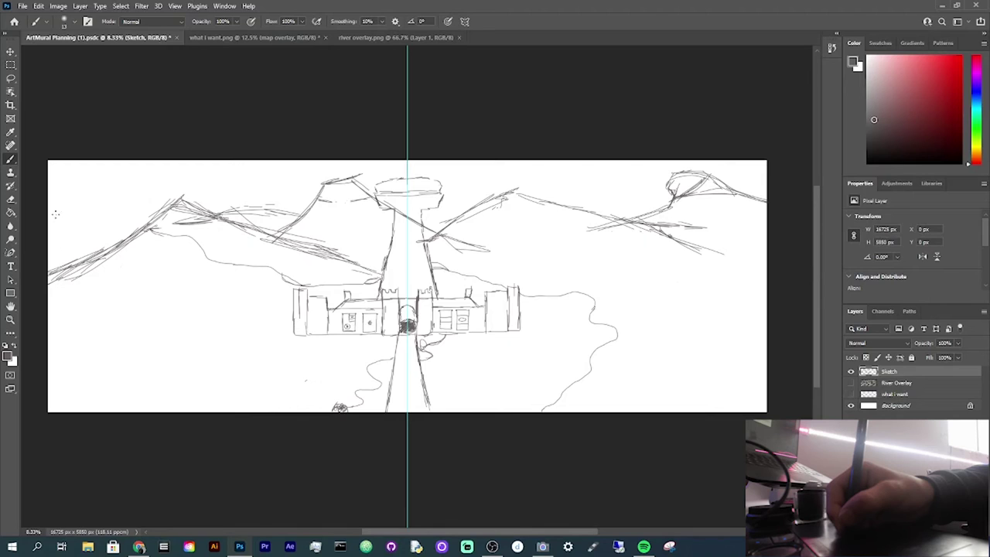
# Step: Sketch horizontal cloud lines in the sky above the left-hand mountains on the Sketch layer
pyautogui.moveTo(55, 215); pyautogui.dragTo(147, 216)
pyautogui.moveTo(129, 181)
pyautogui.mouseDown()
pyautogui.moveTo(173, 182)
pyautogui.moveTo(124, 181)
pyautogui.mouseUp()
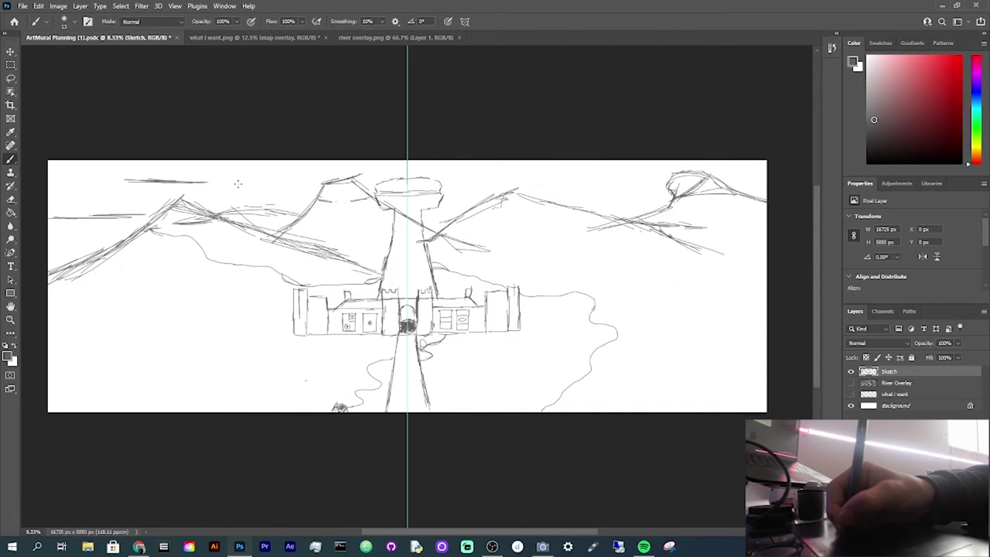
pyautogui.moveTo(285, 192)
pyautogui.mouseDown()
pyautogui.moveTo(310, 192)
pyautogui.moveTo(249, 184)
pyautogui.moveTo(319, 190)
pyautogui.mouseUp()
# Step: Erase the Calgary Tower above the armoury and redraw the broken mountain slope where it stood
pyautogui.press('e')
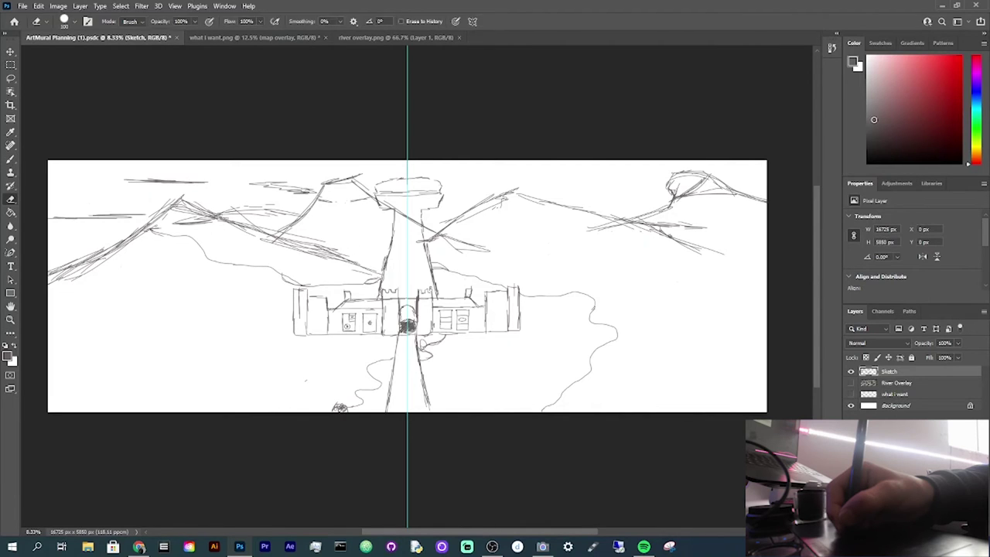
pyautogui.moveTo(380, 300)
pyautogui.mouseDown()
pyautogui.moveTo(398, 187)
pyautogui.moveTo(393, 248)
pyautogui.mouseUp()
pyautogui.moveTo(387, 210)
pyautogui.mouseDown()
pyautogui.moveTo(380, 181)
pyautogui.moveTo(398, 198)
pyautogui.moveTo(412, 160)
pyautogui.moveTo(415, 183)
pyautogui.moveTo(427, 163)
pyautogui.moveTo(441, 183)
pyautogui.moveTo(430, 208)
pyautogui.moveTo(440, 206)
pyautogui.moveTo(406, 194)
pyautogui.moveTo(408, 152)
pyautogui.moveTo(405, 197)
pyautogui.moveTo(398, 186)
pyautogui.moveTo(421, 211)
pyautogui.moveTo(438, 297)
pyautogui.mouseUp()
pyautogui.press('b')
pyautogui.moveTo(422, 242)
pyautogui.mouseDown()
pyautogui.moveTo(431, 240)
pyautogui.moveTo(424, 226)
pyautogui.mouseUp()
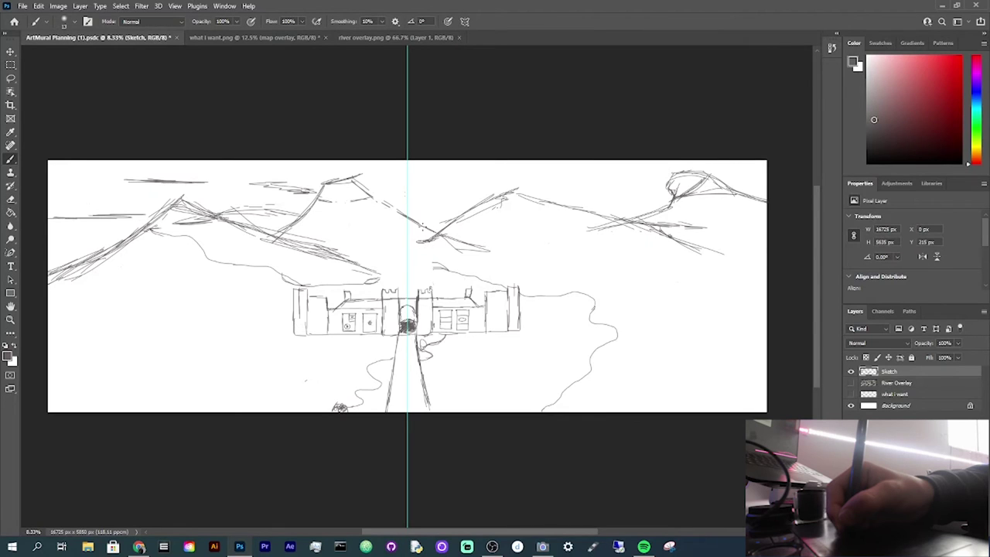
pyautogui.moveTo(362, 188); pyautogui.dragTo(417, 223)
# Step: Redraw the missing river section above the armoury, comparing it with the River Overlay, and undo the surplus strokes
pyautogui.click(851, 383)
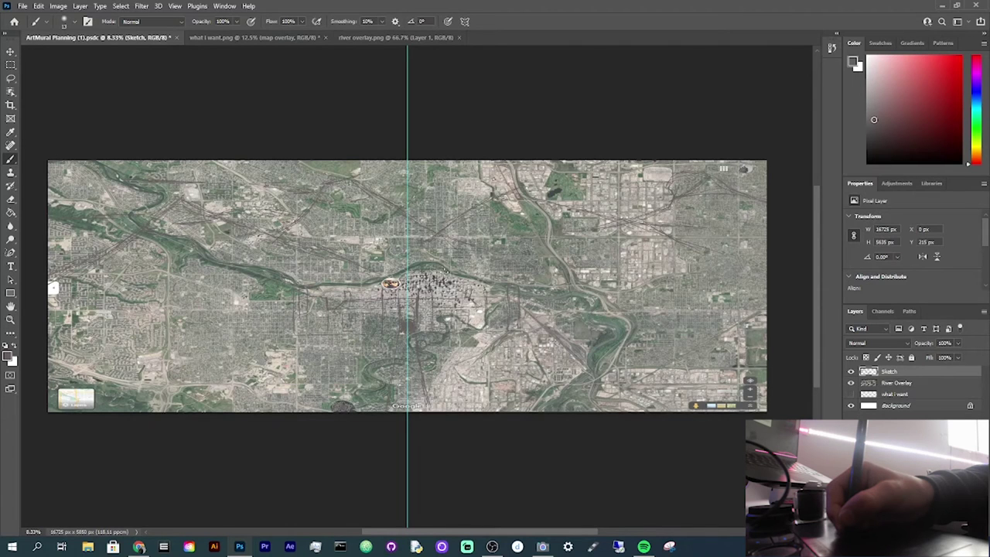
pyautogui.click(851, 383)
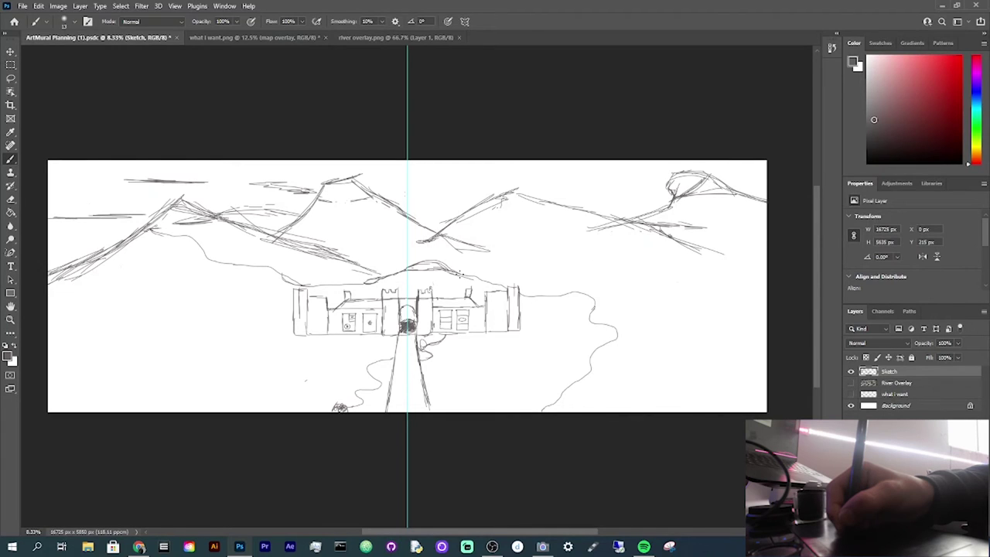
pyautogui.moveTo(459, 273); pyautogui.dragTo(512, 287)
pyautogui.moveTo(187, 235)
pyautogui.mouseDown()
pyautogui.moveTo(213, 257)
pyautogui.moveTo(302, 284)
pyautogui.mouseUp()
pyautogui.click(851, 383)
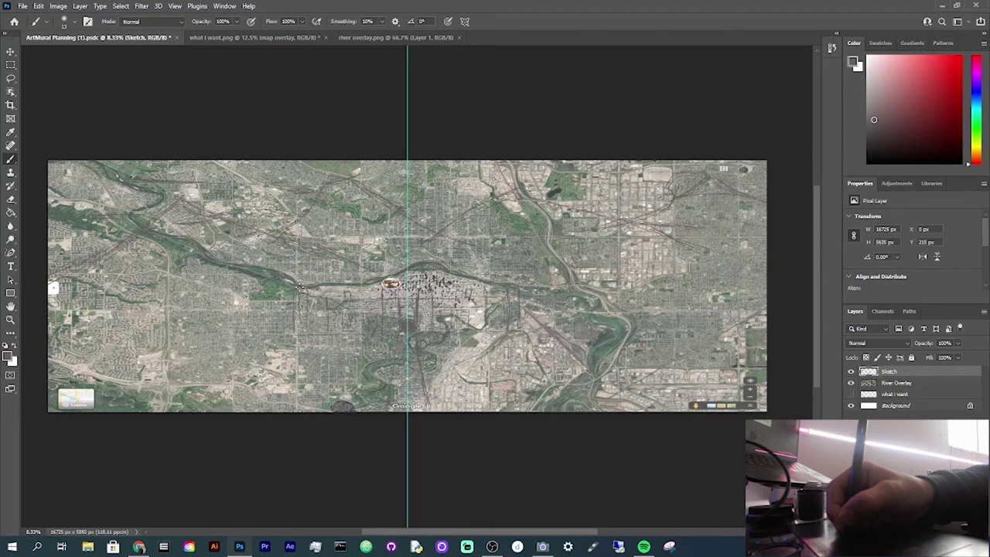
pyautogui.click(850, 384)
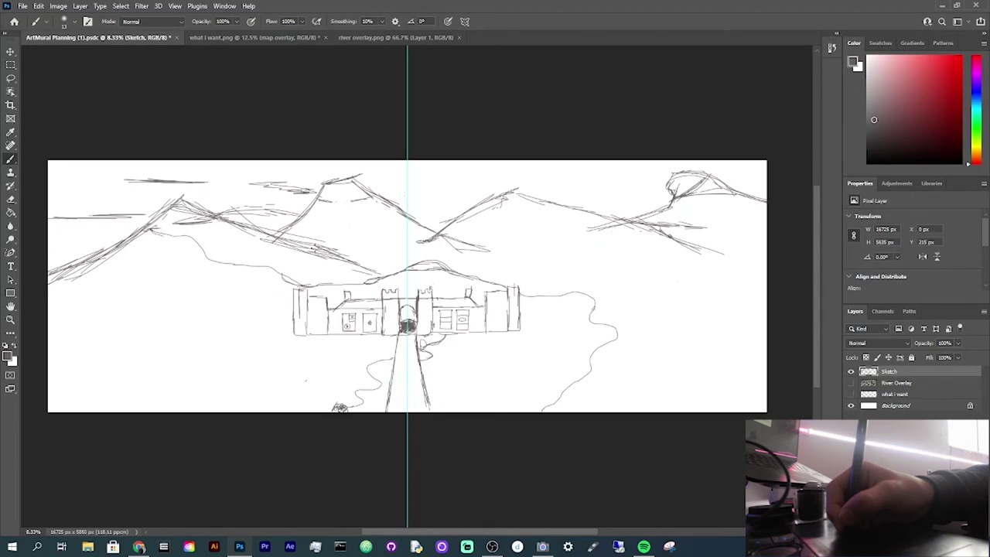
pyautogui.hotkey('ctrl', 'z')
pyautogui.hotkey('ctrl', 'z')
pyautogui.press('e')
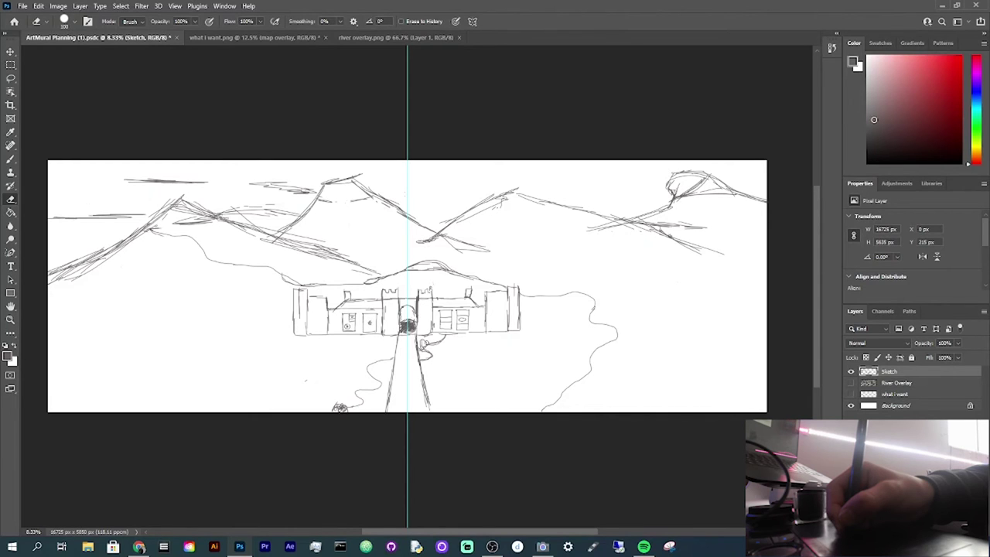
# Step: In the what i want.png list, scribble out the Calgary tower entry and strike through the depiction of code entry
pyautogui.hotkey('ctrl', 'shift', 'Tab')
pyautogui.hotkey('ctrl', 'shift', 'Tab')
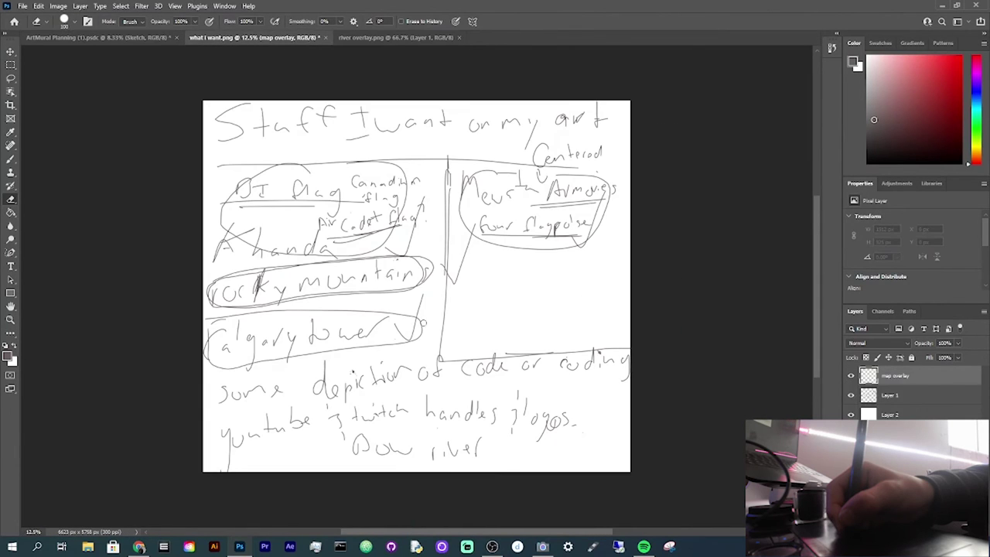
pyautogui.press('b')
pyautogui.moveTo(206, 354)
pyautogui.mouseDown()
pyautogui.moveTo(280, 328)
pyautogui.moveTo(418, 322)
pyautogui.moveTo(394, 358)
pyautogui.mouseUp()
pyautogui.moveTo(219, 398); pyautogui.dragTo(629, 365)
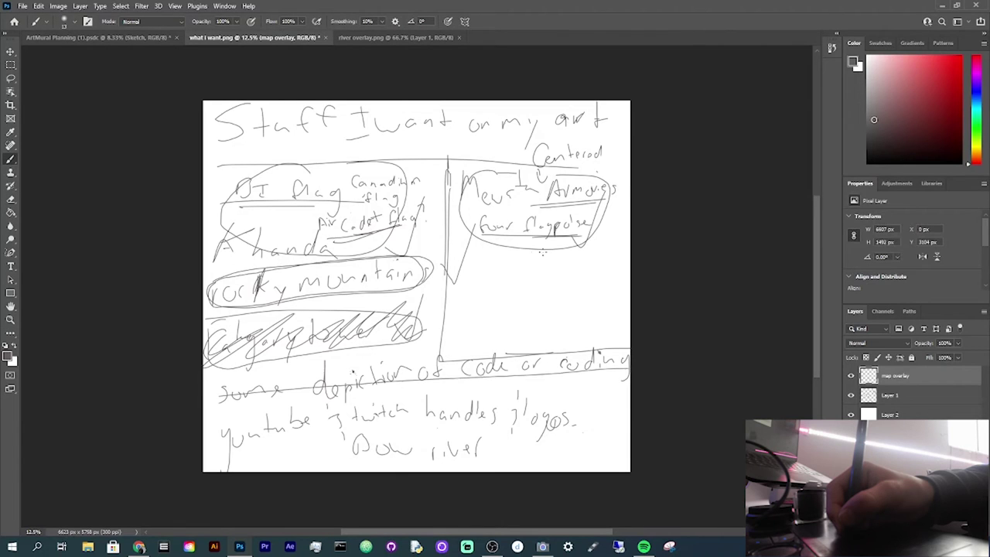
pyautogui.moveTo(475, 271)
pyautogui.mouseDown()
pyautogui.moveTo(509, 283)
pyautogui.moveTo(581, 265)
pyautogui.mouseUp()
pyautogui.moveTo(225, 399); pyautogui.dragTo(629, 354)
pyautogui.moveTo(240, 402); pyautogui.dragTo(407, 380)
# Step: Back in the ArtMural Planning document, darken the road's right edge and sketch clouds across the central-left peak
pyautogui.click(99, 38)
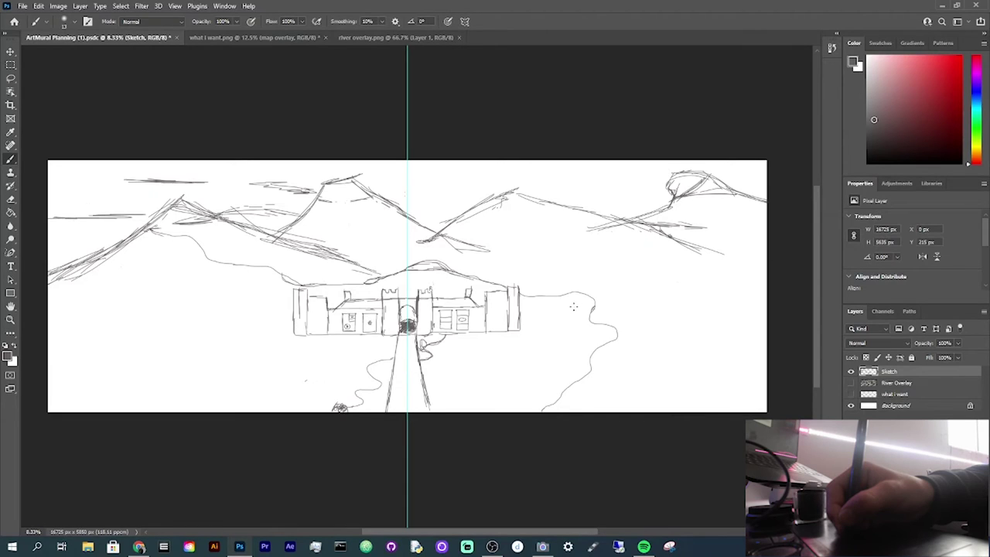
pyautogui.moveTo(425, 389); pyautogui.dragTo(433, 412)
pyautogui.moveTo(363, 186)
pyautogui.mouseDown()
pyautogui.moveTo(438, 181)
pyautogui.moveTo(375, 185)
pyautogui.mouseUp()
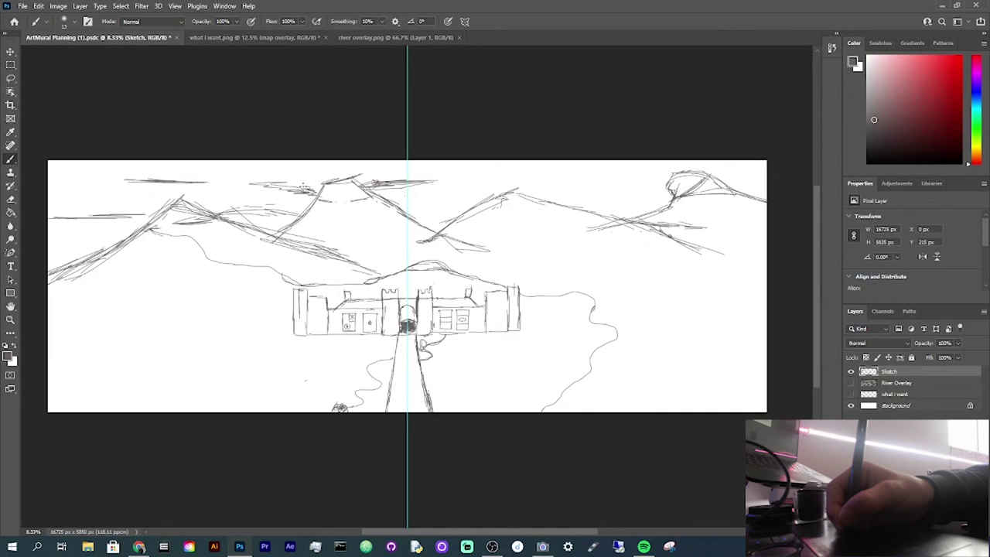
pyautogui.moveTo(305, 188); pyautogui.dragTo(362, 187)
pyautogui.moveTo(266, 187); pyautogui.dragTo(406, 181)
pyautogui.moveTo(372, 180); pyautogui.dragTo(322, 191)
pyautogui.moveTo(362, 191); pyautogui.dragTo(397, 188)
# Step: Sketch thin cloud lines over the right-hand mountains, undoing unwanted strokes, and draw a round sun between the central peaks
pyautogui.moveTo(476, 178); pyautogui.dragTo(528, 178)
pyautogui.moveTo(483, 176); pyautogui.dragTo(524, 176)
pyautogui.hotkey('ctrl', 'z')
pyautogui.hotkey('ctrl', 'z')
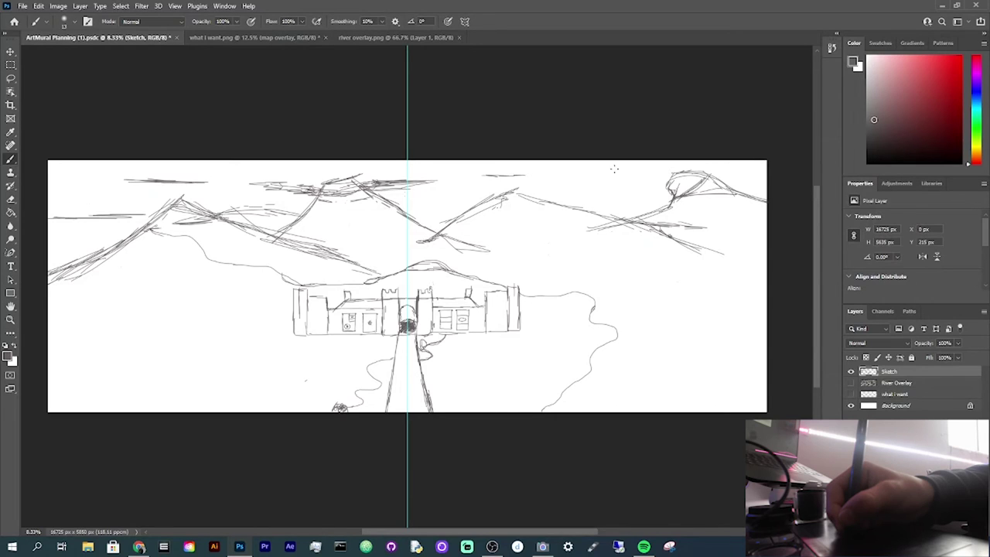
pyautogui.moveTo(594, 199); pyautogui.dragTo(652, 199)
pyautogui.moveTo(597, 194); pyautogui.dragTo(649, 199)
pyautogui.hotkey('ctrl', 'z')
pyautogui.hotkey('ctrl', 'z')
pyautogui.moveTo(639, 199); pyautogui.dragTo(571, 198)
pyautogui.moveTo(653, 169)
pyautogui.mouseDown()
pyautogui.moveTo(599, 168)
pyautogui.moveTo(673, 168)
pyautogui.mouseUp()
pyautogui.moveTo(449, 169); pyautogui.dragTo(433, 190)
pyautogui.moveTo(433, 180)
pyautogui.mouseDown()
pyautogui.moveTo(464, 177)
pyautogui.moveTo(465, 191)
pyautogui.moveTo(432, 196)
pyautogui.moveTo(471, 188)
pyautogui.moveTo(457, 169)
pyautogui.moveTo(474, 195)
pyautogui.mouseUp()
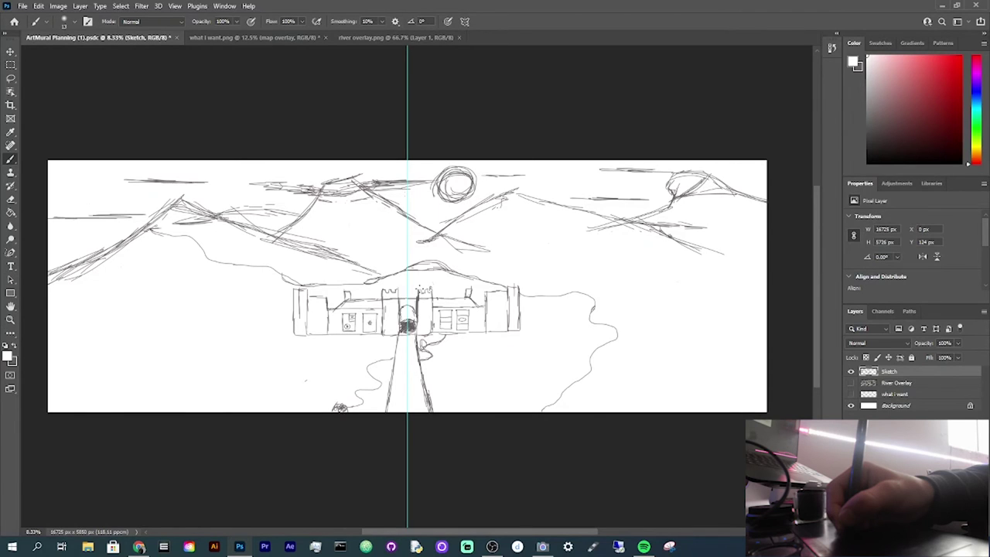
pyautogui.hotkey('alt', 'Tab')
pyautogui.hotkey('alt', 'Tab')
pyautogui.click(76, 9)
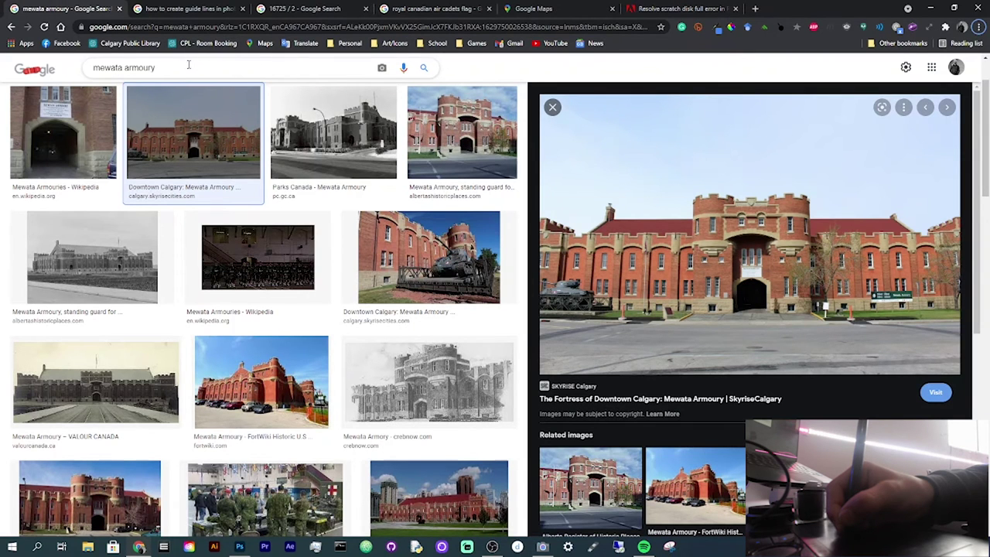
pyautogui.hotkey('alt', 'Tab')
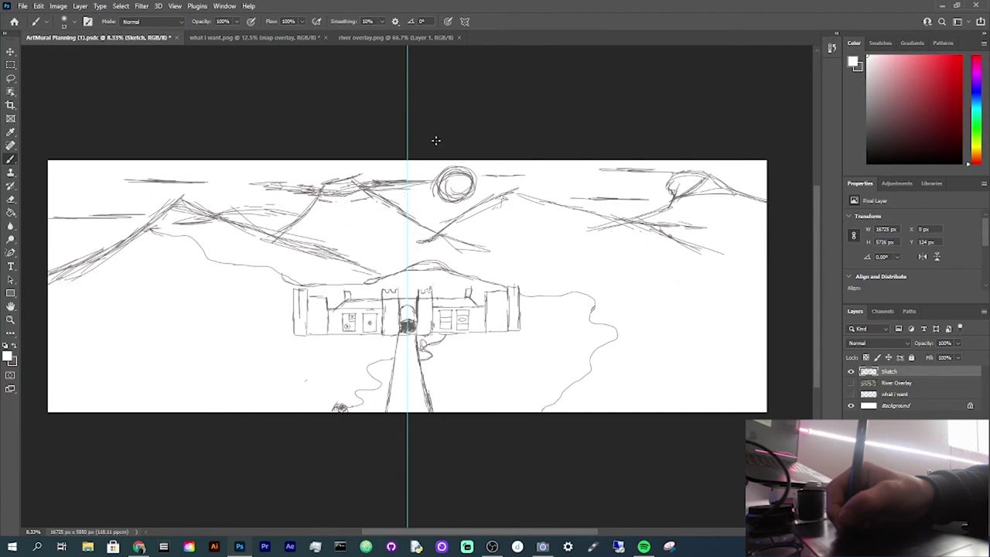
# Step: Restore the dark grey foreground colour, shade the sun and extend the cloud line beside it
pyautogui.hotkey('ctrl', 'z')
pyautogui.click(453, 181)
pyautogui.click(14, 346)
pyautogui.moveTo(456, 173)
pyautogui.mouseDown()
pyautogui.moveTo(469, 226)
pyautogui.moveTo(520, 182)
pyautogui.mouseUp()
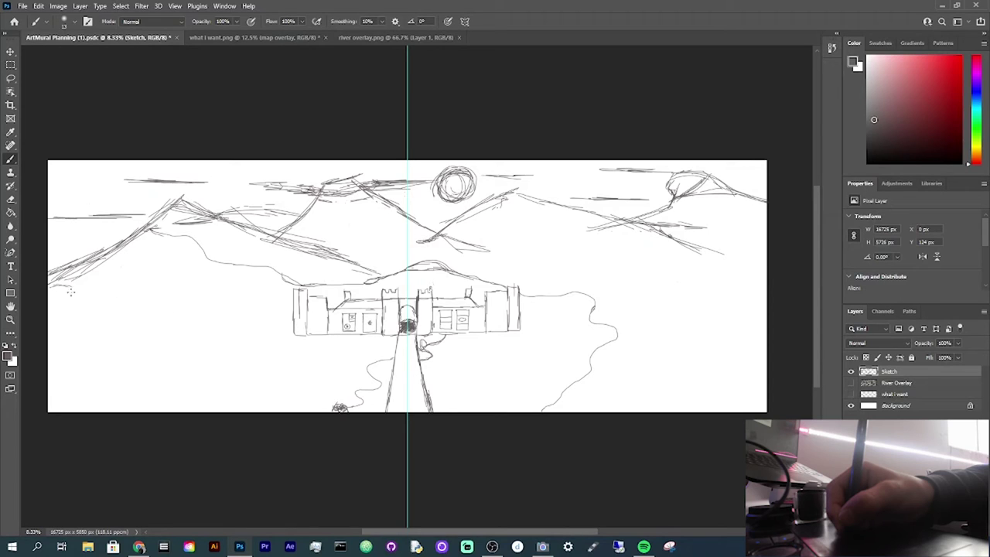
pyautogui.moveTo(70, 293); pyautogui.dragTo(147, 312)
pyautogui.hotkey('ctrl', 'z')
pyautogui.hotkey('ctrl', 'z')
pyautogui.hotkey('ctrl', 'z')
# Step: In Chrome, search for "calgary skyline" images and preview the CBC downtown photo
pyautogui.hotkey('alt', 'Tab')
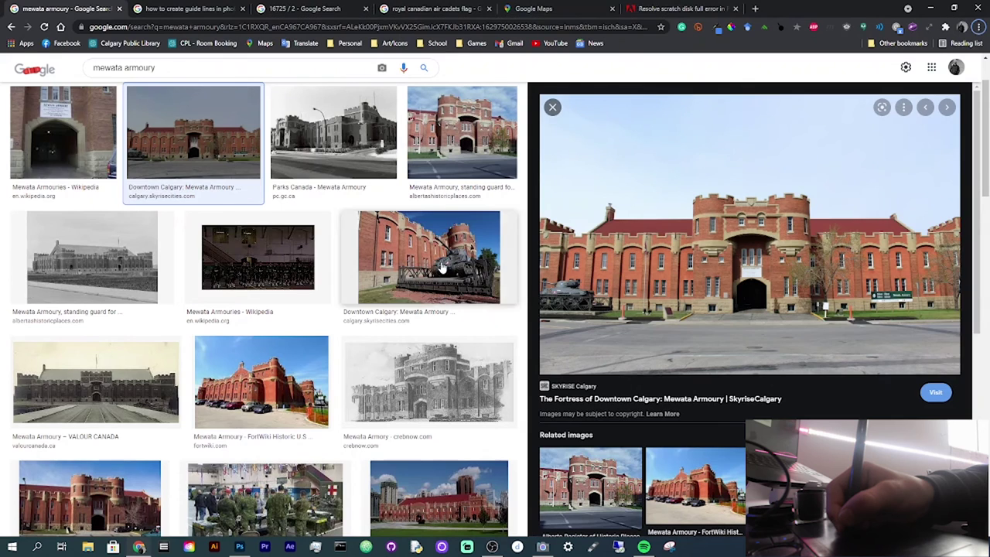
pyautogui.click(752, 8)
pyautogui.write('calgary skyline')
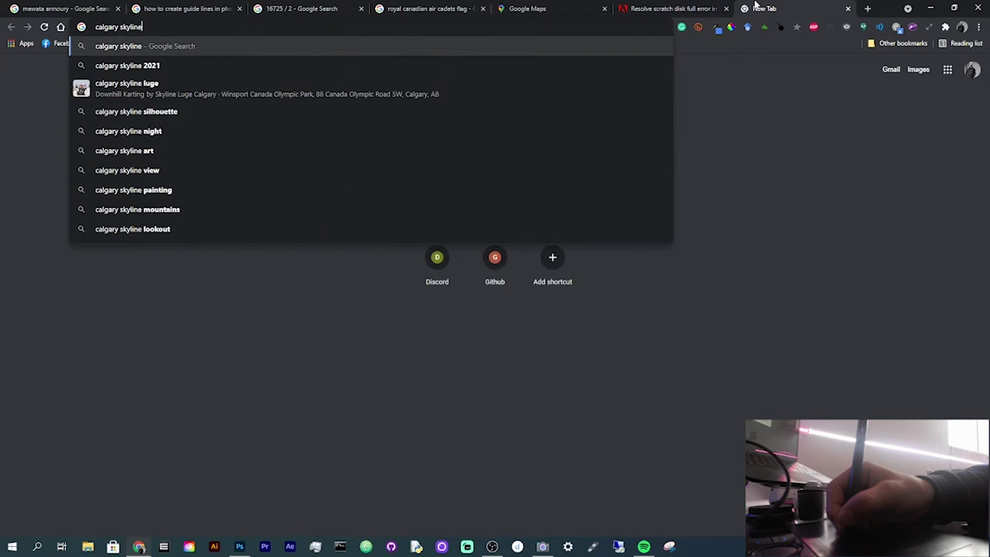
pyautogui.press('Return')
pyautogui.click(208, 230)
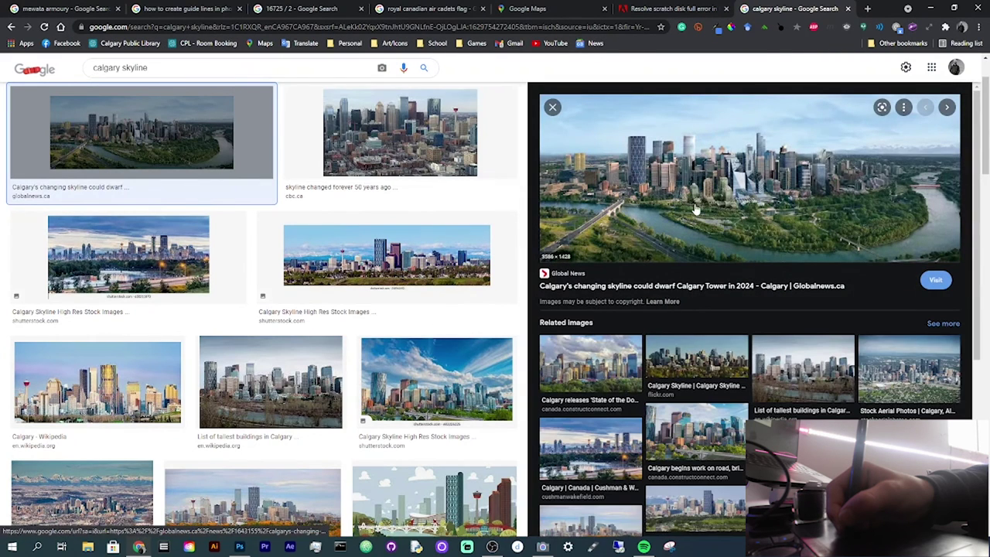
pyautogui.click(385, 160)
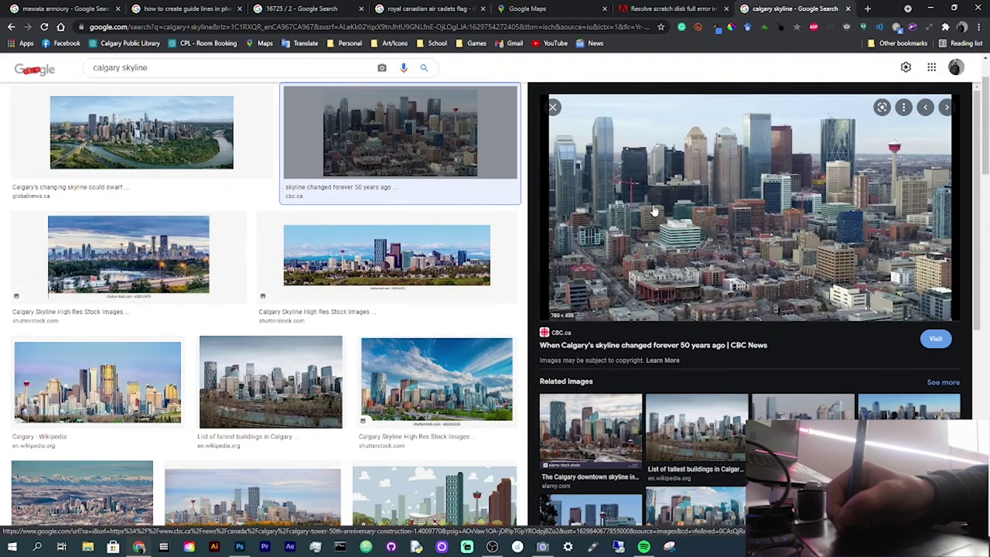
# Step: Save the CBC skyline photo as calgary-downtown-skyline in the Art Mural folder on drive D
pyautogui.rightClick(724, 182)
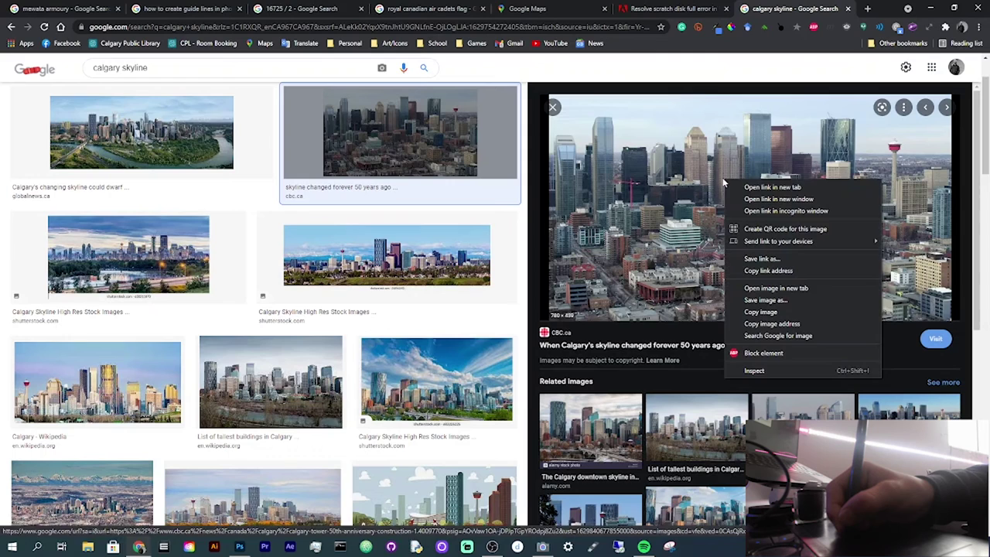
pyautogui.click(766, 300)
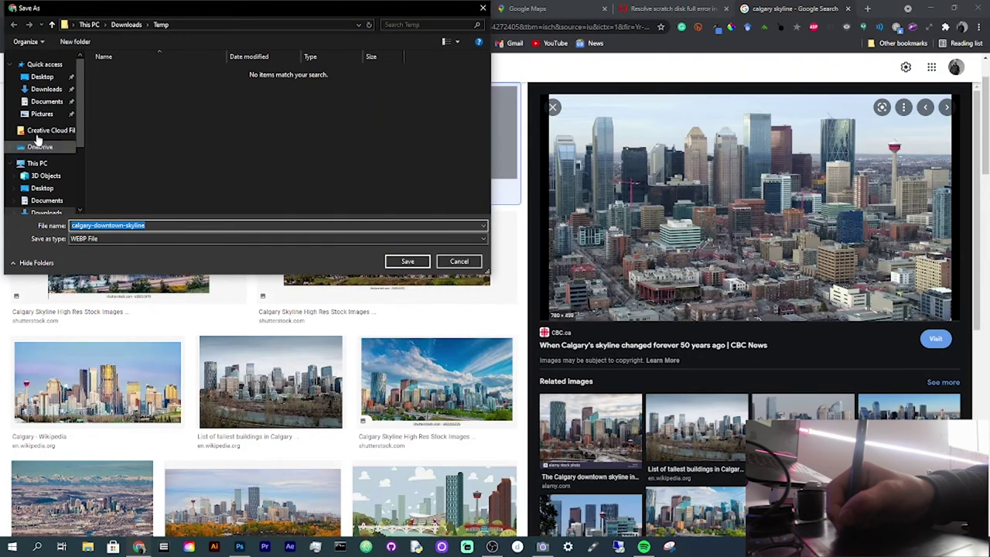
pyautogui.scroll(-3, 43, 140)
pyautogui.click(44, 170)
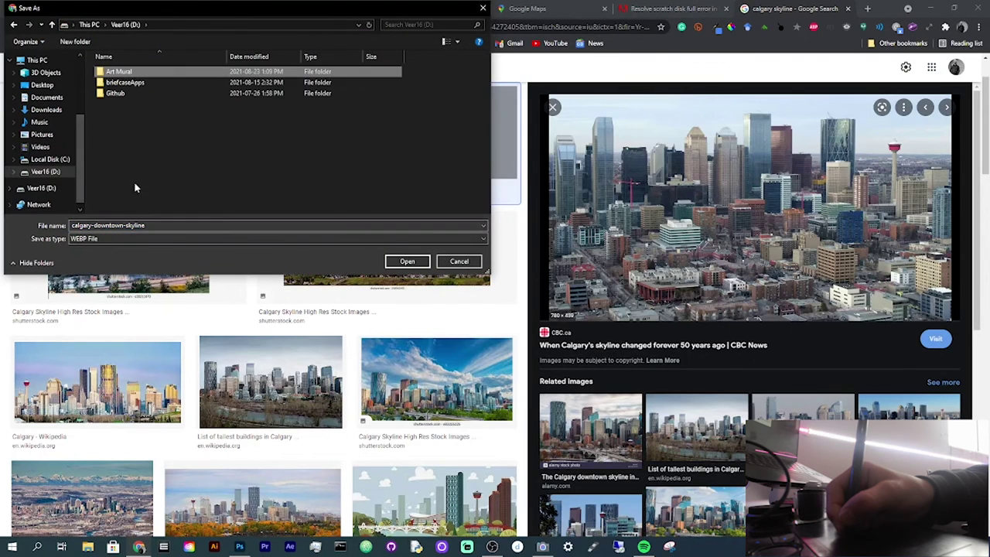
pyautogui.doubleClick(197, 71)
pyautogui.click(408, 263)
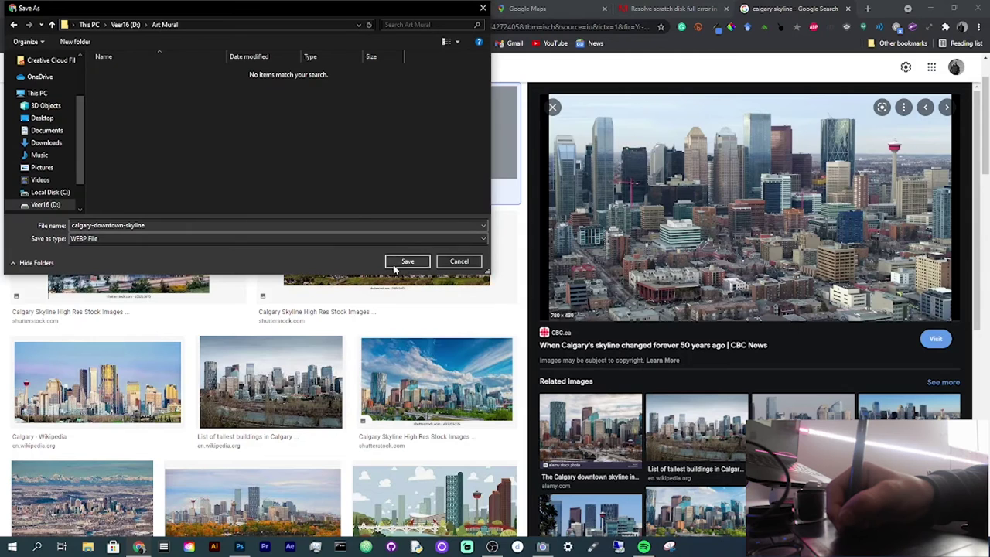
# Step: Switch to Photoshop and try to open the calgary-downtown-skyline file
pyautogui.click(249, 547)
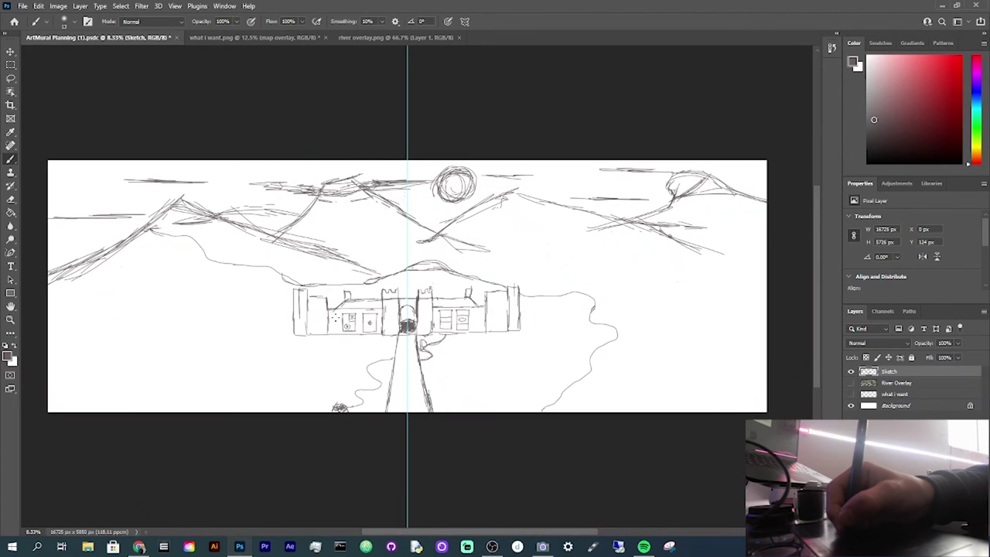
pyautogui.hotkey('ctrl', 'o')
pyautogui.click(329, 401)
pyautogui.click(155, 71)
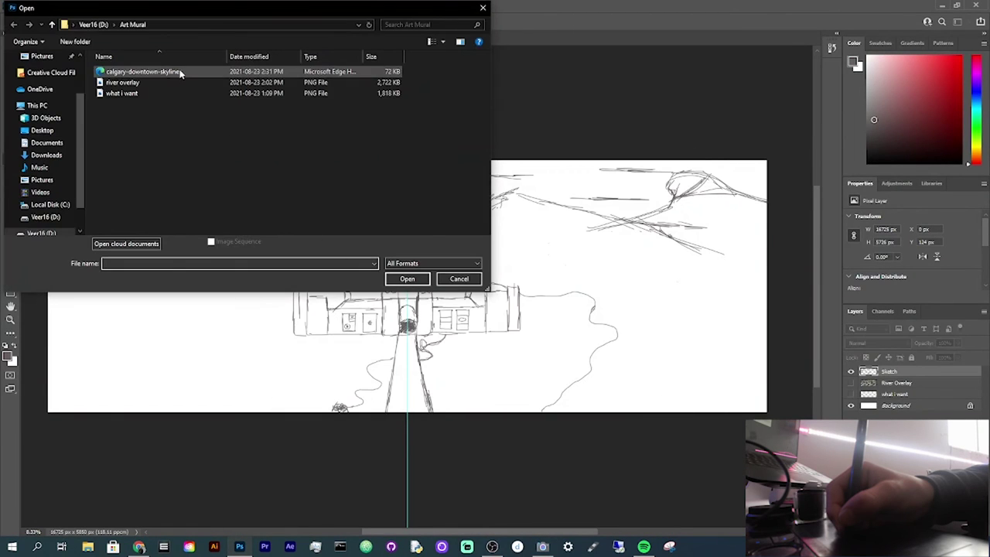
pyautogui.click(407, 278)
pyautogui.click(486, 205)
# Step: In Chrome, preview Wikipedia's Calgary skyline photo and save it as 1200px-Downtown_Calgary_2020-3 in the Art Mural folder
pyautogui.click(139, 547)
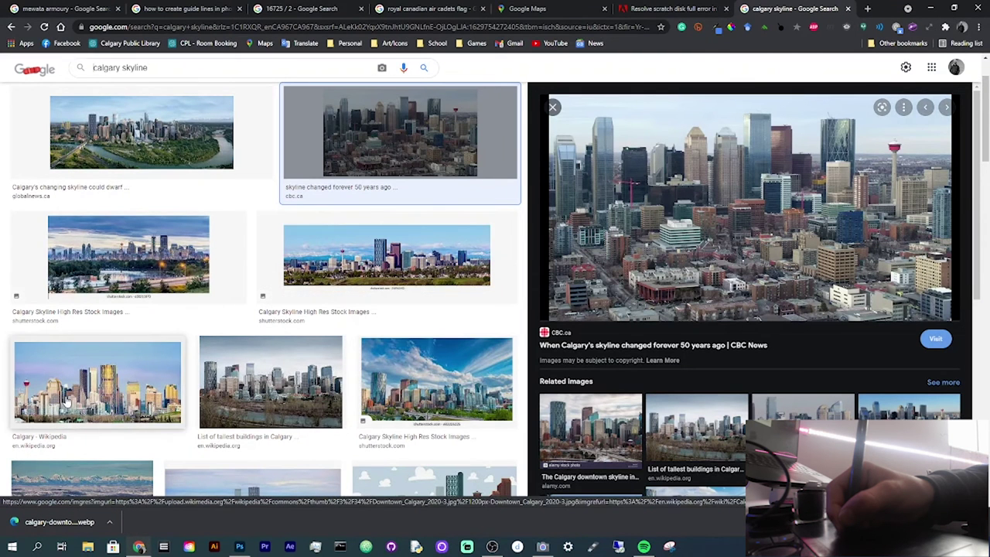
pyautogui.click(89, 391)
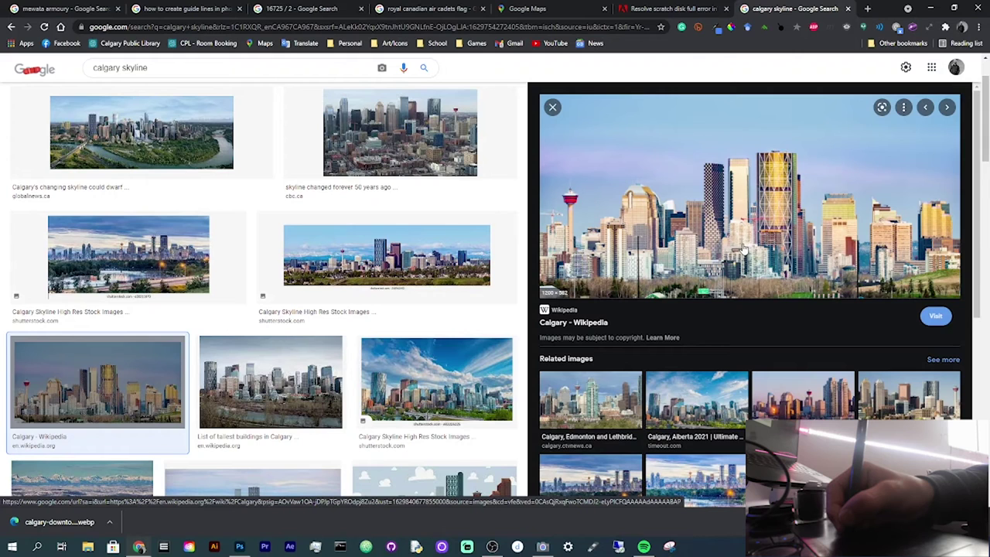
pyautogui.rightClick(715, 224)
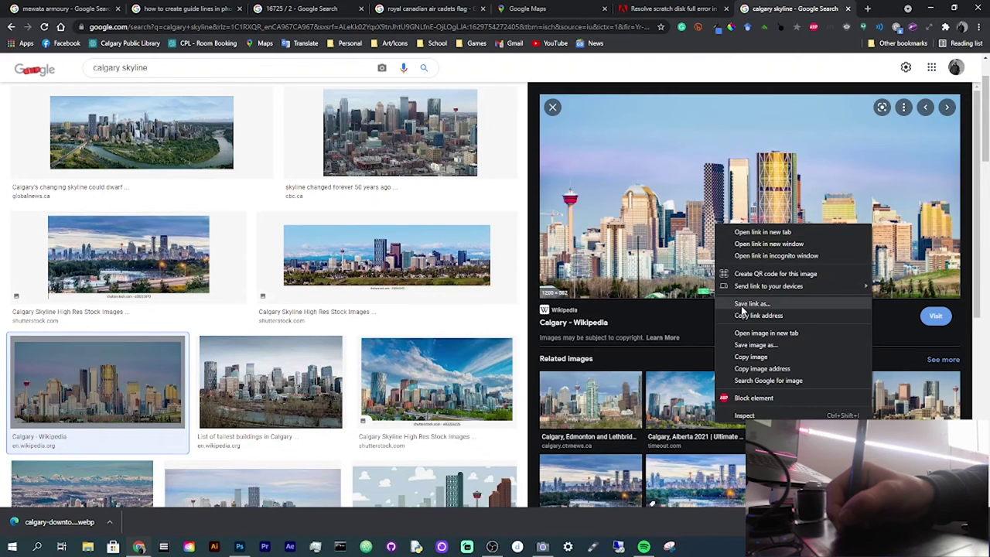
pyautogui.click(755, 345)
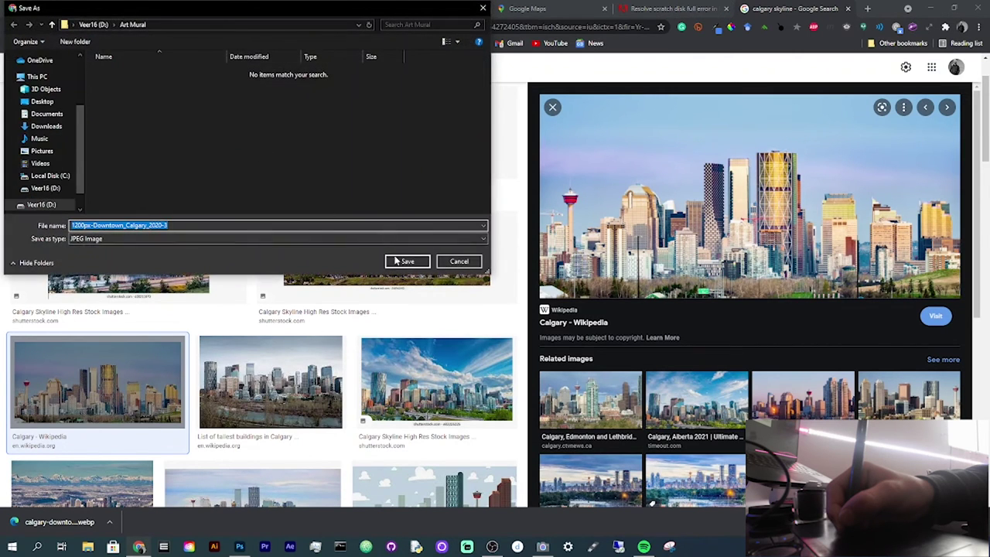
pyautogui.click(397, 261)
# Step: Switch to Photoshop and open 1200px-Downtown_Calgary_2020-3.jpg from the Art Mural folder
pyautogui.hotkey('alt', 'Tab')
pyautogui.hotkey('ctrl', 'o')
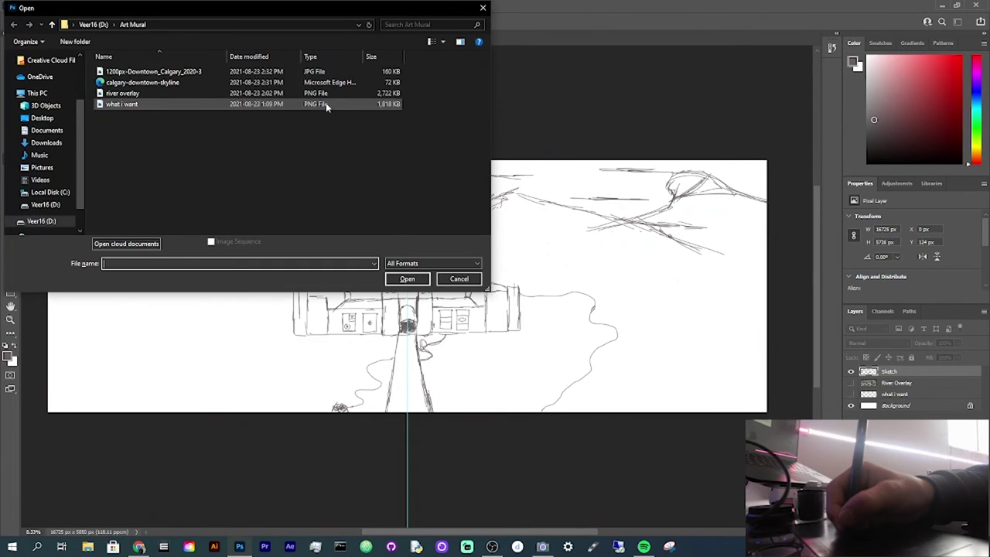
pyautogui.click(155, 72)
pyautogui.click(407, 278)
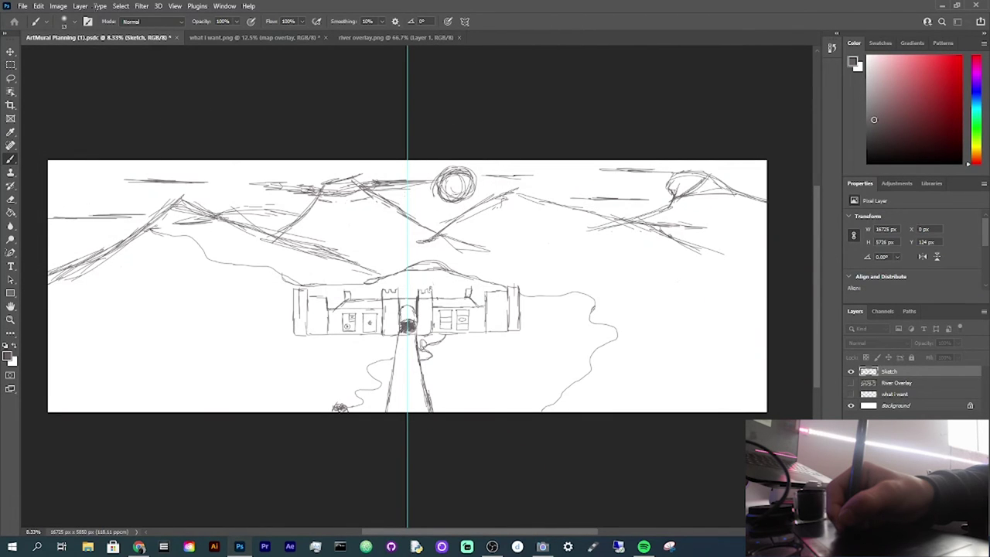
# Step: Select the whole skyline photo and add a layer named City Overlay beneath the Sketch layer in the ArtMural Planning document
pyautogui.hotkey('ctrl', 'a')
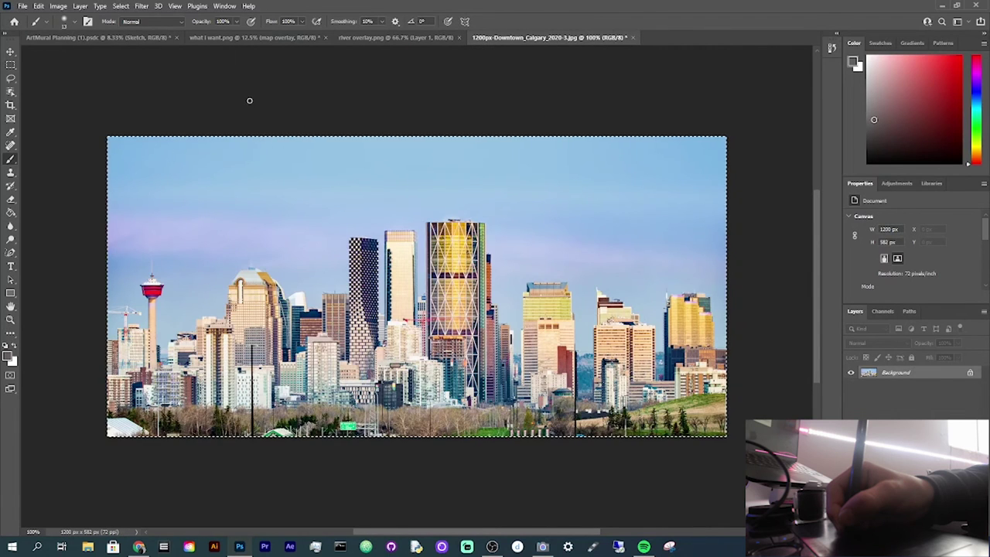
pyautogui.click(98, 37)
pyautogui.click(890, 383)
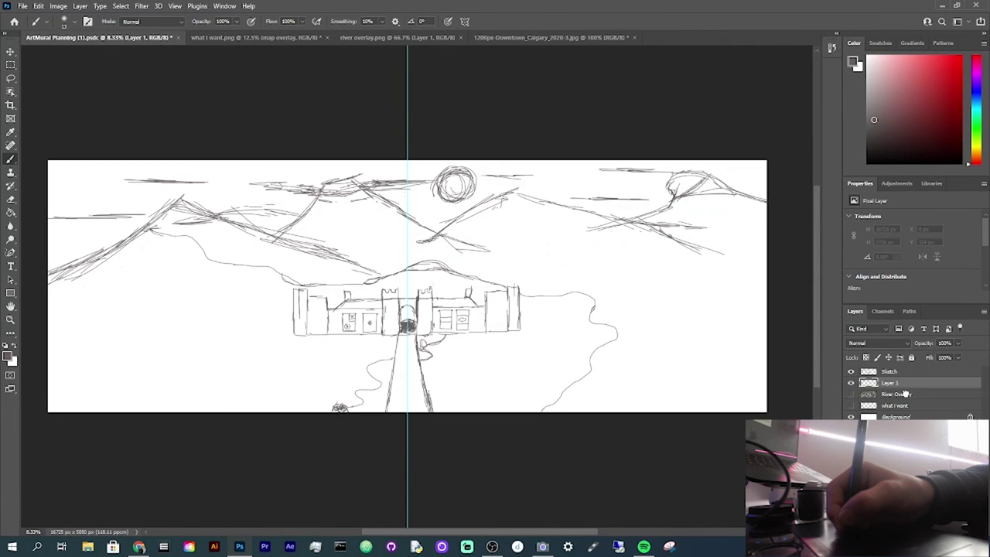
pyautogui.doubleClick(889, 382)
pyautogui.write('City Overlay')
pyautogui.press('Return')
pyautogui.hotkey('ctrl', 'v')
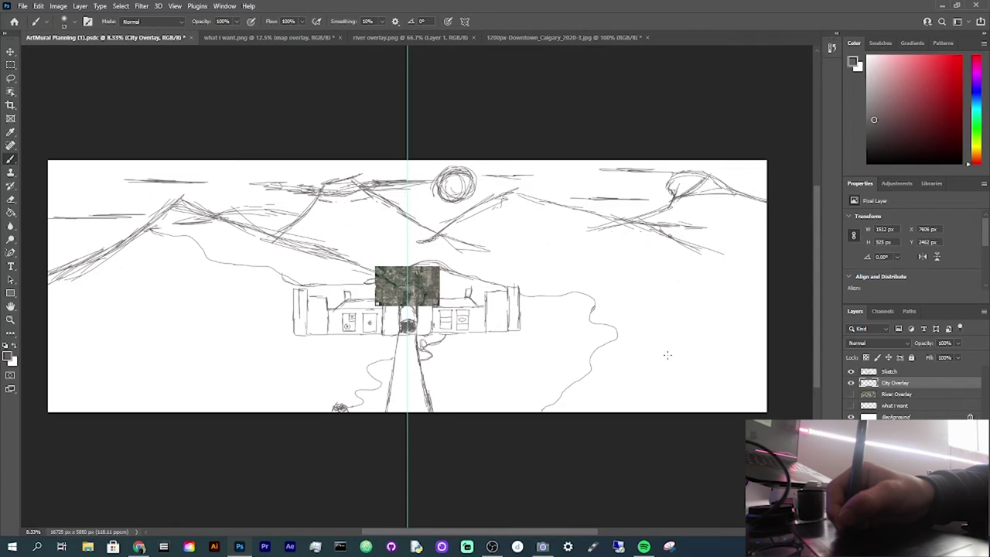
pyautogui.click(22, 6)
pyautogui.moveTo(38, 5)
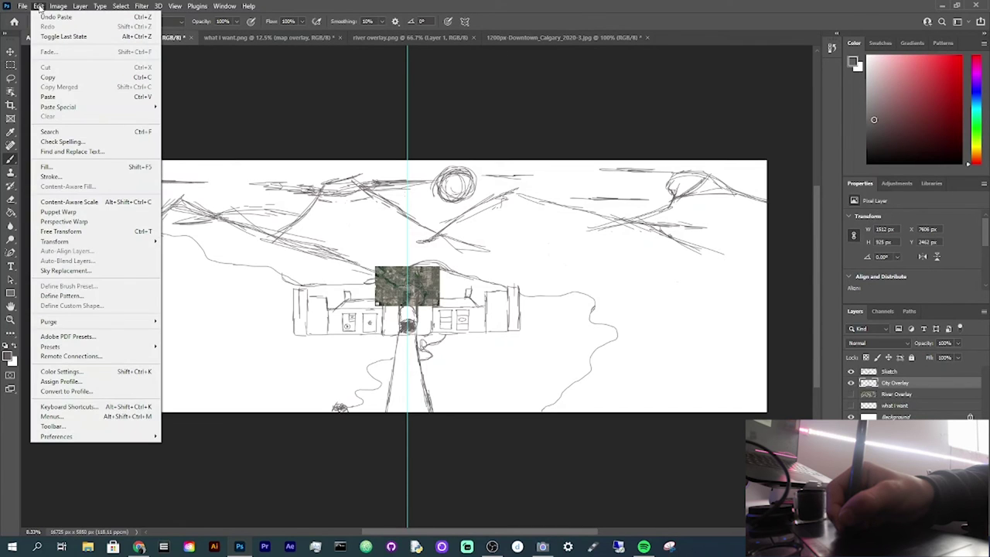
pyautogui.click(70, 229)
pyautogui.moveTo(404, 278); pyautogui.dragTo(77, 173)
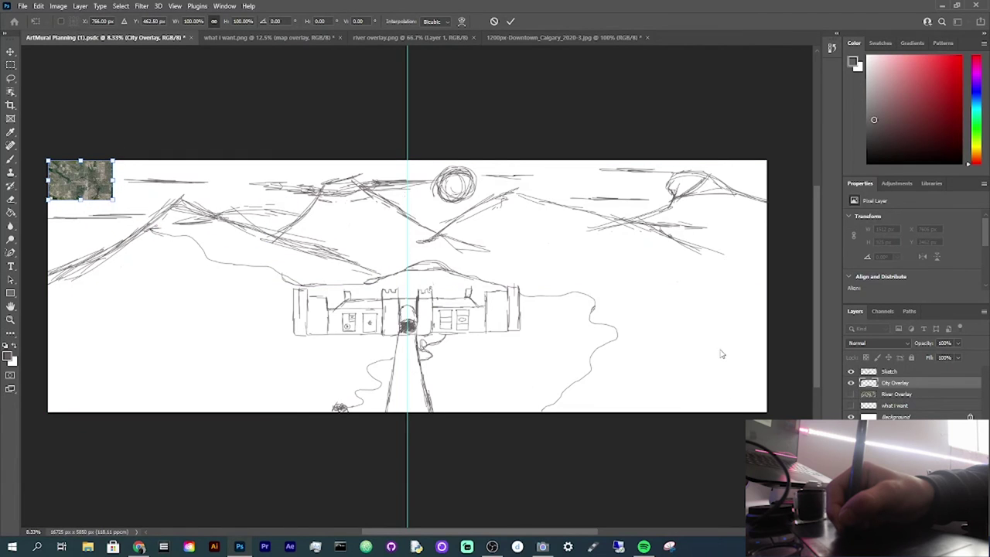
pyautogui.press('Escape')
pyautogui.hotkey('ctrl', 'z')
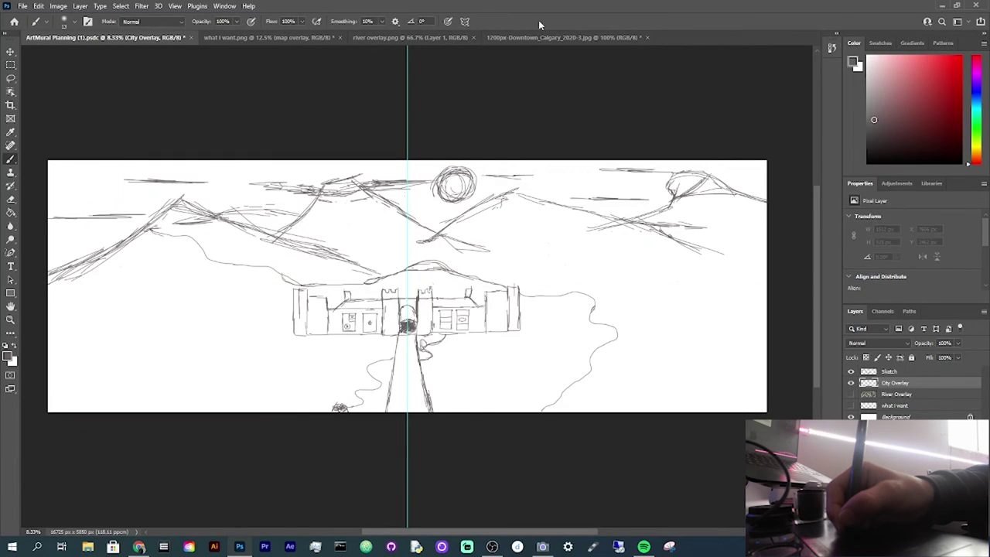
# Step: Copy the 1200px-Downtown_Calgary_2020-3.jpg skyline photo and paste it onto the City Overlay layer of the mural document
pyautogui.click(539, 37)
pyautogui.hotkey('ctrl', 'Tab')
pyautogui.hotkey('ctrl', 'v')
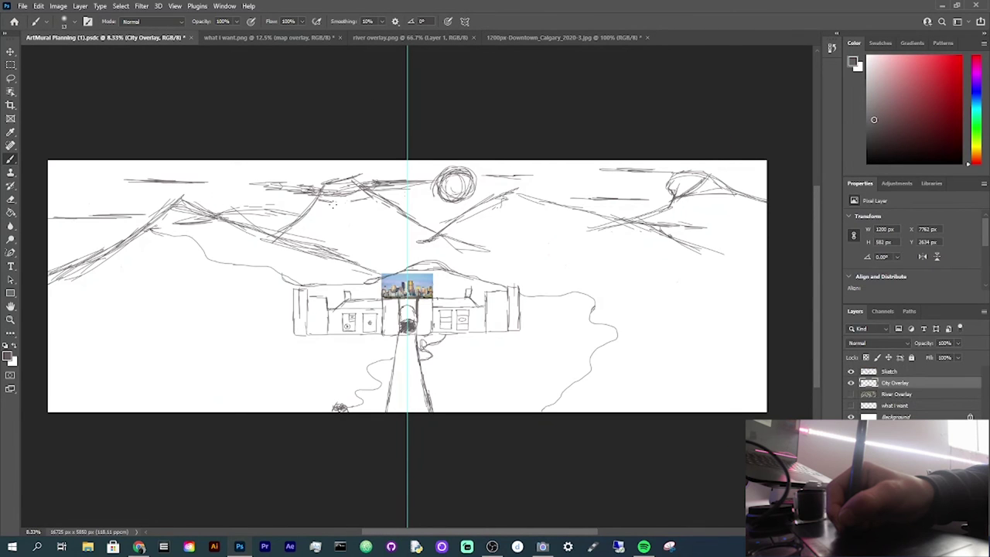
# Step: Move and enlarge the pasted skyline photo with Free Transform until it covers the whole mural canvas
pyautogui.click(22, 6)
pyautogui.moveTo(38, 5)
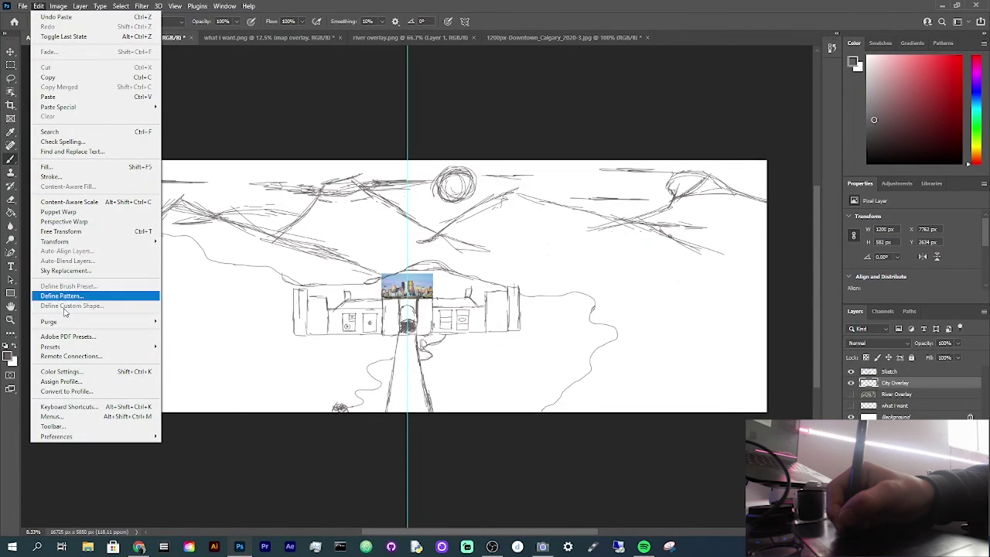
pyautogui.click(75, 232)
pyautogui.moveTo(399, 290); pyautogui.dragTo(207, 241)
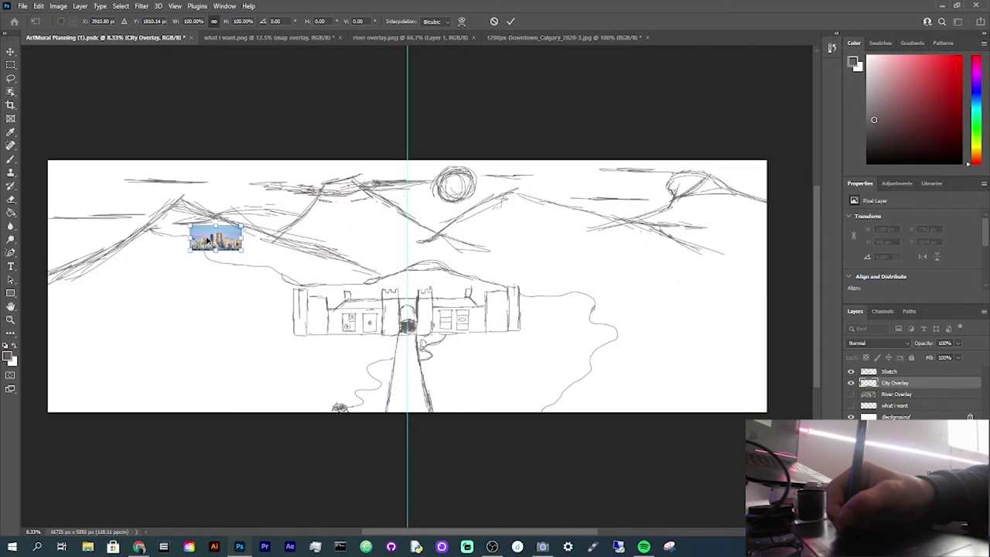
pyautogui.moveTo(208, 241)
pyautogui.mouseDown()
pyautogui.moveTo(170, 197)
pyautogui.moveTo(77, 169)
pyautogui.moveTo(72, 176)
pyautogui.moveTo(430, 280)
pyautogui.moveTo(679, 367)
pyautogui.moveTo(768, 412)
pyautogui.mouseUp()
pyautogui.press('Return')
pyautogui.press('b')
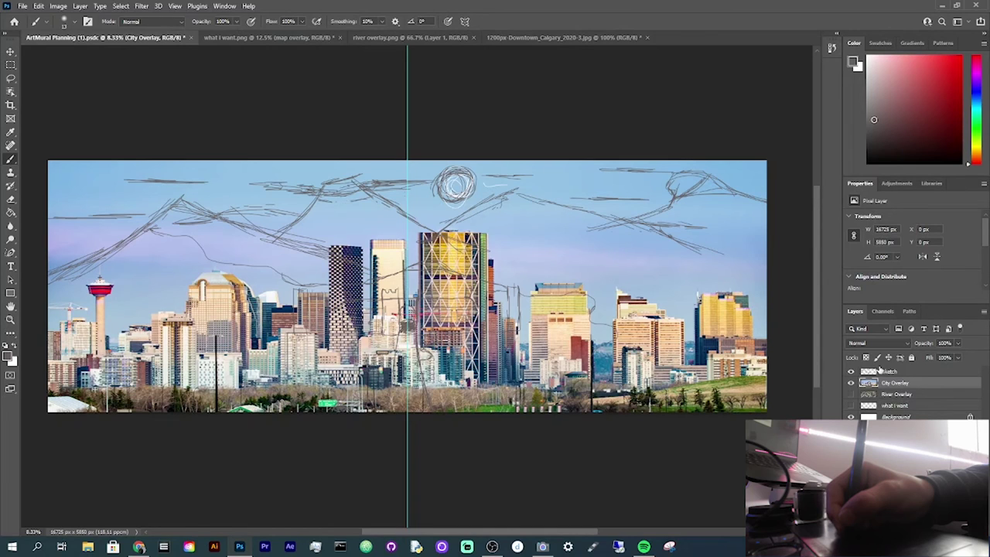
# Step: On the Sketch layer, trace the leftmost building's roofline and the full outline of the Calgary Tower with the brush
pyautogui.click(889, 372)
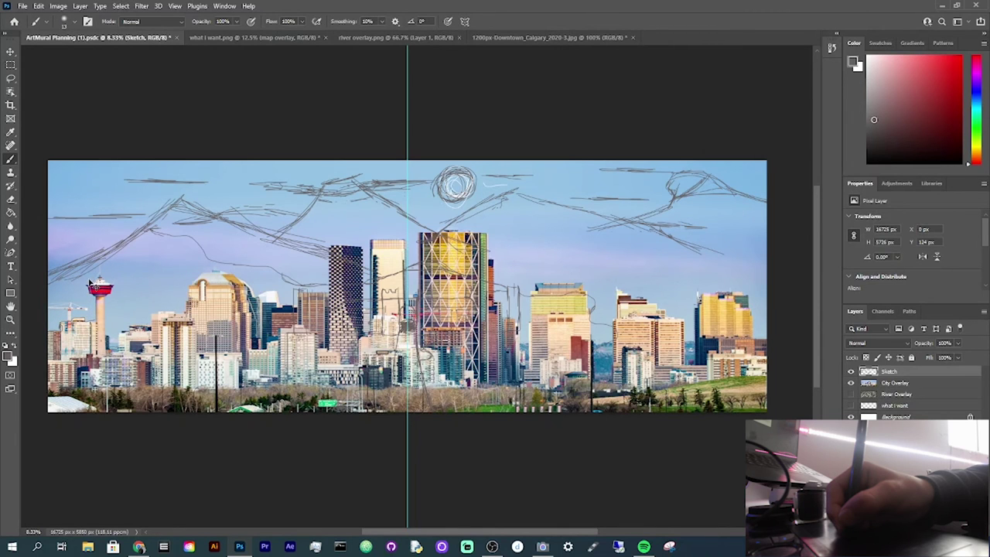
pyautogui.hotkey('ctrl', '+')
pyautogui.hotkey('ctrl', '+')
pyautogui.hotkey('ctrl', '+')
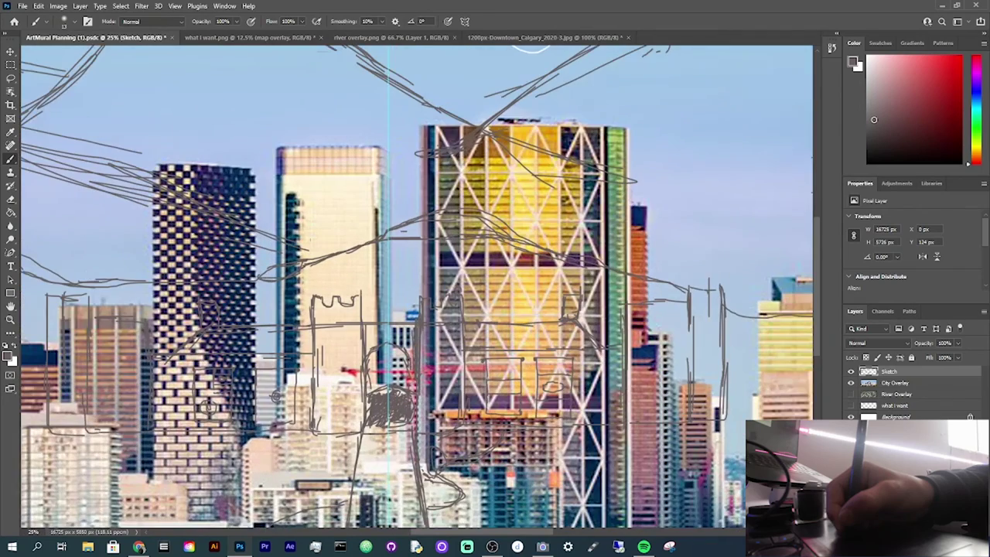
pyautogui.moveTo(817, 226); pyautogui.dragTo(817, 267)
pyautogui.moveTo(455, 532); pyautogui.dragTo(303, 532)
pyautogui.moveTo(144, 287)
pyautogui.mouseDown()
pyautogui.moveTo(177, 286)
pyautogui.moveTo(185, 256)
pyautogui.moveTo(254, 246)
pyautogui.moveTo(280, 259)
pyautogui.mouseUp()
pyautogui.moveTo(288, 184)
pyautogui.mouseDown()
pyautogui.moveTo(283, 256)
pyautogui.moveTo(275, 178)
pyautogui.moveTo(284, 181)
pyautogui.moveTo(268, 165)
pyautogui.moveTo(267, 177)
pyautogui.moveTo(270, 153)
pyautogui.moveTo(272, 177)
pyautogui.moveTo(257, 147)
pyautogui.moveTo(294, 144)
pyautogui.moveTo(296, 82)
pyautogui.mouseUp()
pyautogui.hotkey('ctrl', 'z')
pyautogui.hotkey('ctrl', 'z')
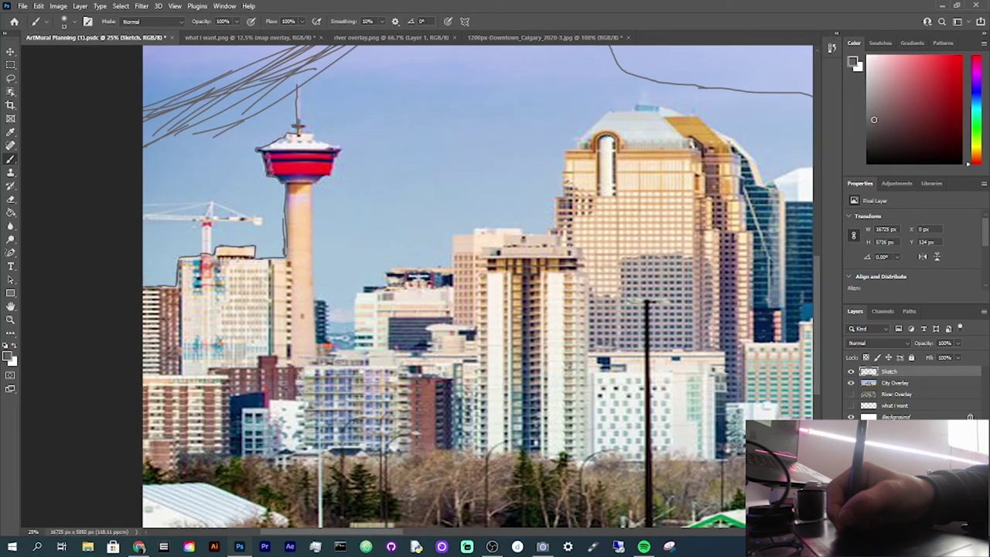
pyautogui.moveTo(300, 120); pyautogui.dragTo(299, 77)
pyautogui.moveTo(292, 125); pyautogui.dragTo(331, 145)
pyautogui.moveTo(317, 185)
pyautogui.mouseDown()
pyautogui.moveTo(308, 184)
pyautogui.moveTo(313, 291)
pyautogui.moveTo(317, 305)
pyautogui.moveTo(326, 297)
pyautogui.mouseUp()
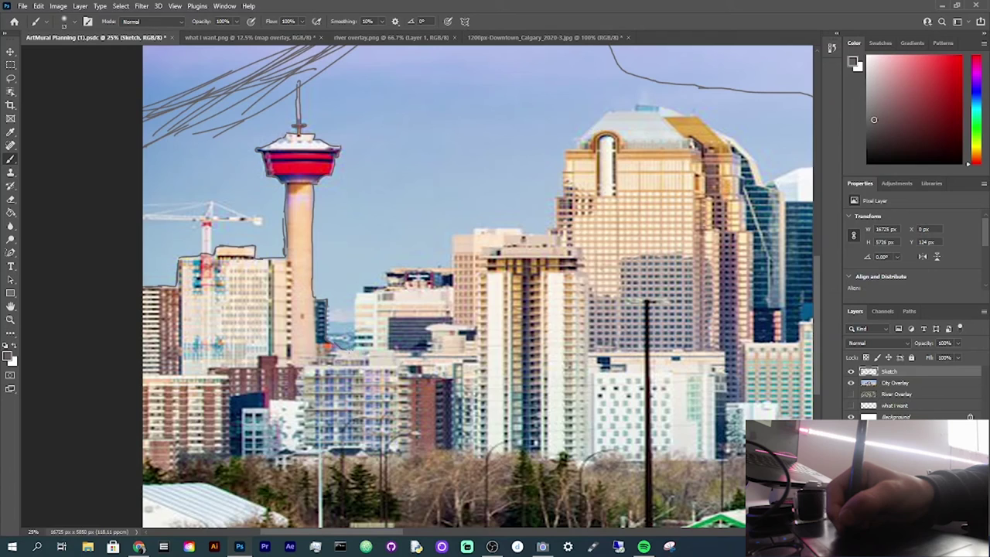
# Step: Trace the rooftops from the low white building beside the Calgary Tower up to the crown of the domed tan tower
pyautogui.moveTo(355, 308); pyautogui.dragTo(352, 349)
pyautogui.moveTo(357, 293); pyautogui.dragTo(353, 307)
pyautogui.moveTo(388, 276)
pyautogui.mouseDown()
pyautogui.moveTo(457, 266)
pyautogui.moveTo(452, 252)
pyautogui.moveTo(476, 252)
pyautogui.moveTo(477, 226)
pyautogui.moveTo(554, 228)
pyautogui.moveTo(567, 147)
pyautogui.moveTo(620, 106)
pyautogui.moveTo(633, 111)
pyautogui.mouseUp()
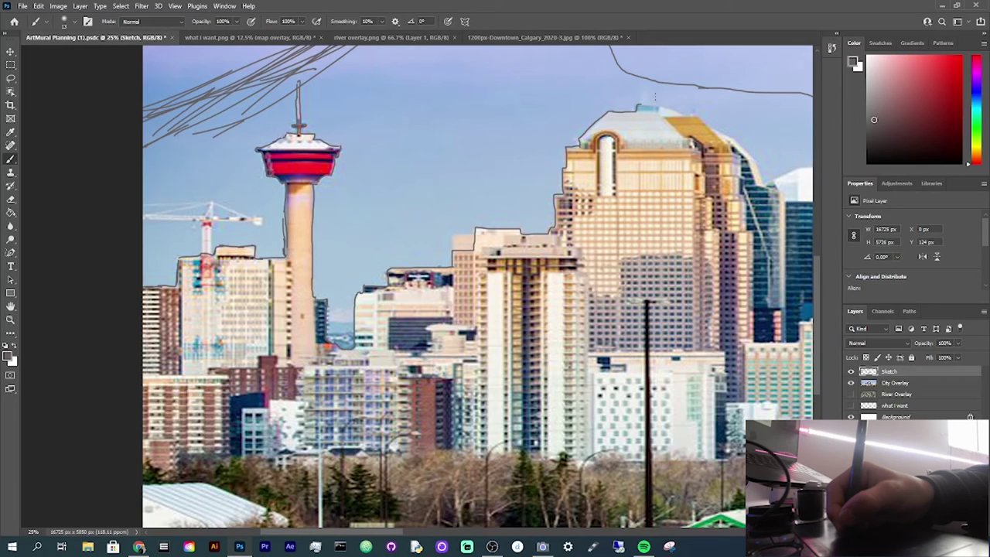
pyautogui.moveTo(671, 111); pyautogui.dragTo(685, 113)
pyautogui.hotkey('ctrl', 'z')
pyautogui.moveTo(610, 111)
pyautogui.mouseDown()
pyautogui.moveTo(660, 99)
pyautogui.moveTo(702, 116)
pyautogui.mouseUp()
# Step: Continue the outline down the domed tower's glass side and over the white-topped building to the dark brown block
pyautogui.moveTo(398, 531); pyautogui.dragTo(451, 531)
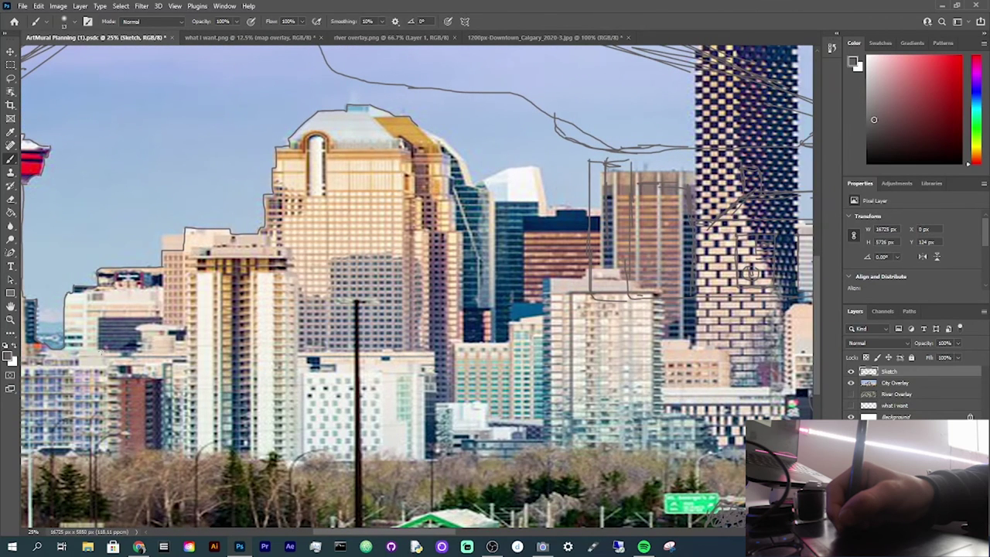
pyautogui.moveTo(419, 128)
pyautogui.mouseDown()
pyautogui.moveTo(452, 138)
pyautogui.moveTo(443, 142)
pyautogui.moveTo(477, 184)
pyautogui.moveTo(544, 168)
pyautogui.moveTo(564, 208)
pyautogui.mouseUp()
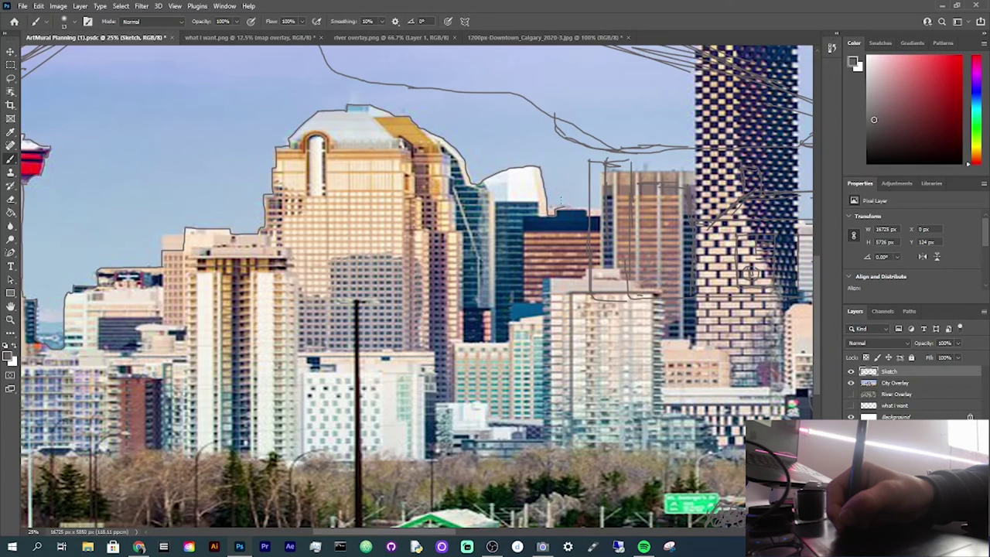
pyautogui.hotkey('ctrl', 'z')
pyautogui.moveTo(538, 167)
pyautogui.mouseDown()
pyautogui.moveTo(546, 210)
pyautogui.moveTo(575, 207)
pyautogui.mouseUp()
# Step: Hide and reshow the City Overlay layer to check the traced outline against the rest of the mural sketch
pyautogui.hotkey('ctrl', '-')
pyautogui.hotkey('ctrl', '-')
pyautogui.hotkey('ctrl', '-')
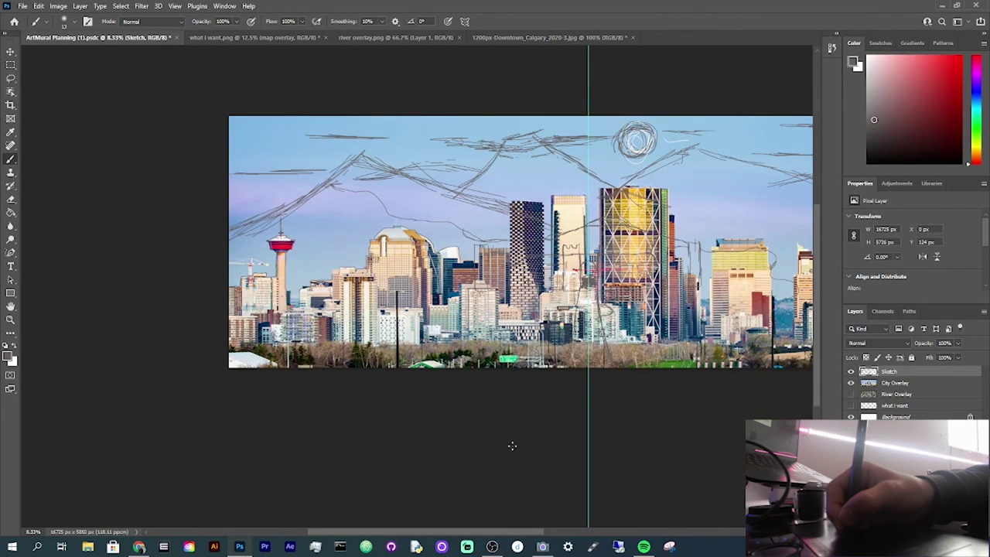
pyautogui.hscroll(3, 512, 446)
pyautogui.click(851, 383)
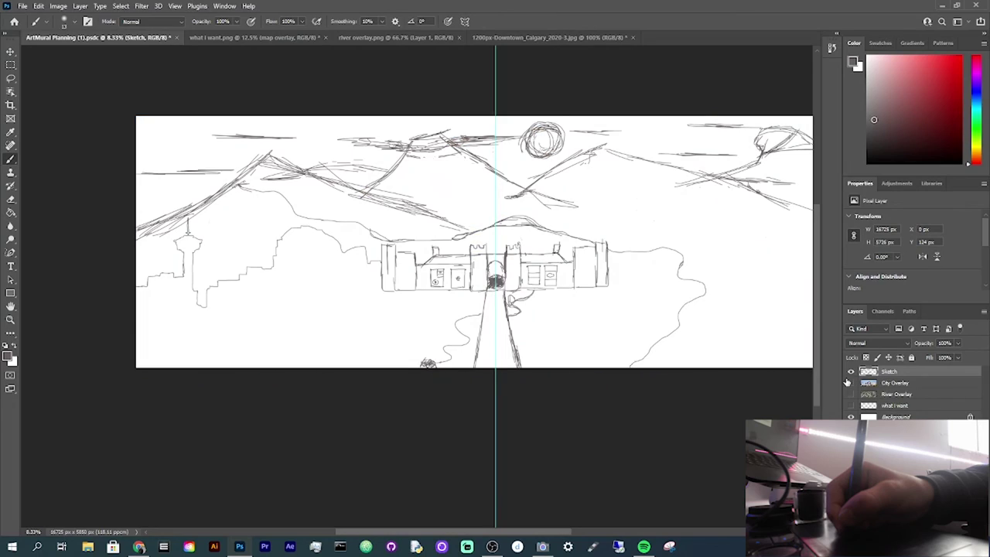
pyautogui.click(851, 383)
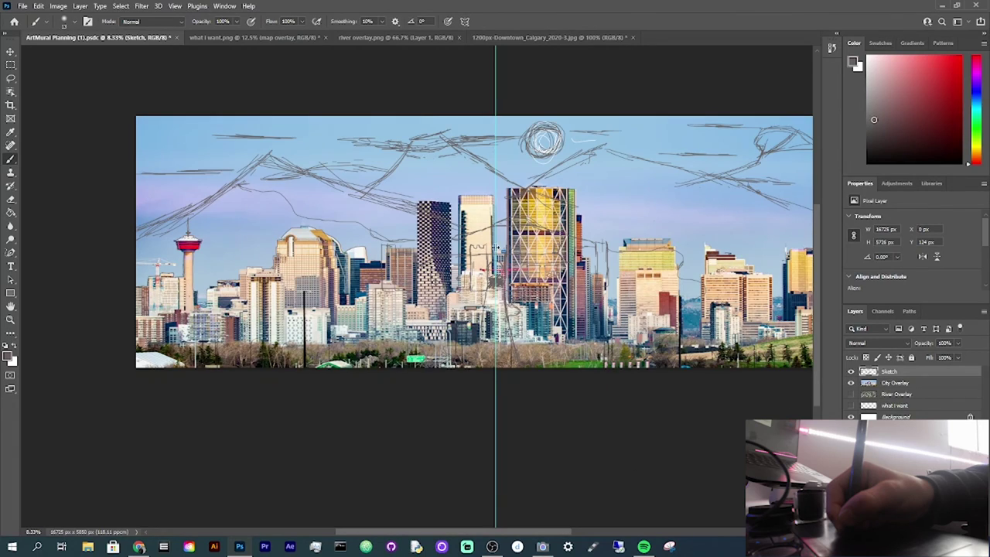
# Step: Trace the brown tower's roof and the outlines of the dark checkered tower and the cream tower beside it
pyautogui.hotkey('ctrl', '+')
pyautogui.hotkey('ctrl', '+')
pyautogui.hotkey('ctrl', '+')
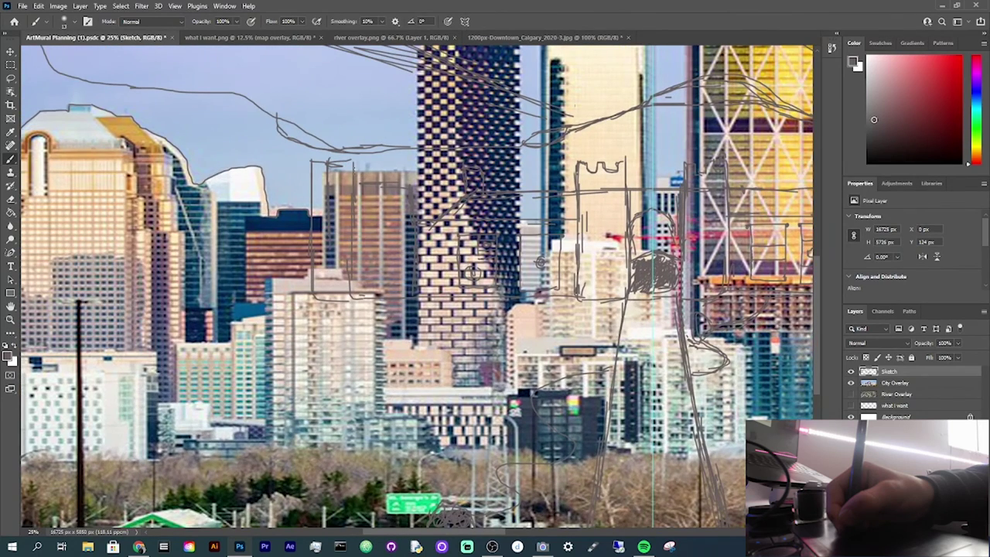
pyautogui.moveTo(352, 168); pyautogui.dragTo(403, 171)
pyautogui.moveTo(816, 278); pyautogui.dragTo(816, 240)
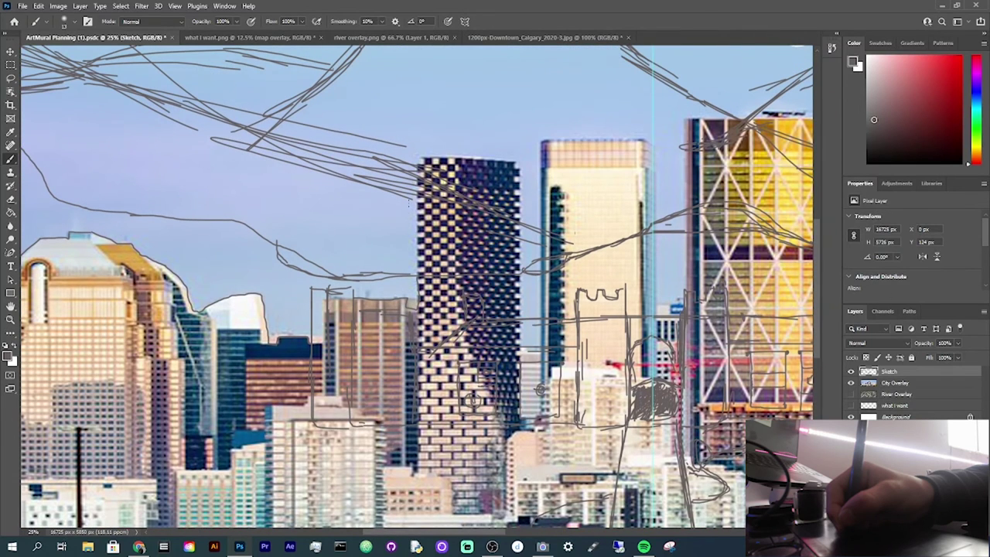
pyautogui.moveTo(418, 195); pyautogui.dragTo(417, 274)
pyautogui.moveTo(418, 168)
pyautogui.mouseDown()
pyautogui.moveTo(451, 141)
pyautogui.moveTo(421, 158)
pyautogui.moveTo(517, 157)
pyautogui.moveTo(520, 299)
pyautogui.mouseUp()
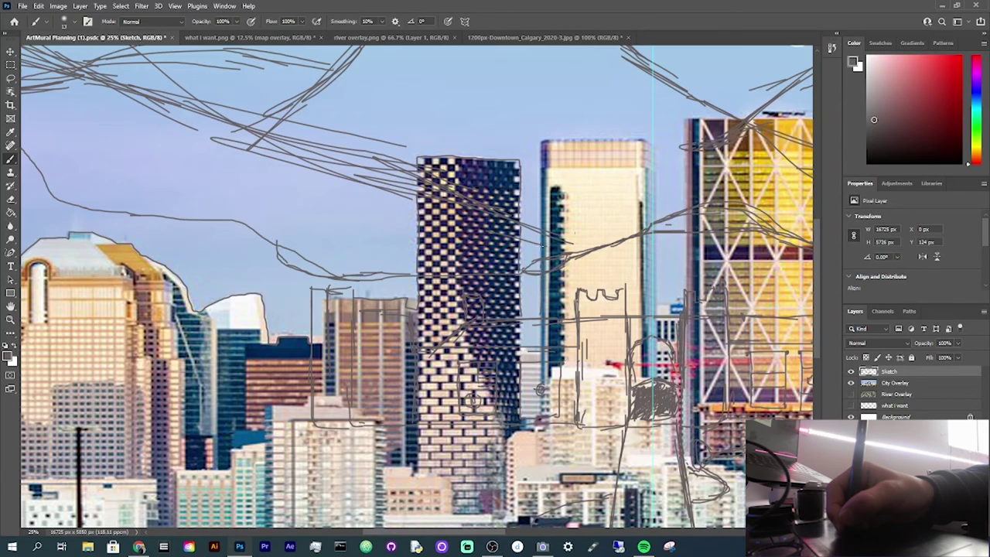
pyautogui.moveTo(545, 144); pyautogui.dragTo(542, 198)
pyautogui.moveTo(563, 139)
pyautogui.mouseDown()
pyautogui.moveTo(647, 146)
pyautogui.moveTo(649, 309)
pyautogui.moveTo(670, 305)
pyautogui.moveTo(685, 239)
pyautogui.mouseUp()
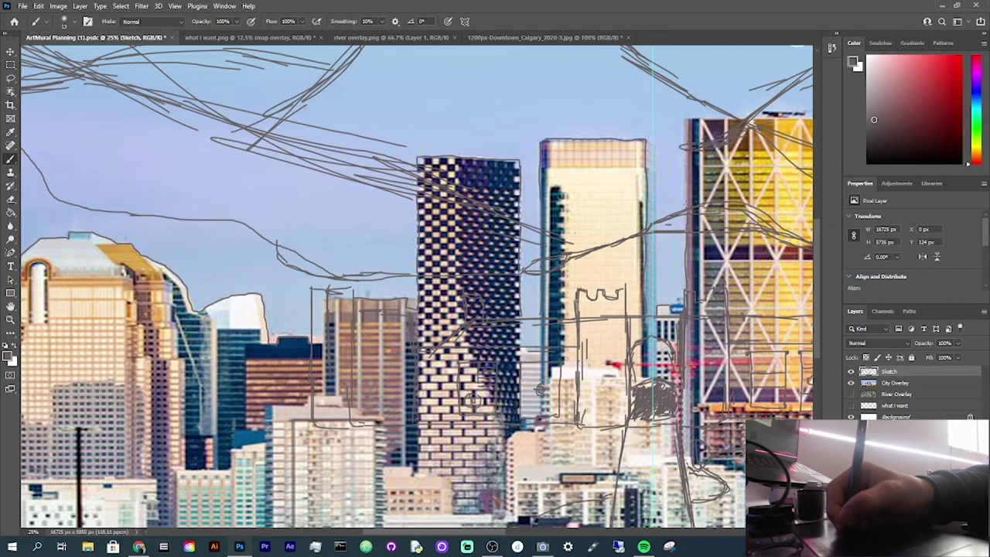
# Step: Trace the tall yellow tower with white cross-bracing and the narrow orange building behind it
pyautogui.moveTo(498, 532); pyautogui.dragTo(518, 532)
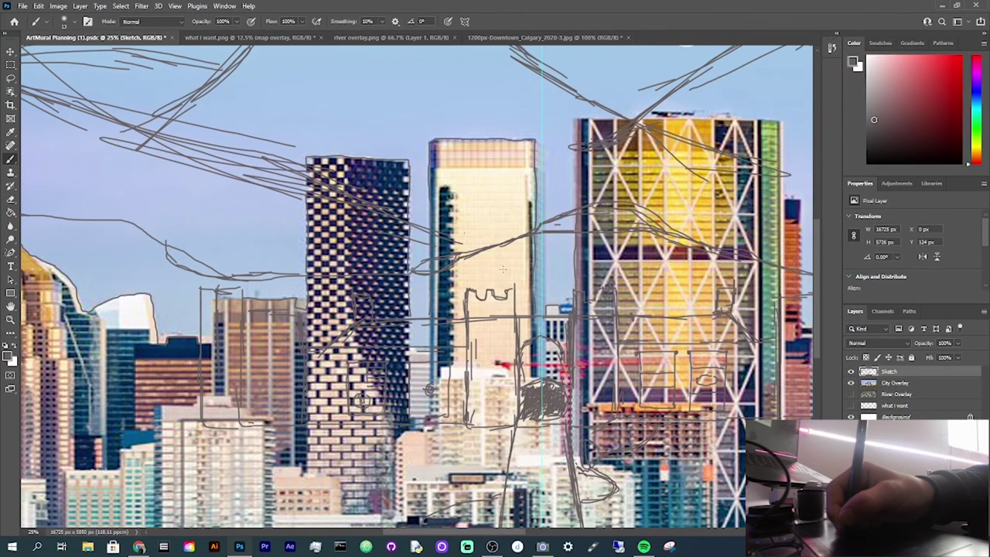
pyautogui.moveTo(576, 210); pyautogui.dragTo(575, 155)
pyautogui.hotkey('ctrl', 'z')
pyautogui.moveTo(576, 205)
pyautogui.mouseDown()
pyautogui.moveTo(574, 117)
pyautogui.moveTo(757, 119)
pyautogui.mouseUp()
pyautogui.hotkey('ctrl', 'z')
pyautogui.hotkey('ctrl', 'z')
pyautogui.moveTo(640, 118)
pyautogui.mouseDown()
pyautogui.moveTo(776, 120)
pyautogui.moveTo(784, 202)
pyautogui.moveTo(806, 201)
pyautogui.moveTo(803, 269)
pyautogui.moveTo(628, 269)
pyautogui.mouseUp()
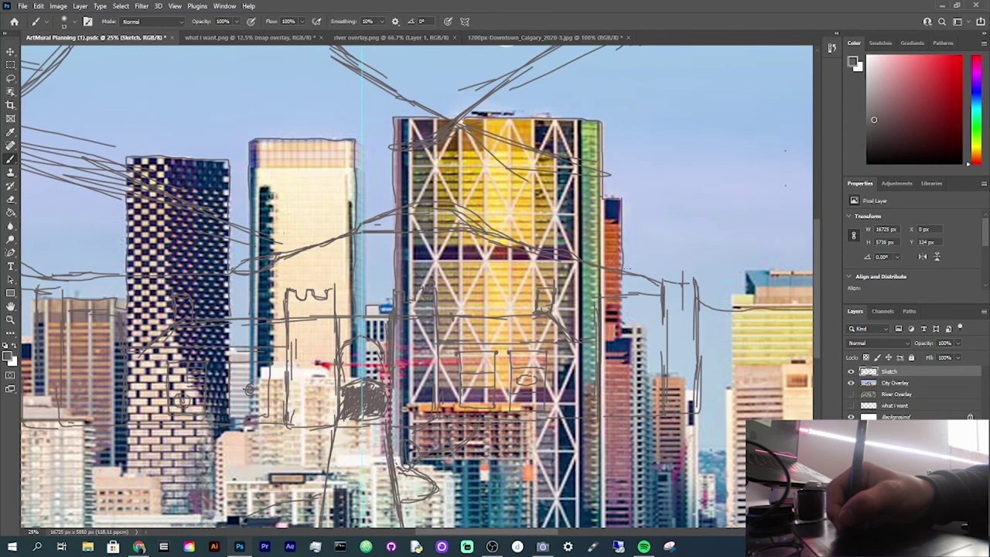
# Step: Trace the gap beyond the orange building and the outline of the green-topped tower with the blue glass roof
pyautogui.moveTo(554, 533); pyautogui.dragTo(573, 533)
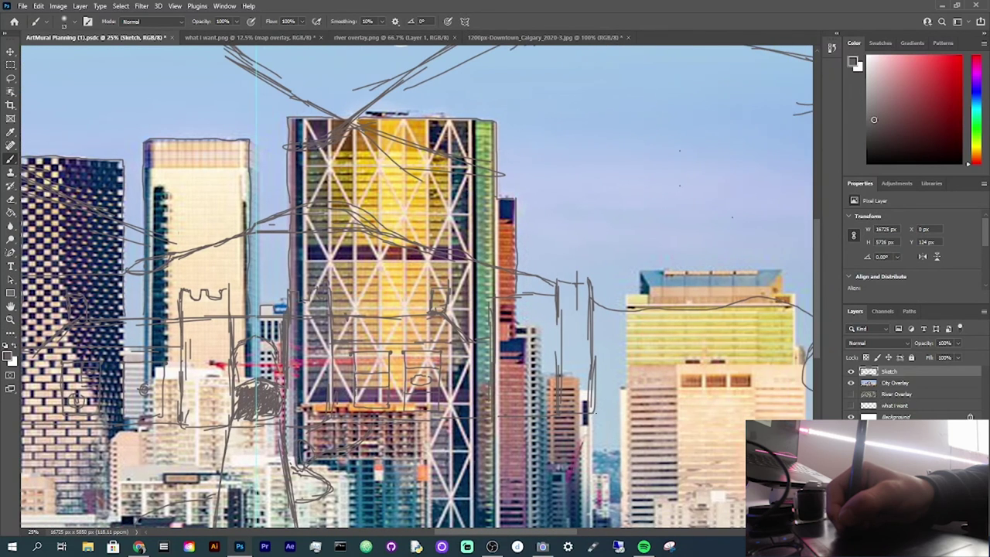
pyautogui.moveTo(594, 414)
pyautogui.mouseDown()
pyautogui.moveTo(593, 468)
pyautogui.moveTo(608, 500)
pyautogui.moveTo(622, 501)
pyautogui.moveTo(623, 386)
pyautogui.mouseUp()
pyautogui.moveTo(626, 308); pyautogui.dragTo(623, 389)
pyautogui.moveTo(626, 300)
pyautogui.mouseDown()
pyautogui.moveTo(641, 291)
pyautogui.moveTo(639, 271)
pyautogui.moveTo(685, 270)
pyautogui.mouseUp()
pyautogui.moveTo(491, 532); pyautogui.dragTo(525, 532)
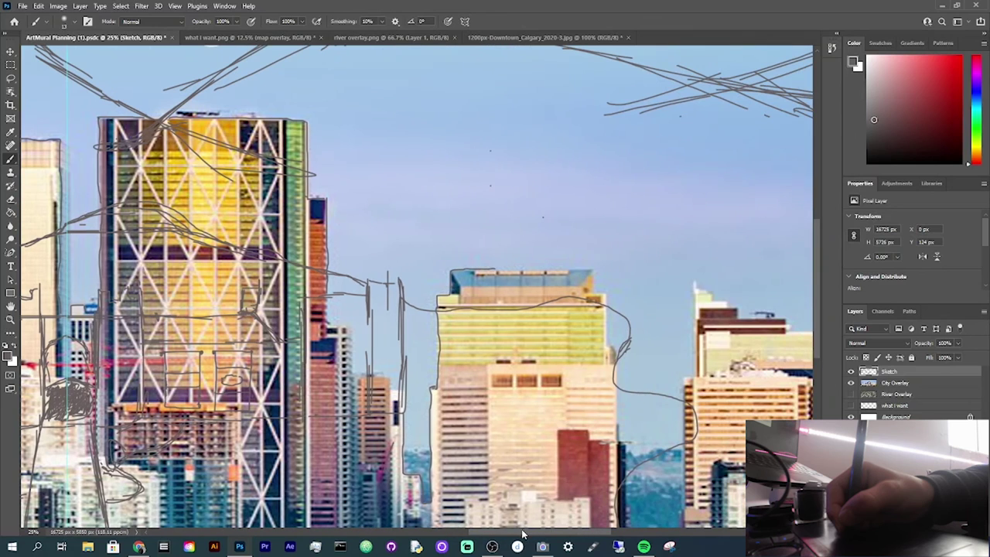
pyautogui.moveTo(496, 269)
pyautogui.mouseDown()
pyautogui.moveTo(594, 274)
pyautogui.moveTo(617, 308)
pyautogui.moveTo(619, 425)
pyautogui.mouseUp()
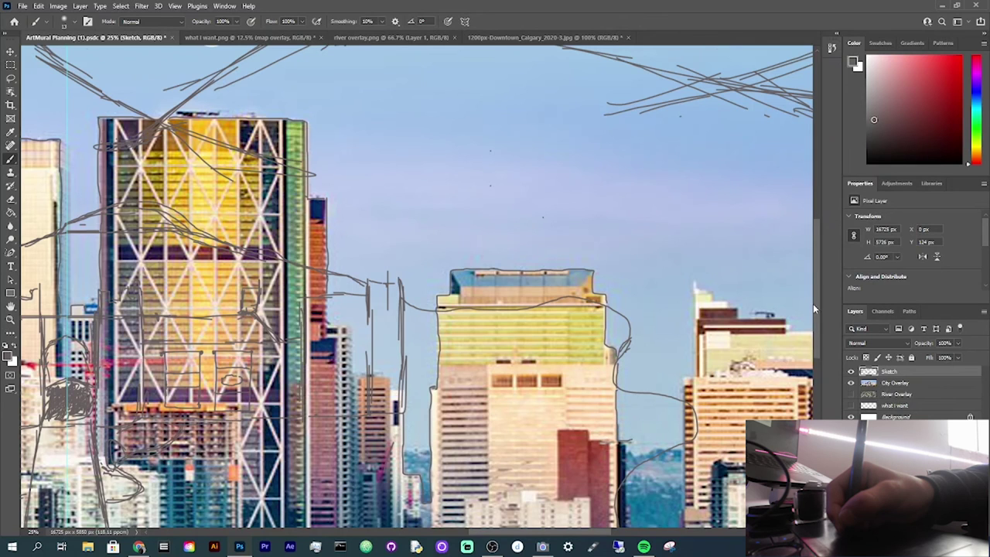
# Step: Trace the stepped rooftops and far side of the wide tan office building next to the green-topped tower
pyautogui.scroll(-3, 813, 304)
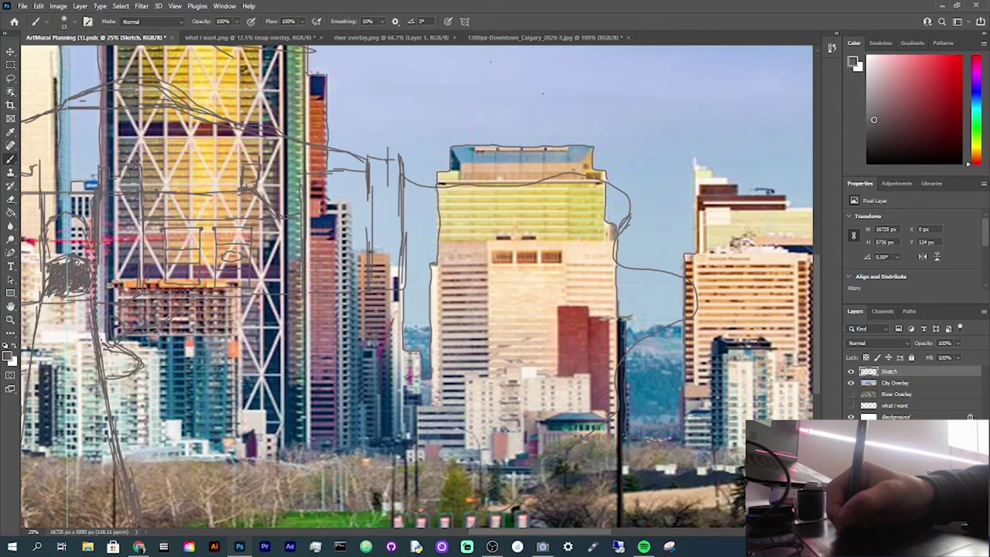
pyautogui.moveTo(697, 246); pyautogui.dragTo(695, 156)
pyautogui.moveTo(737, 196)
pyautogui.mouseDown()
pyautogui.moveTo(788, 198)
pyautogui.moveTo(790, 207)
pyautogui.mouseUp()
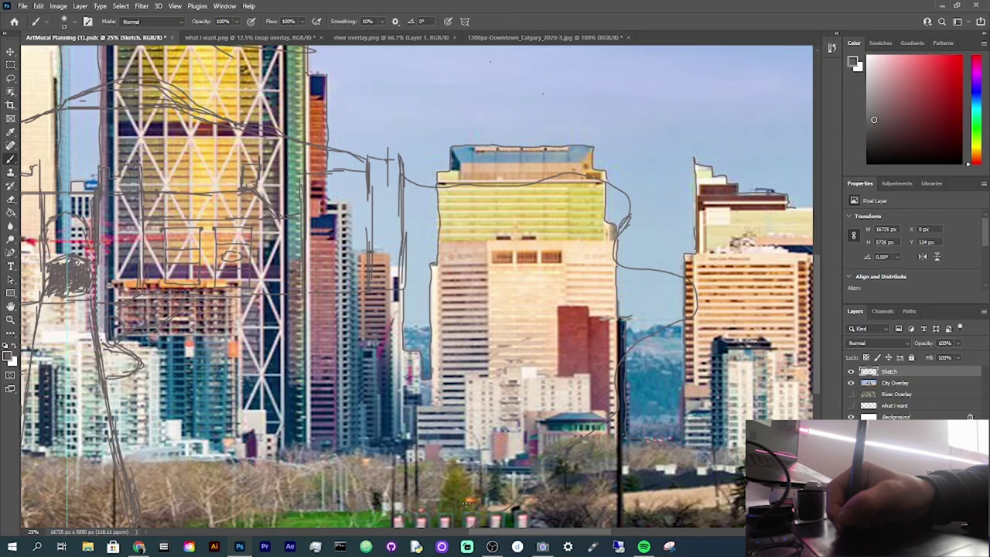
pyautogui.moveTo(485, 532); pyautogui.dragTo(565, 532)
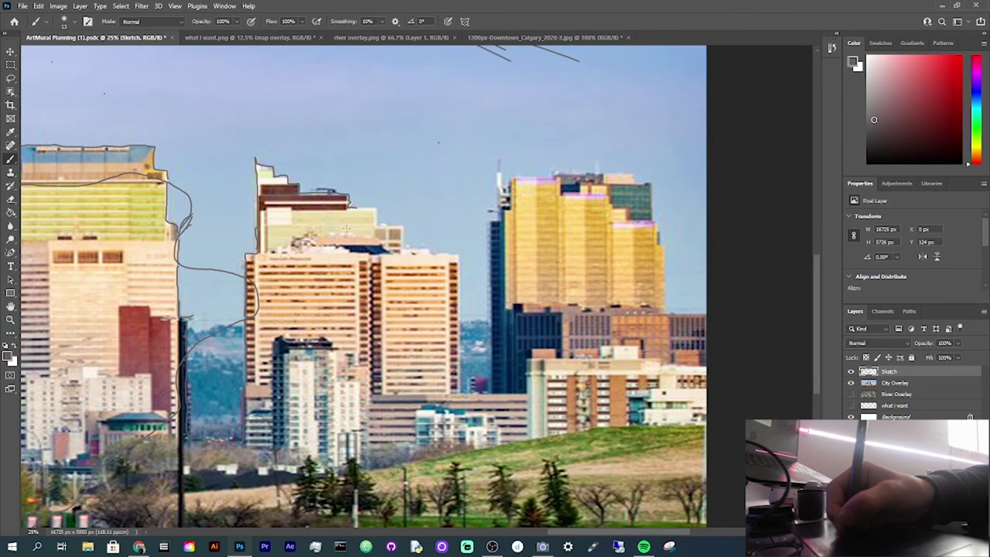
pyautogui.moveTo(352, 206)
pyautogui.mouseDown()
pyautogui.moveTo(383, 228)
pyautogui.moveTo(403, 230)
pyautogui.moveTo(404, 251)
pyautogui.moveTo(448, 254)
pyautogui.moveTo(471, 278)
pyautogui.moveTo(456, 254)
pyautogui.moveTo(461, 390)
pyautogui.mouseUp()
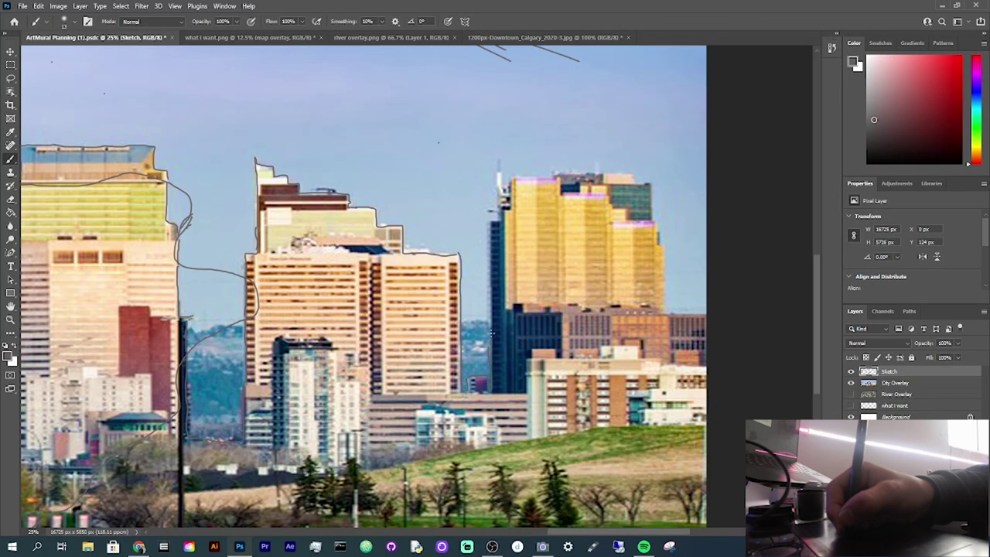
# Step: Trace the gold tower and the rooftop running to the canvas edge, and hide the City Overlay layer
pyautogui.moveTo(490, 297); pyautogui.dragTo(491, 225)
pyautogui.hotkey('ctrl', 'z')
pyautogui.moveTo(499, 208)
pyautogui.mouseDown()
pyautogui.moveTo(505, 202)
pyautogui.moveTo(512, 180)
pyautogui.moveTo(599, 170)
pyautogui.moveTo(648, 178)
pyautogui.moveTo(638, 182)
pyautogui.moveTo(654, 198)
pyautogui.moveTo(663, 310)
pyautogui.moveTo(707, 313)
pyautogui.mouseUp()
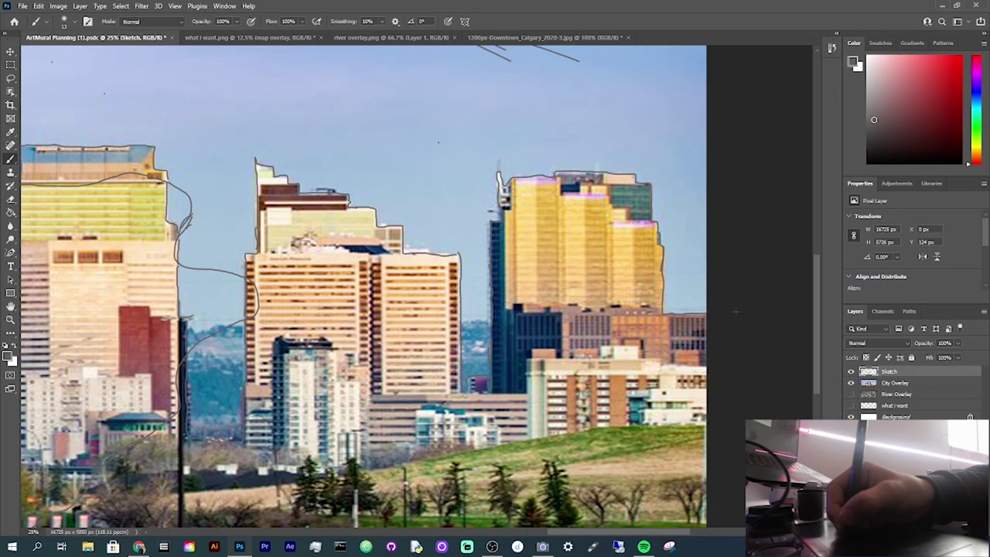
pyautogui.click(851, 382)
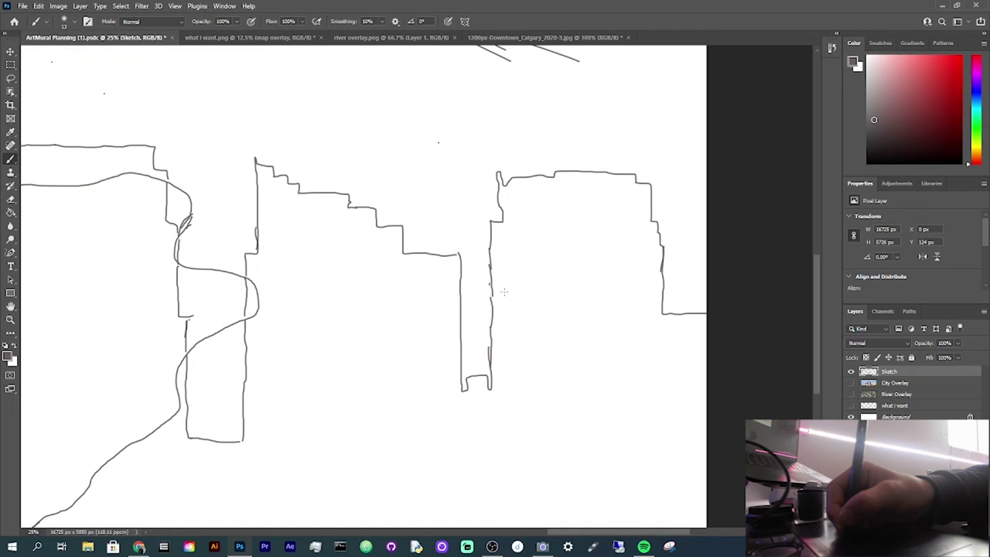
# Step: Fill the gaps in the left vertical edge of the rightmost skyline tower with extra brush strokes
pyautogui.moveTo(489, 240); pyautogui.dragTo(495, 333)
pyautogui.moveTo(490, 257); pyautogui.dragTo(494, 326)
# Step: Erase the mountain slope lines that cross the three rectangular towers behind the armoury
pyautogui.hotkey('ctrl', '-')
pyautogui.hotkey('ctrl', '-')
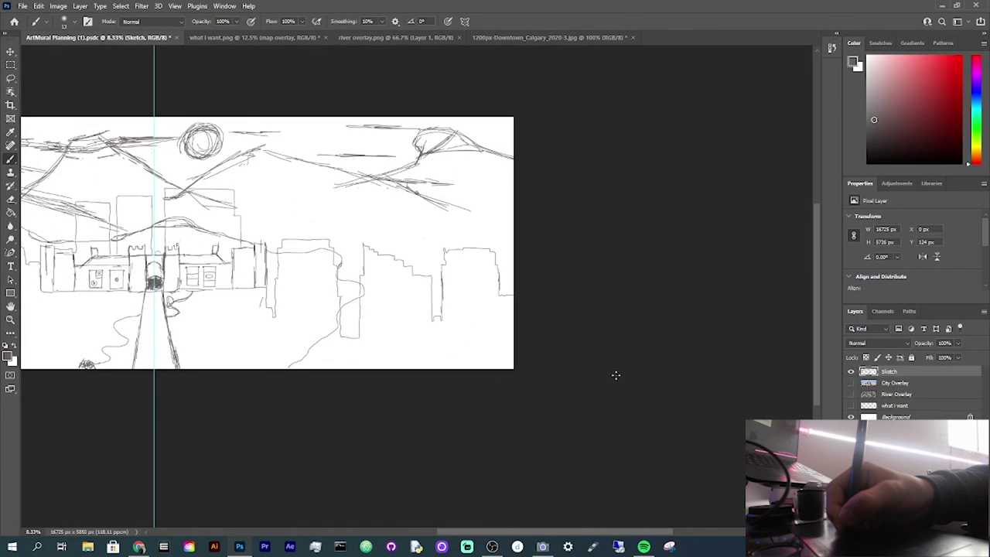
pyautogui.moveTo(550, 533); pyautogui.dragTo(458, 548)
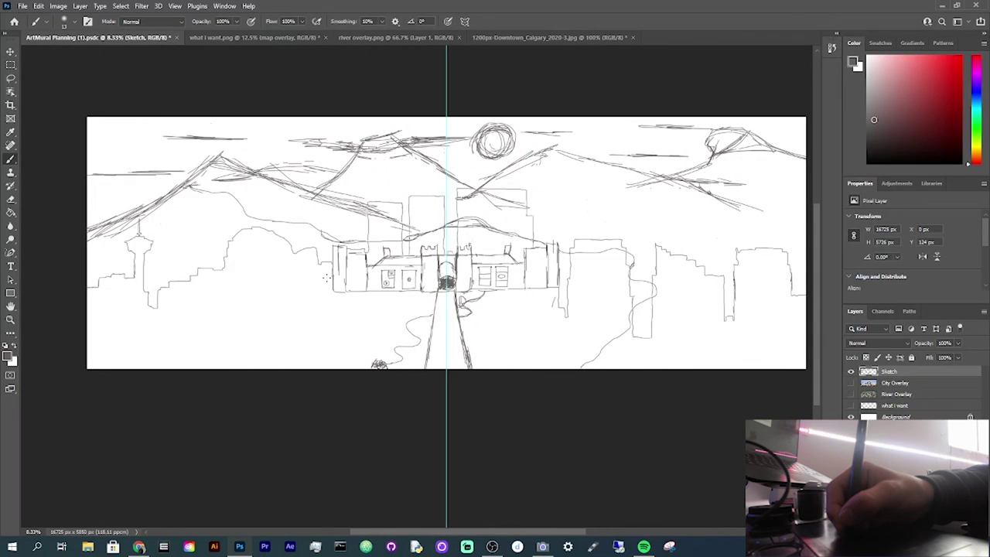
pyautogui.press('e')
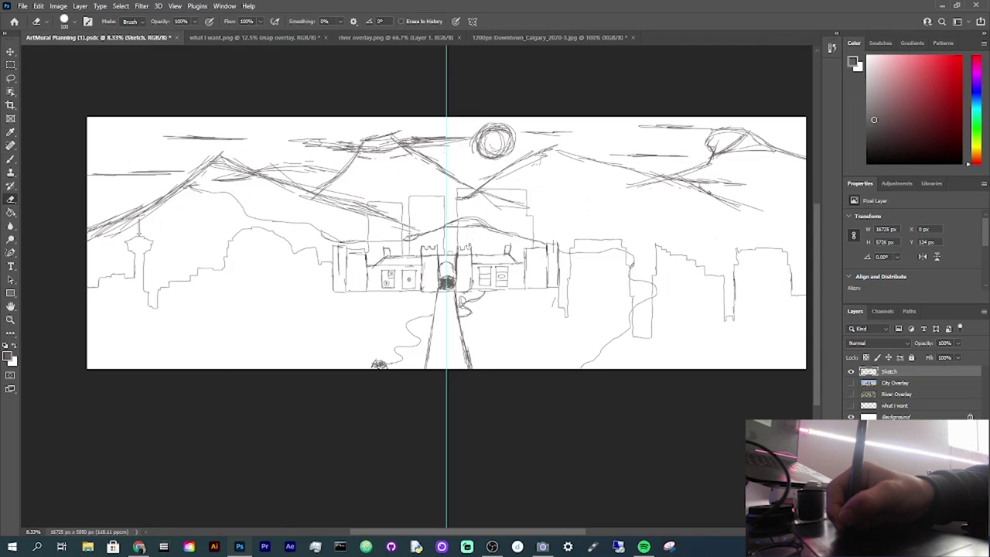
pyautogui.moveTo(416, 229)
pyautogui.mouseDown()
pyautogui.moveTo(367, 212)
pyautogui.moveTo(355, 192)
pyautogui.moveTo(351, 209)
pyautogui.mouseUp()
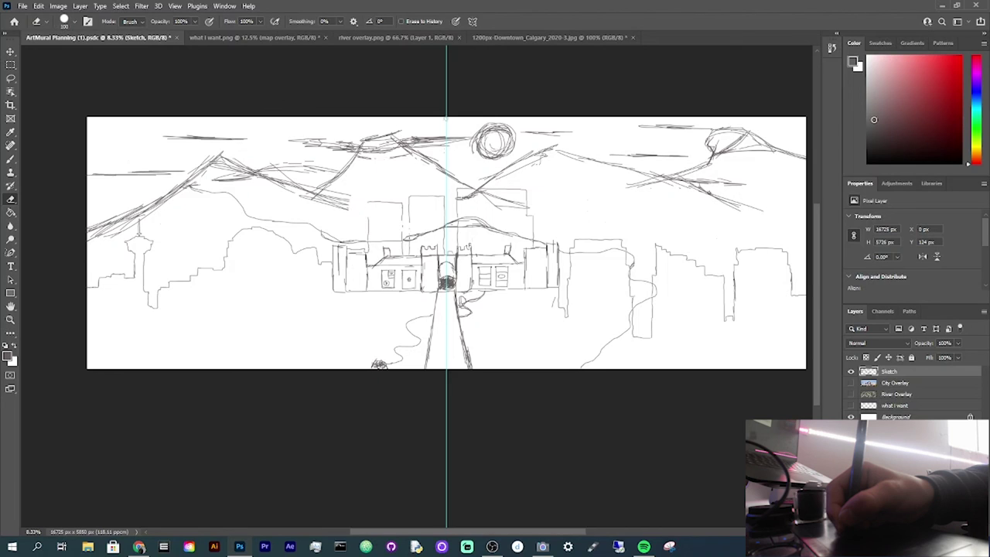
pyautogui.moveTo(456, 198)
pyautogui.mouseDown()
pyautogui.moveTo(536, 205)
pyautogui.moveTo(500, 207)
pyautogui.moveTo(467, 186)
pyautogui.moveTo(499, 174)
pyautogui.mouseUp()
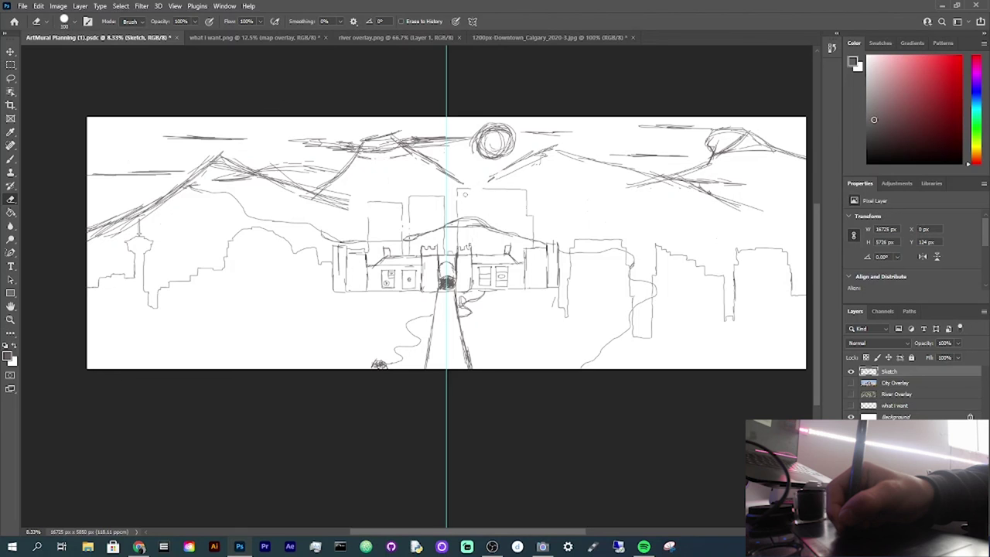
# Step: Redraw the mountain slopes so they end at the leftmost rectangular tower and join in a valley above the central towers
pyautogui.press('b')
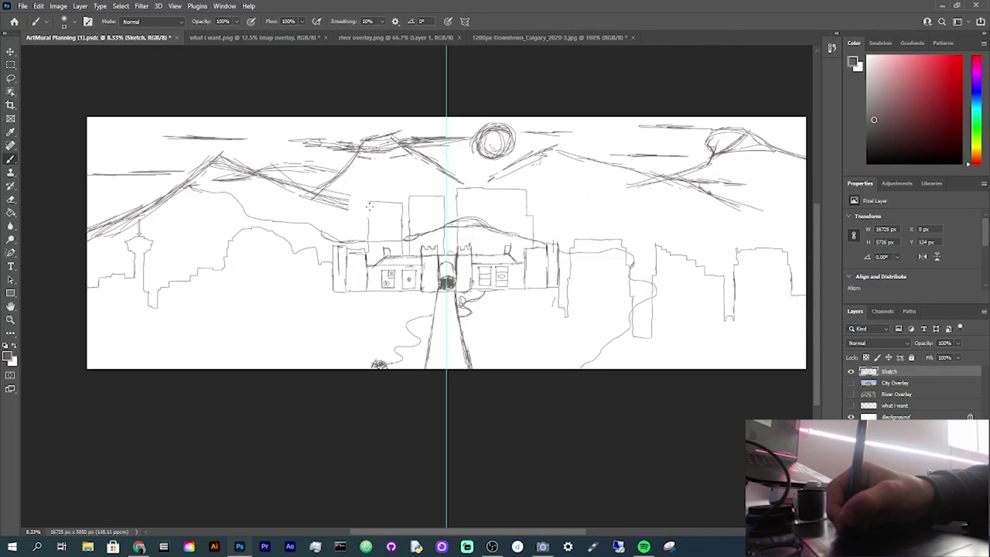
pyautogui.moveTo(351, 206)
pyautogui.mouseDown()
pyautogui.moveTo(332, 203)
pyautogui.moveTo(365, 213)
pyautogui.mouseUp()
pyautogui.moveTo(461, 184)
pyautogui.mouseDown()
pyautogui.moveTo(541, 153)
pyautogui.moveTo(472, 185)
pyautogui.moveTo(490, 180)
pyautogui.mouseUp()
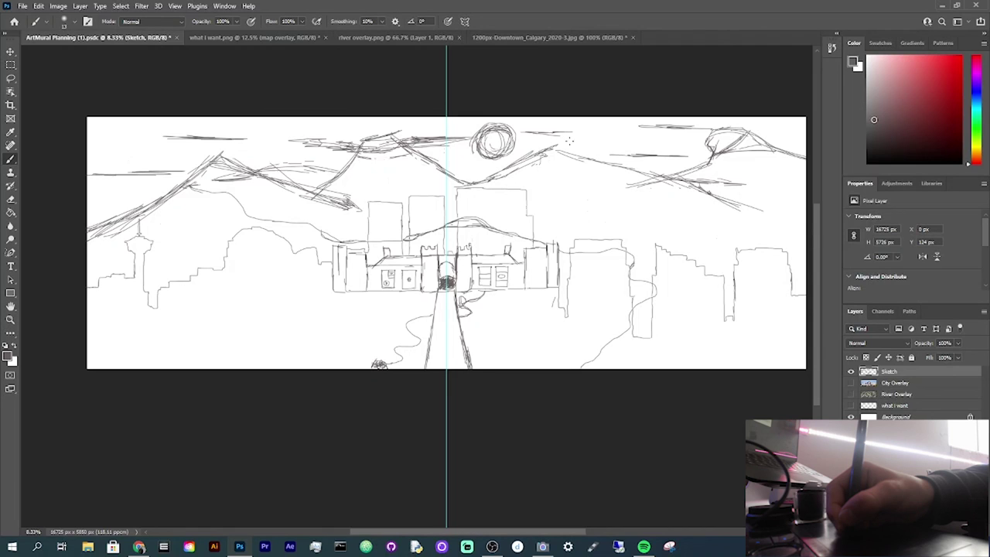